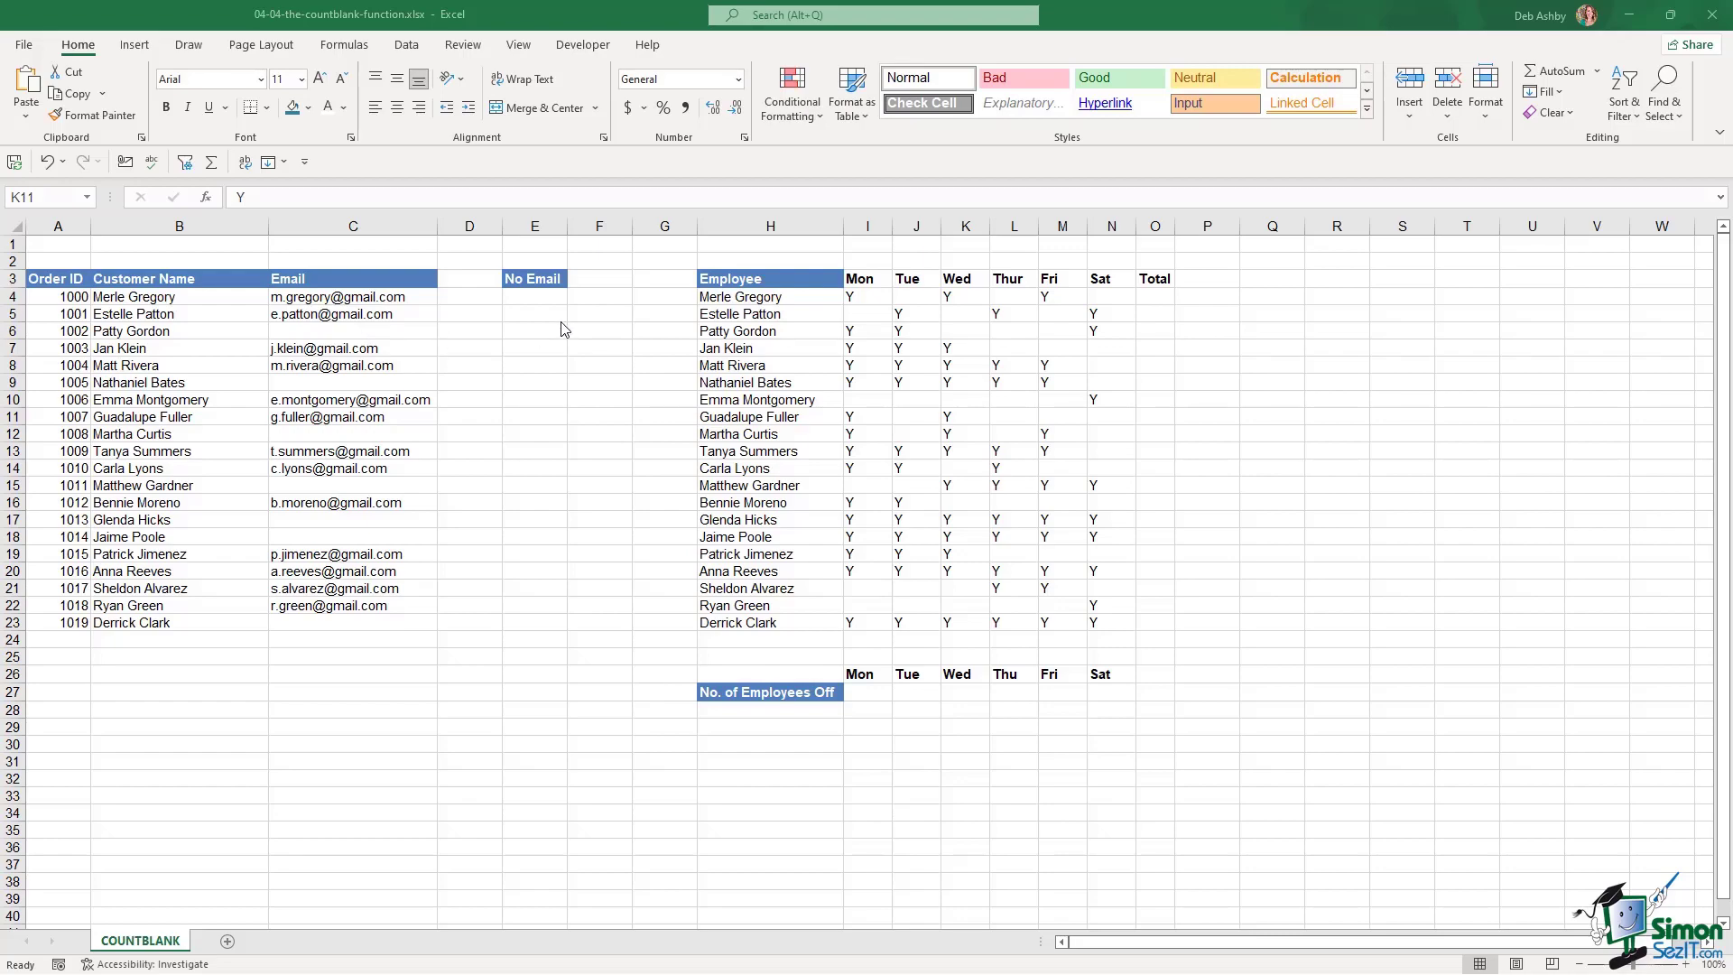
Enter =COUNTBLANK(C4:C23) in E4 to count the 7 blank Email cells
click(524, 297)
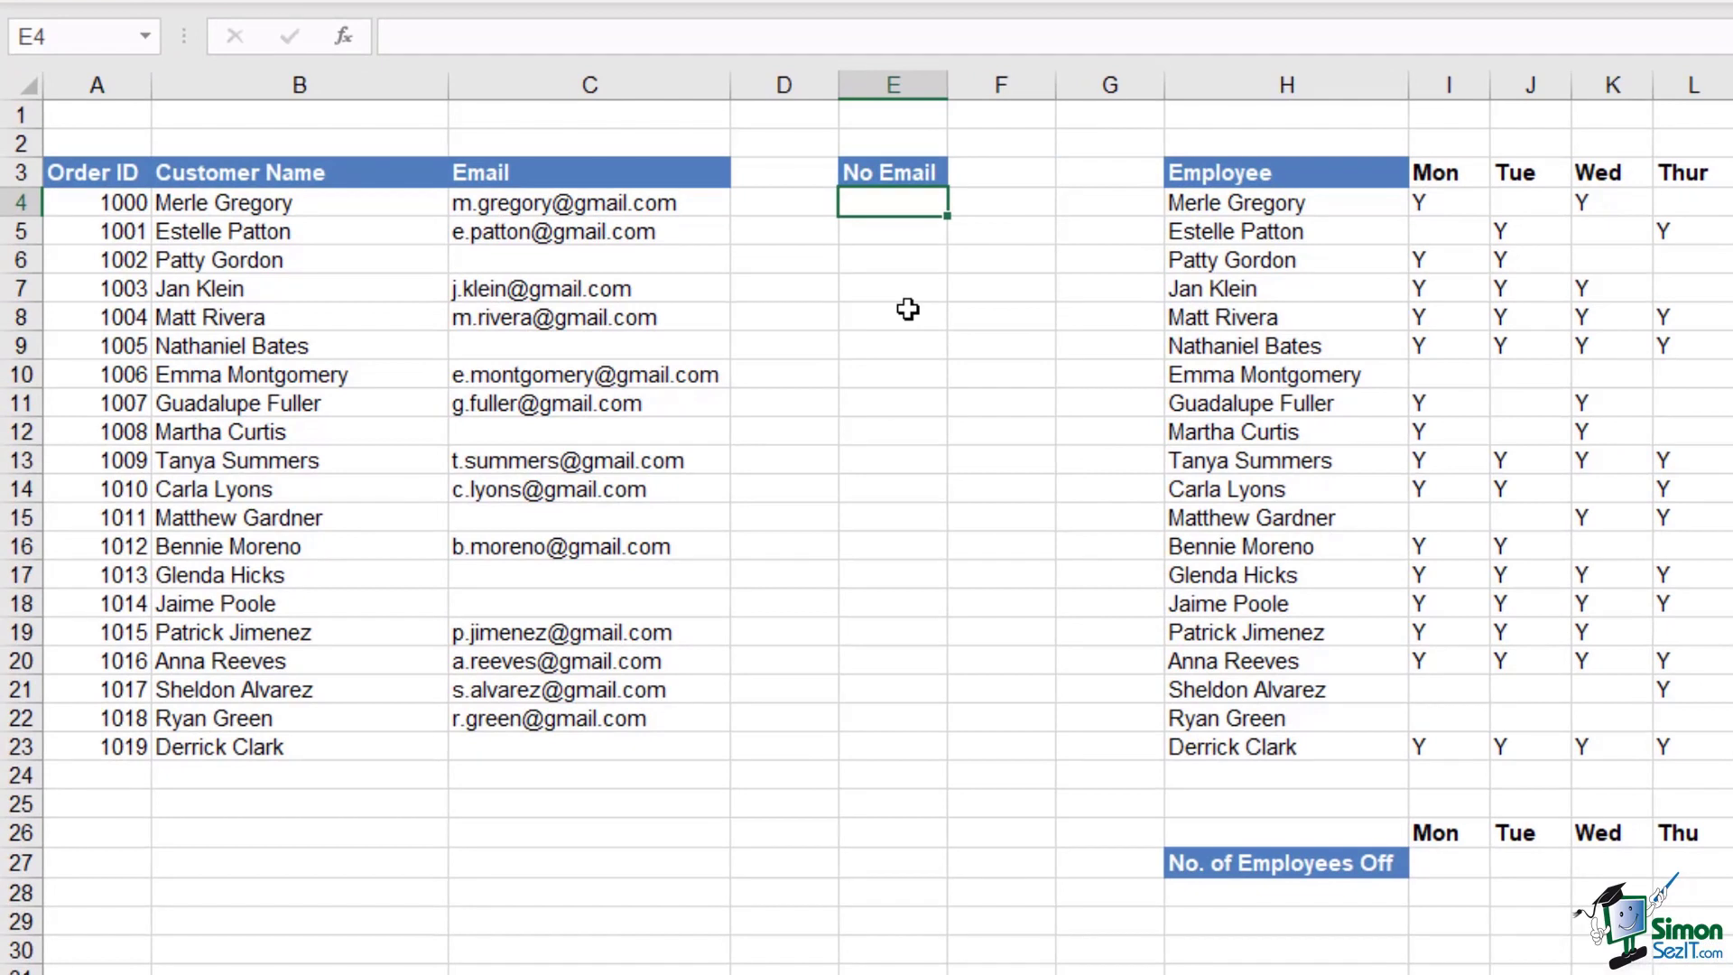
text(=)
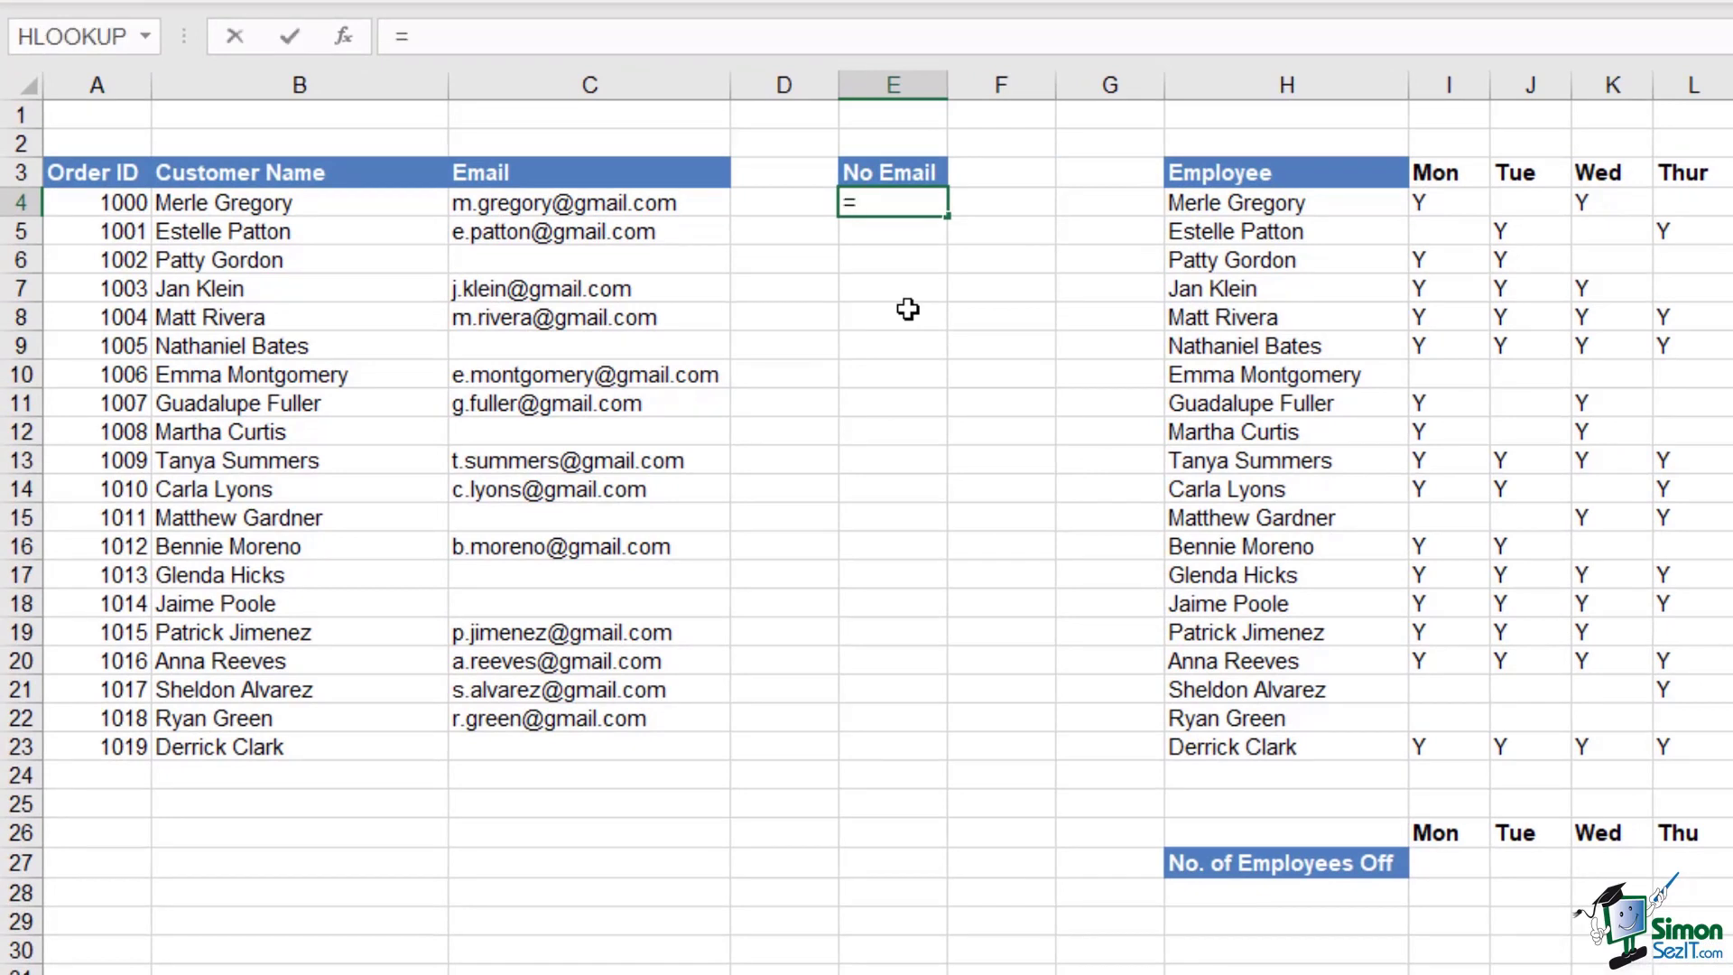
text(coun)
key(Down)
key(Down)
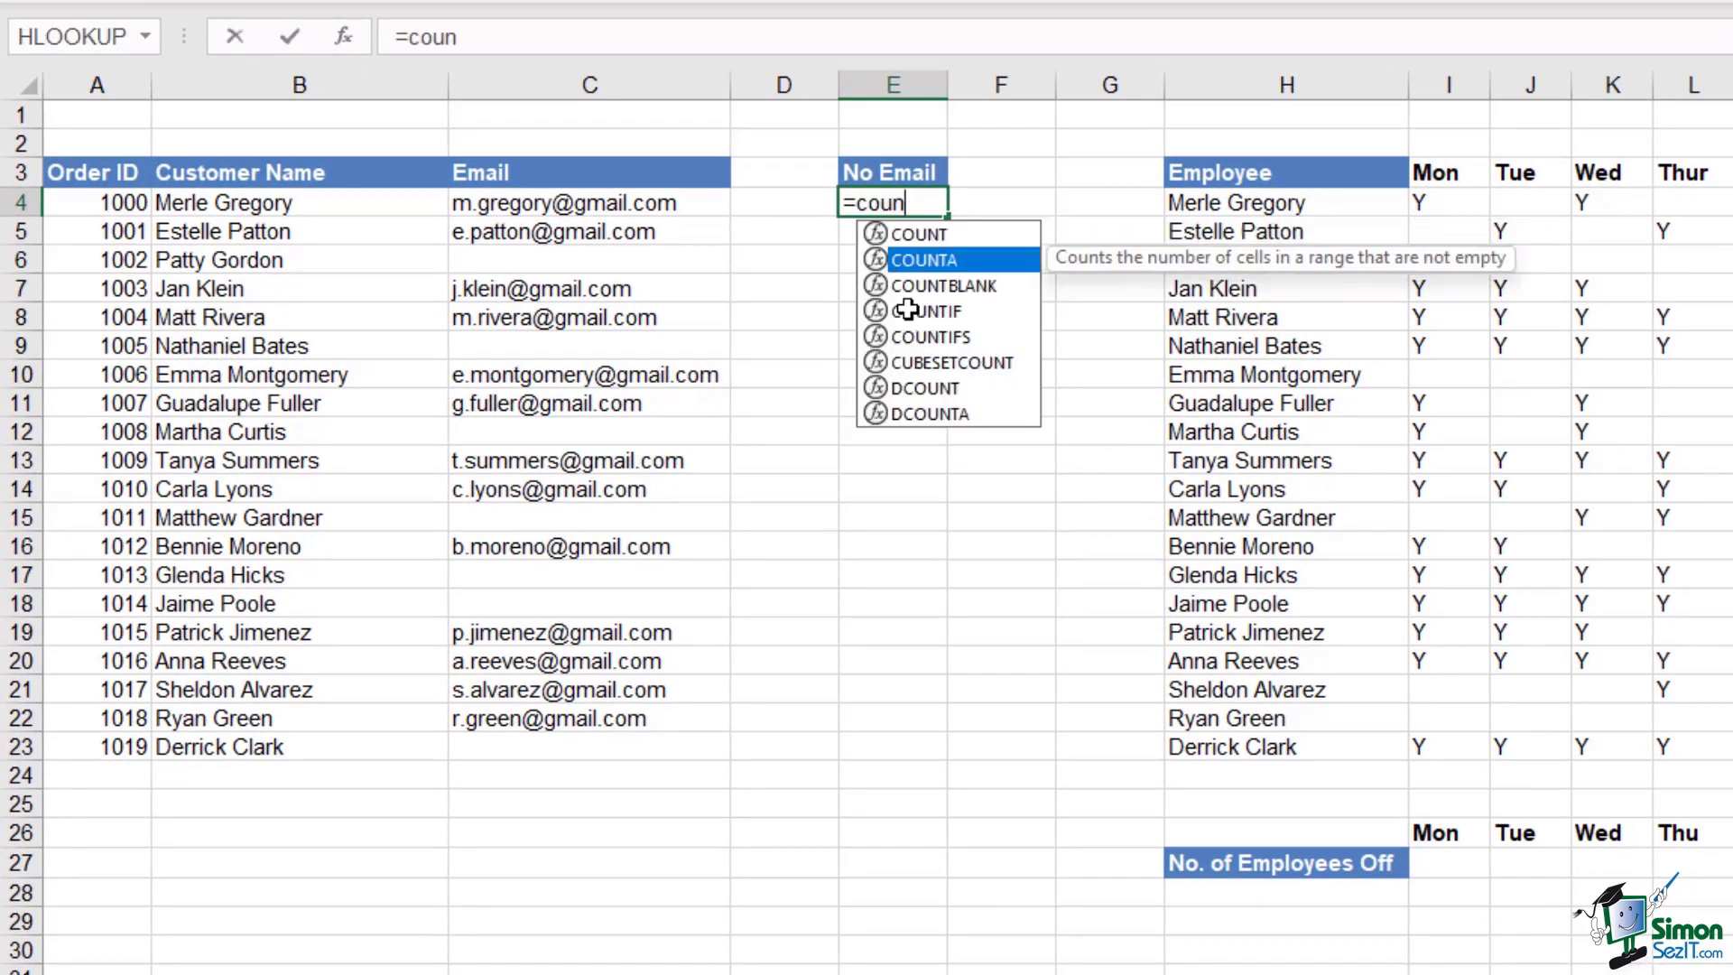
key(Tab)
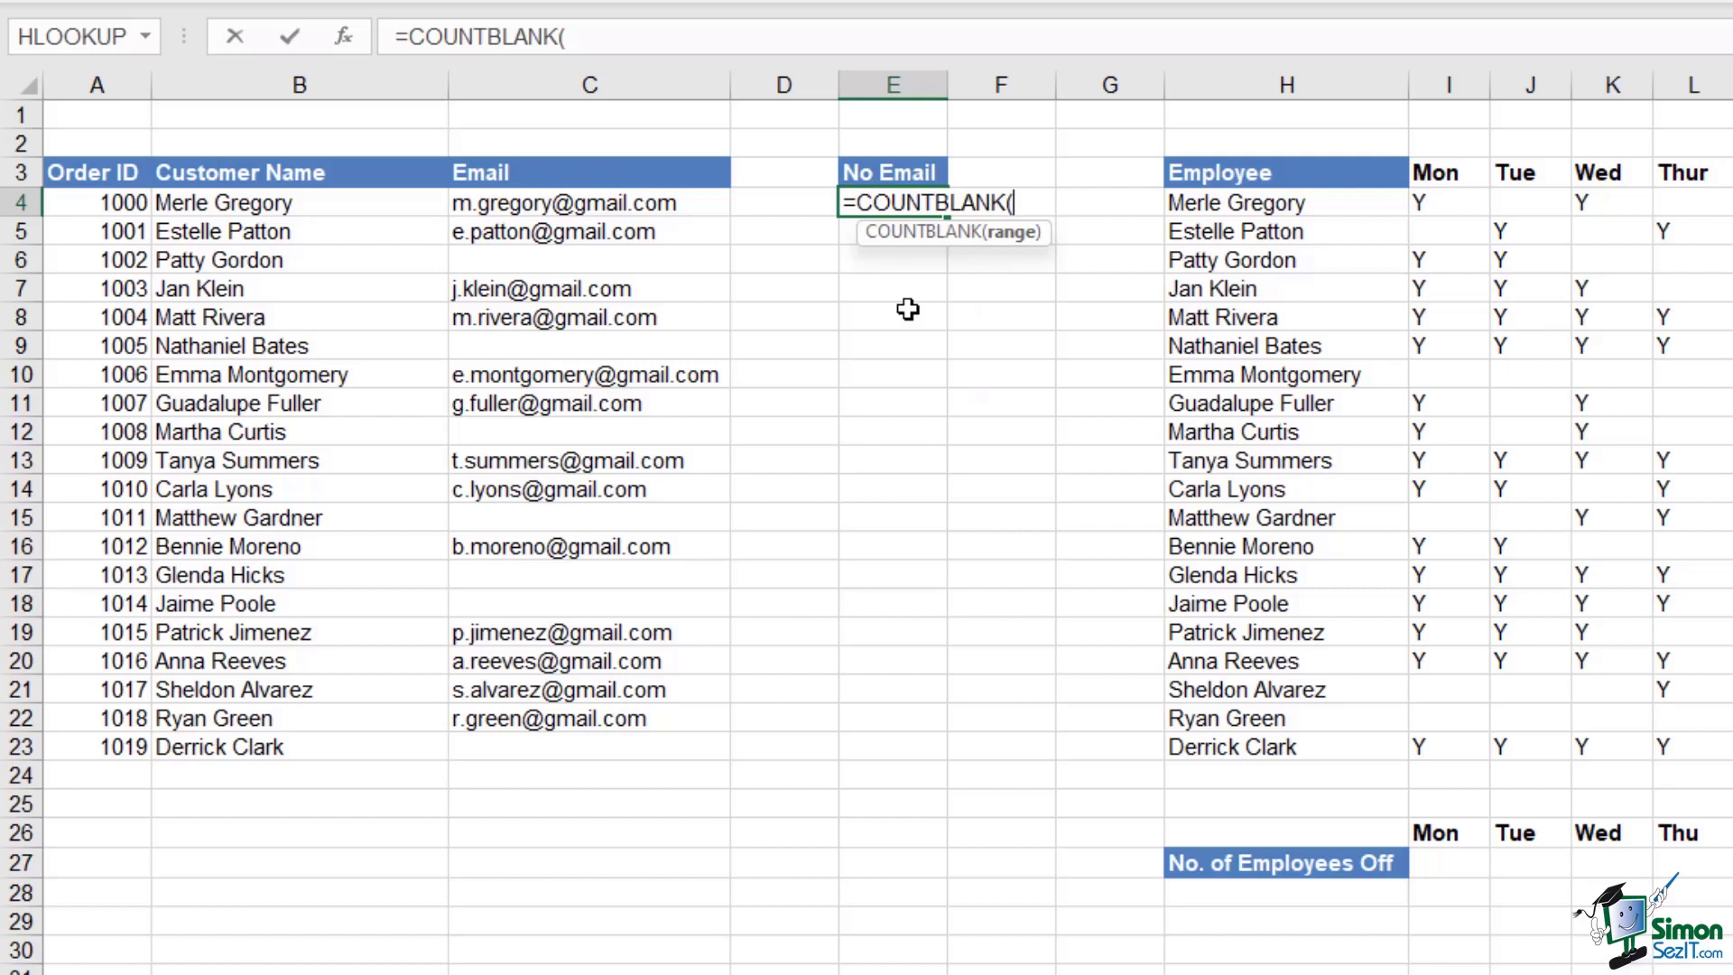
drag(695, 204, 692, 746)
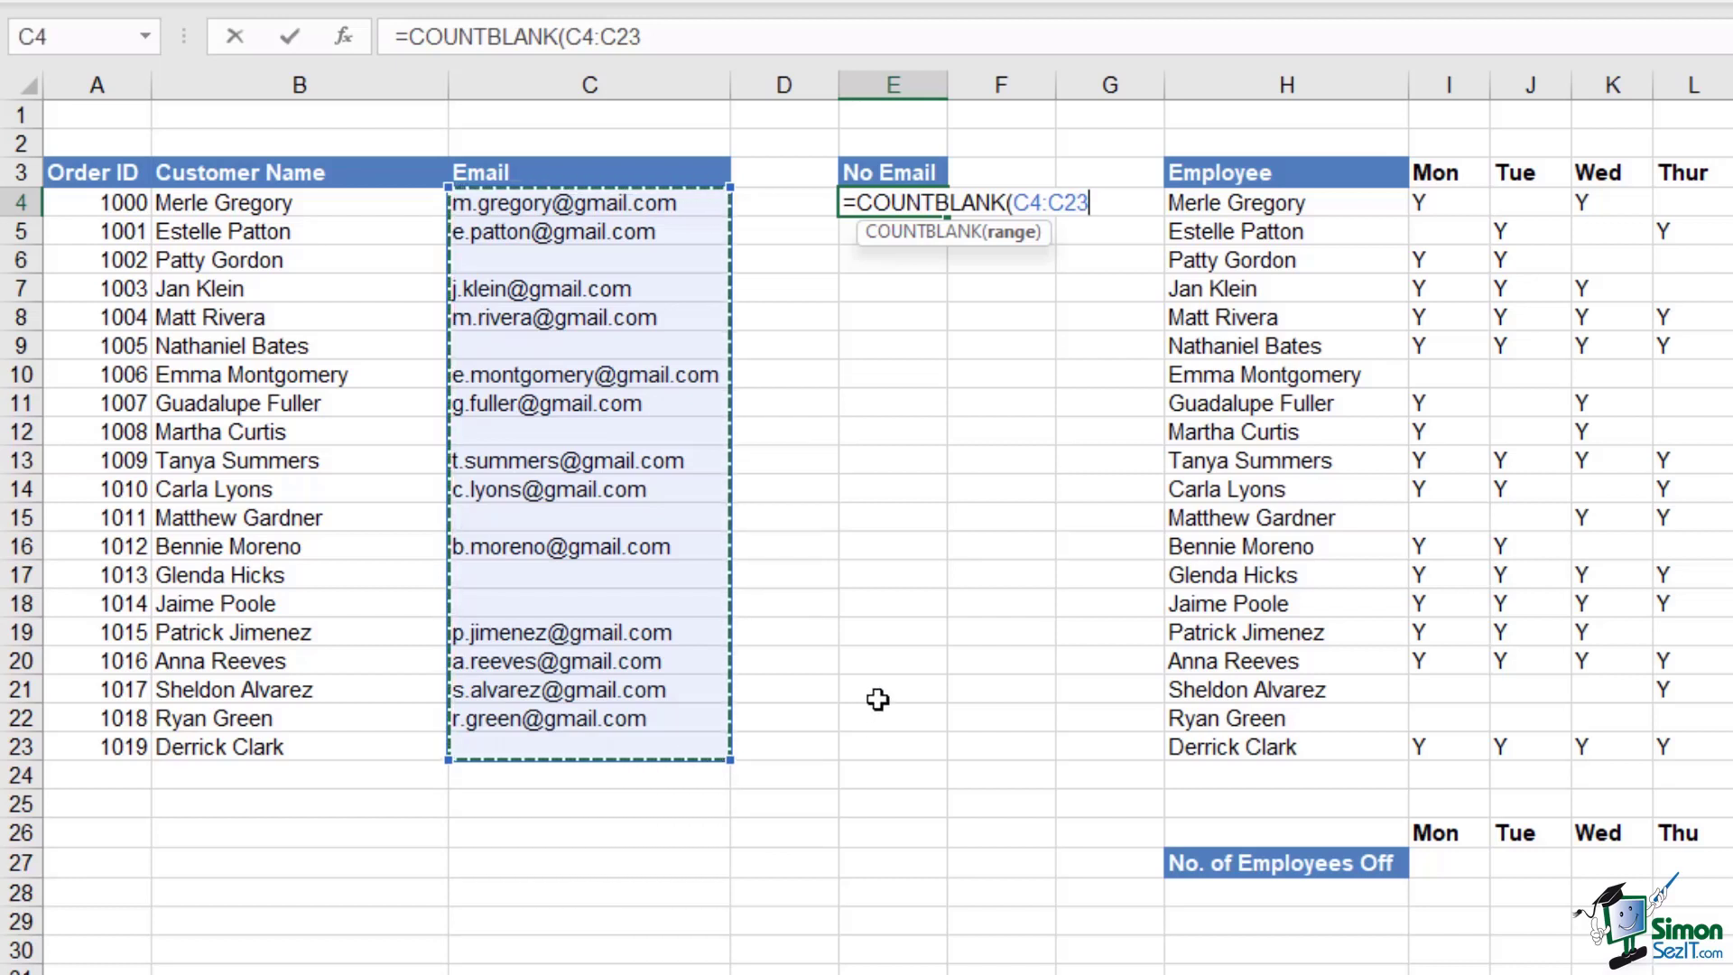
text())
key(Return)
drag(334, 206, 325, 743)
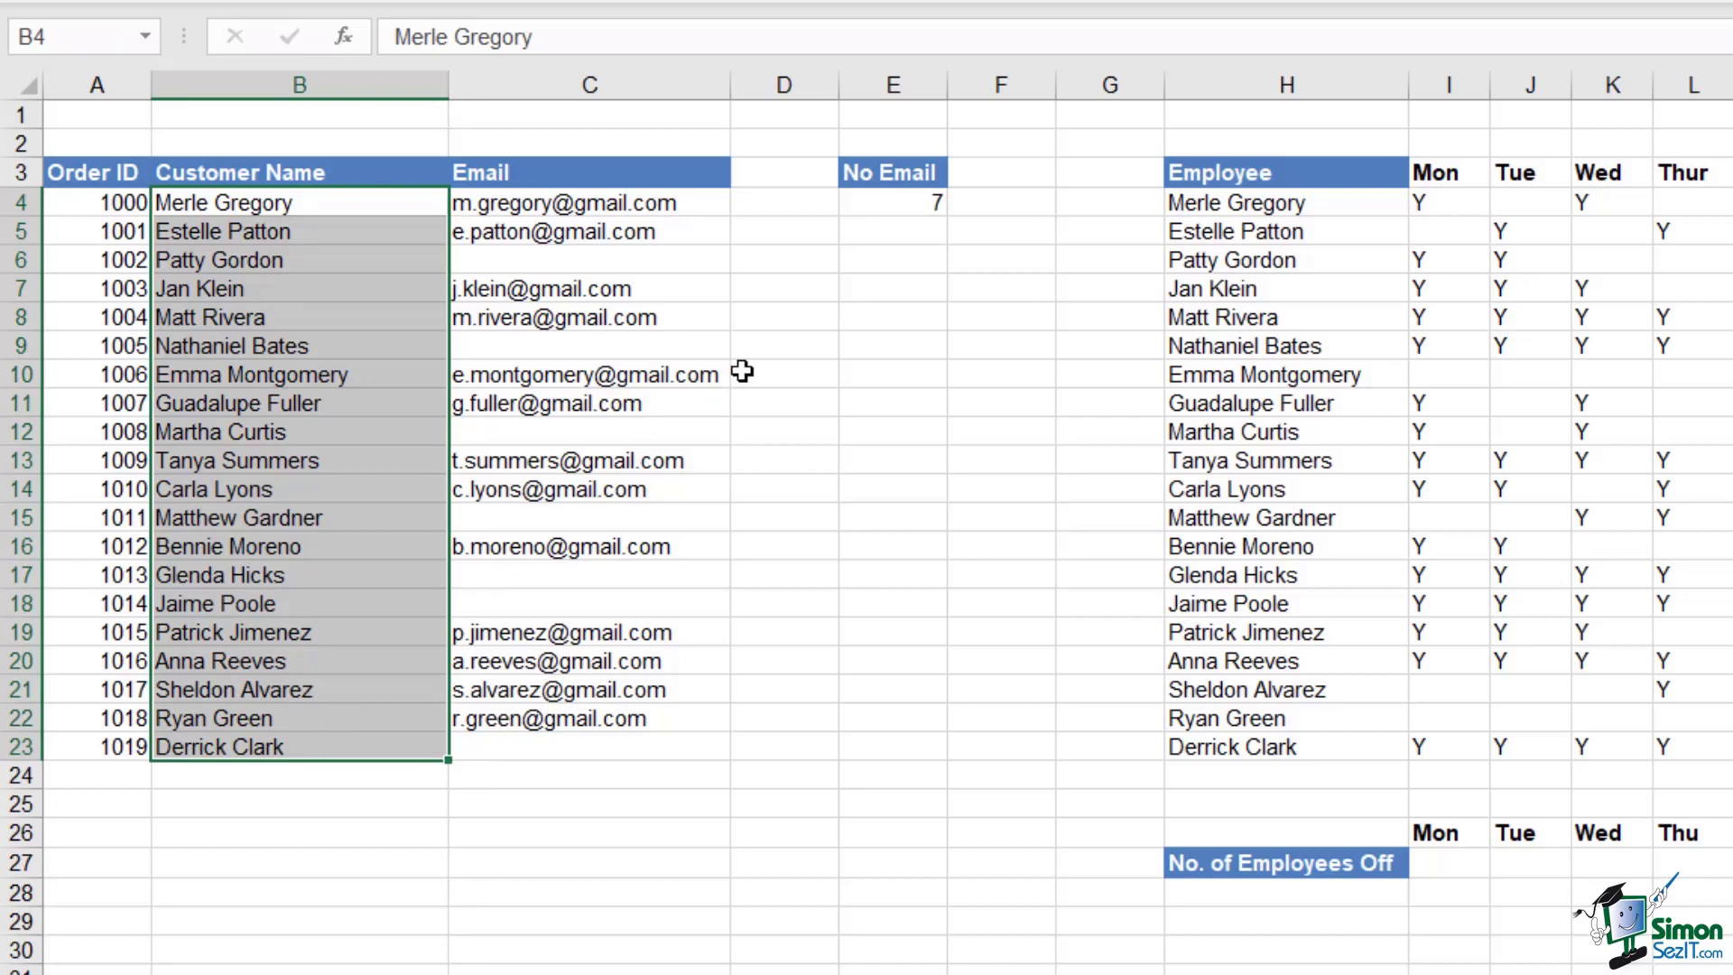
click(891, 202)
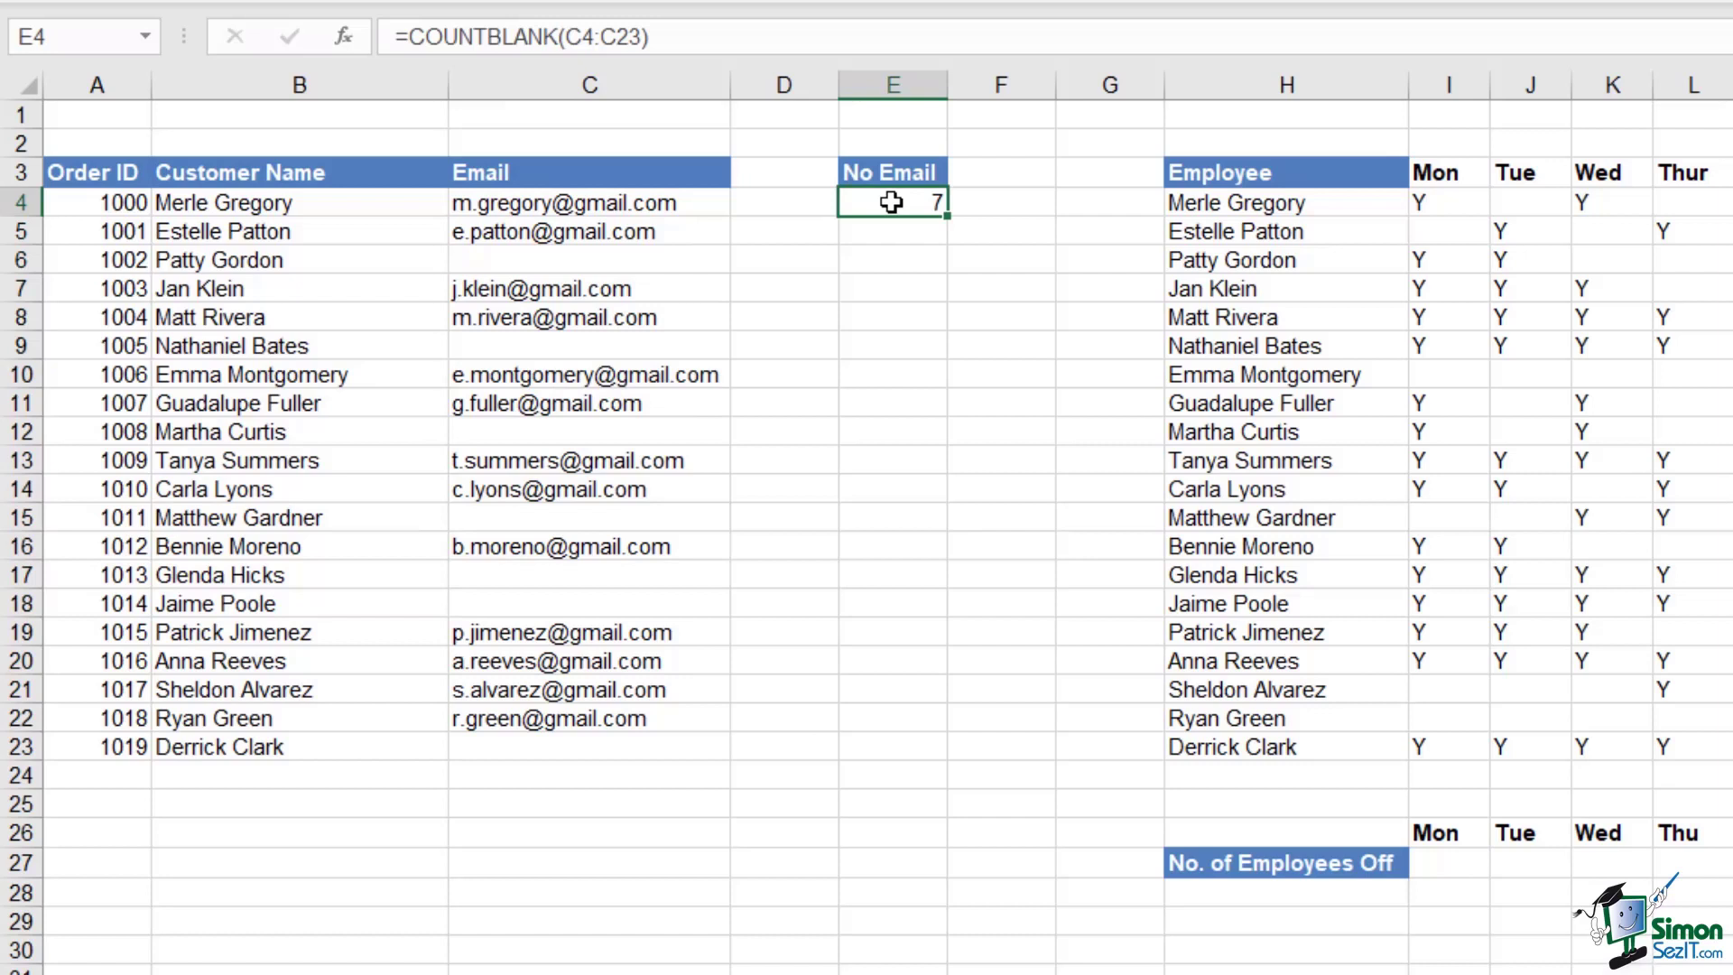
Convert the order data A3:C23 into an Excel table with headers
click(298, 323)
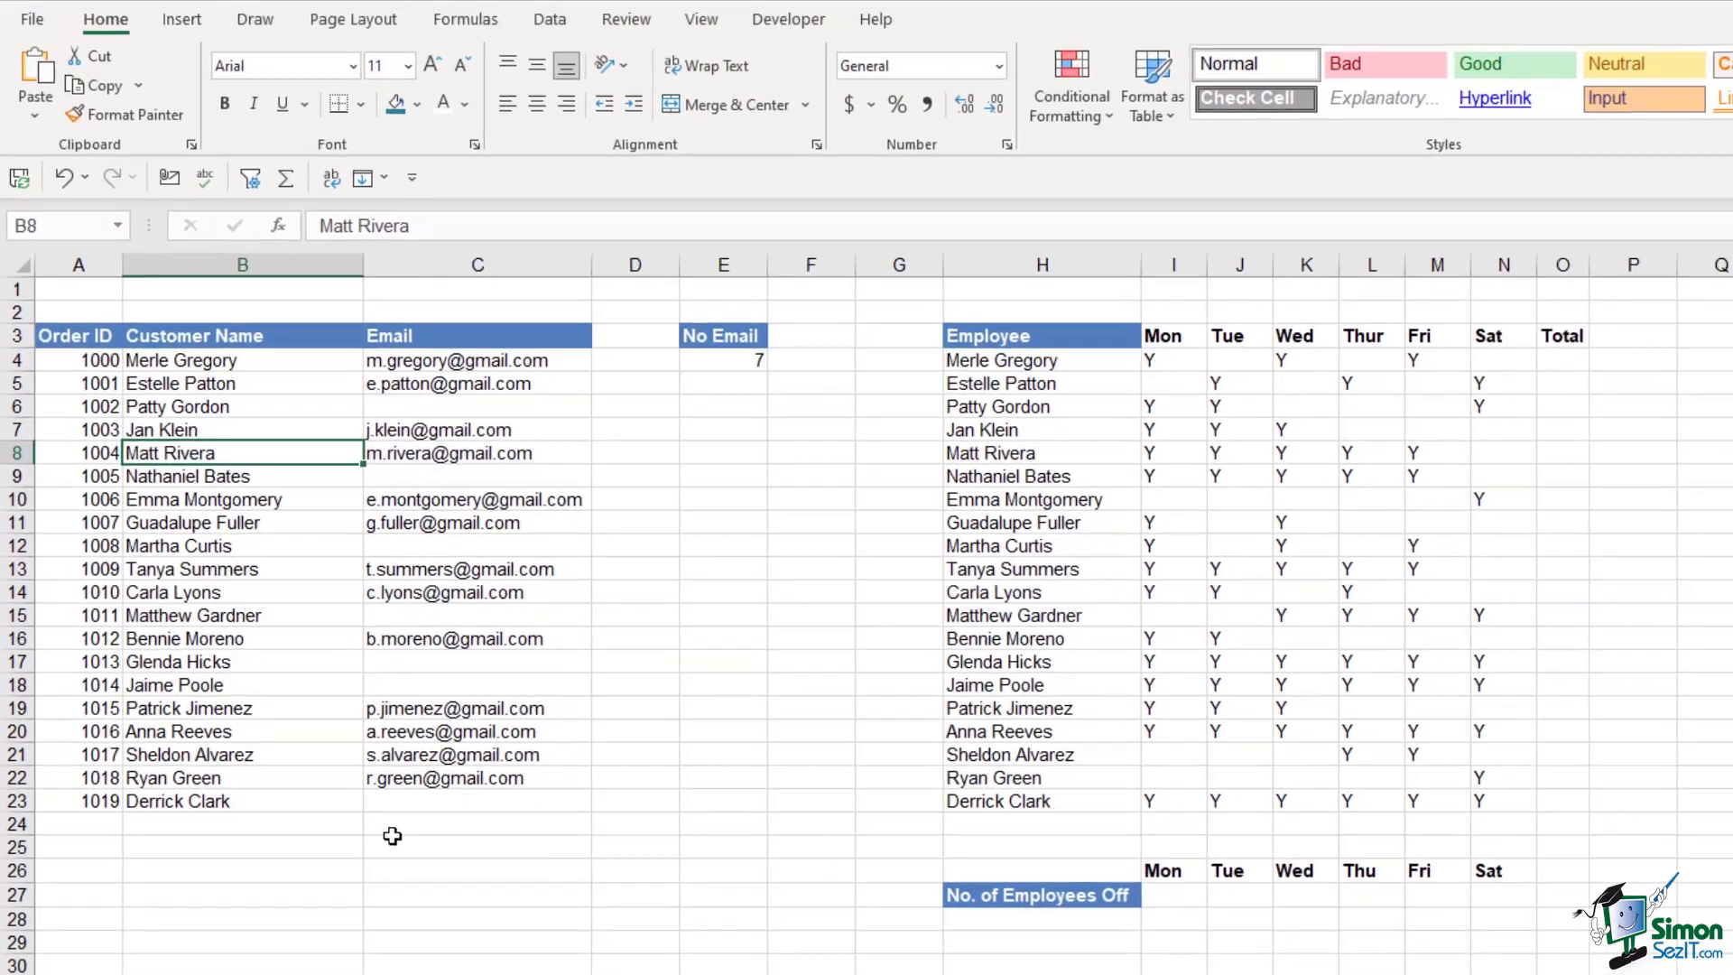
click(718, 361)
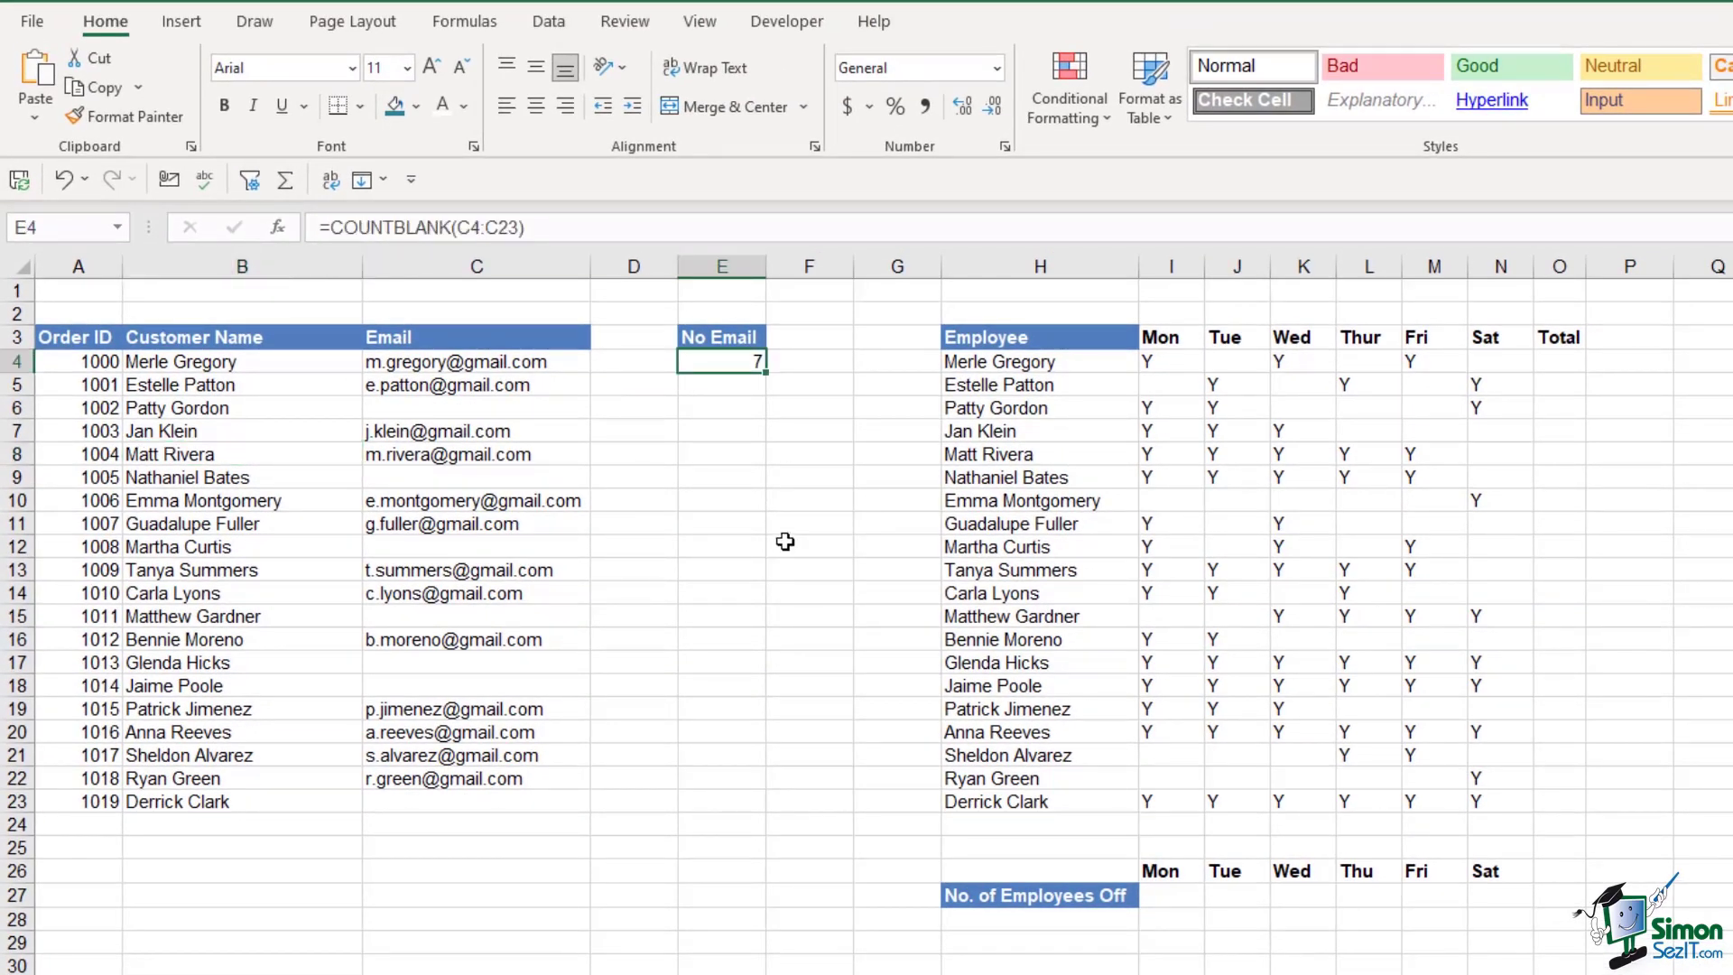
click(246, 501)
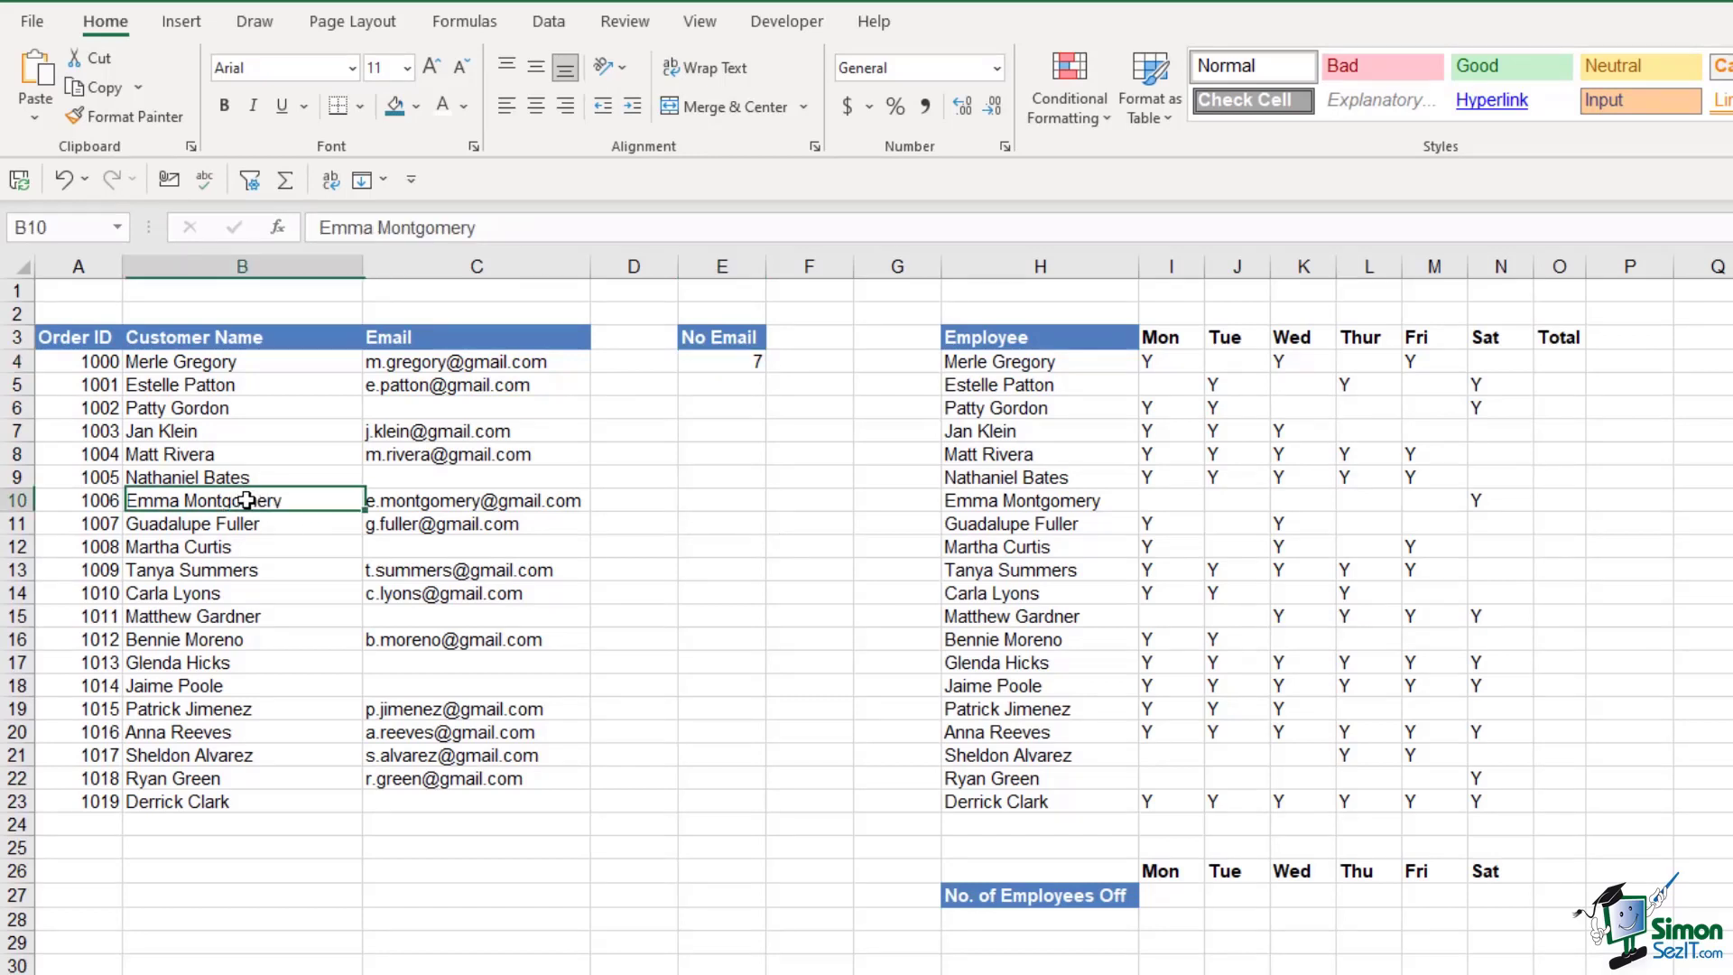
key(ctrl+t)
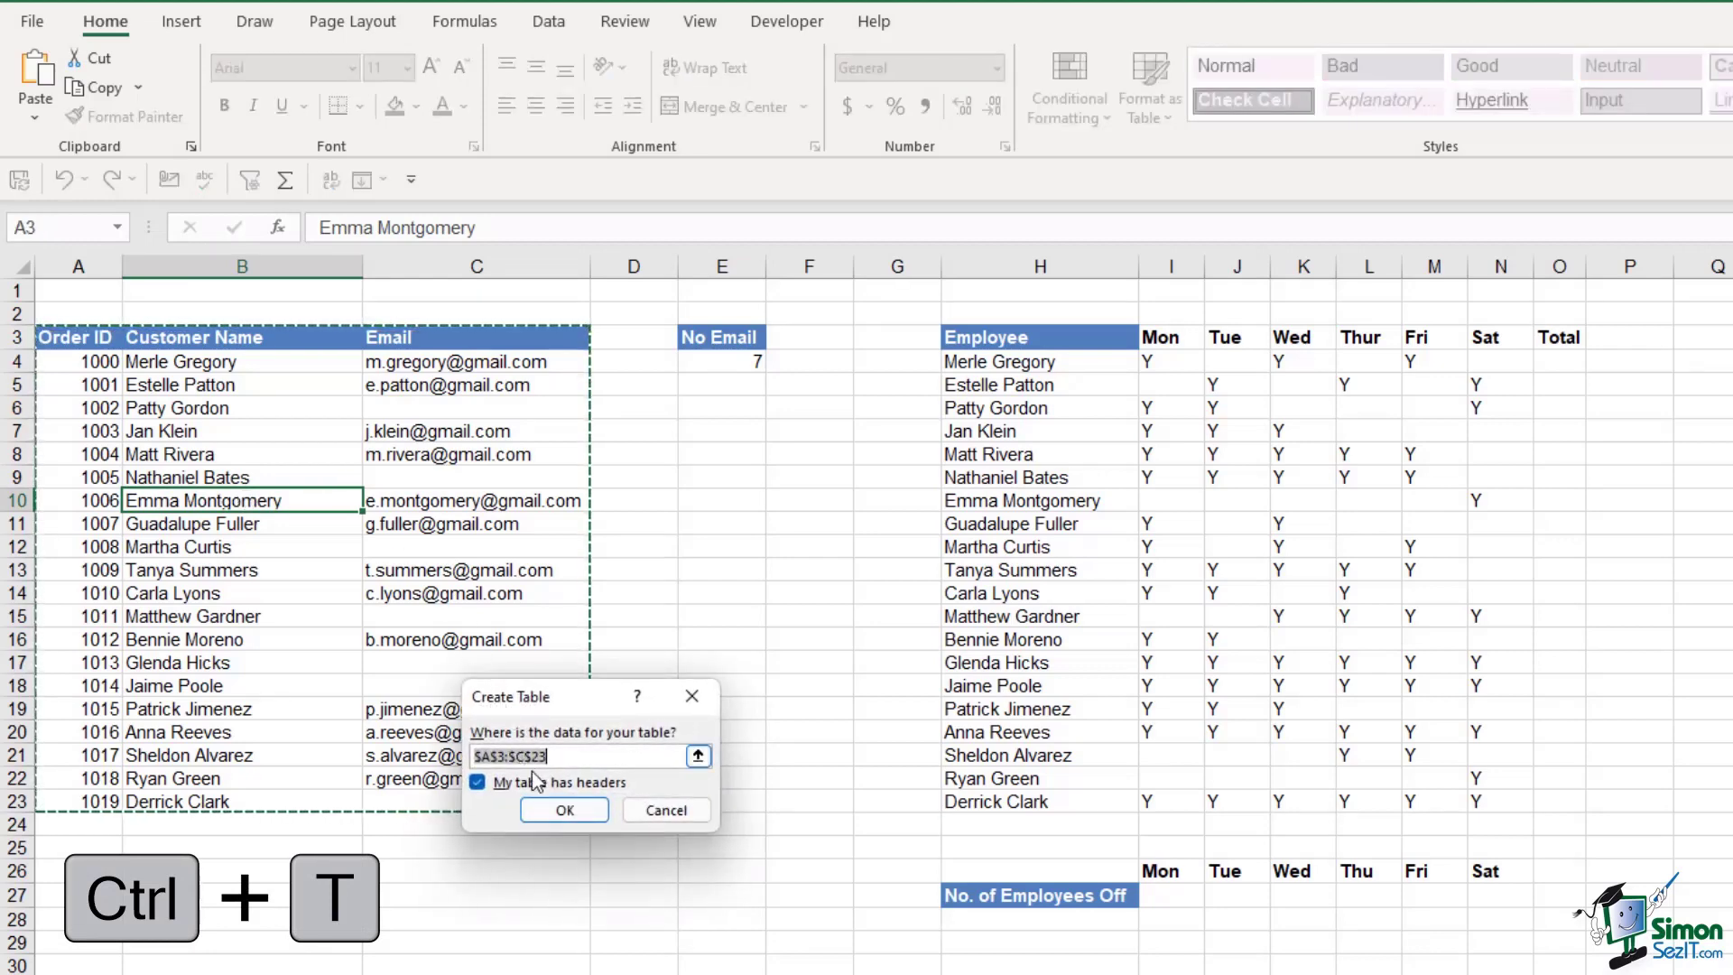
click(561, 808)
Select the new table's default name Table1 for renaming
click(433, 478)
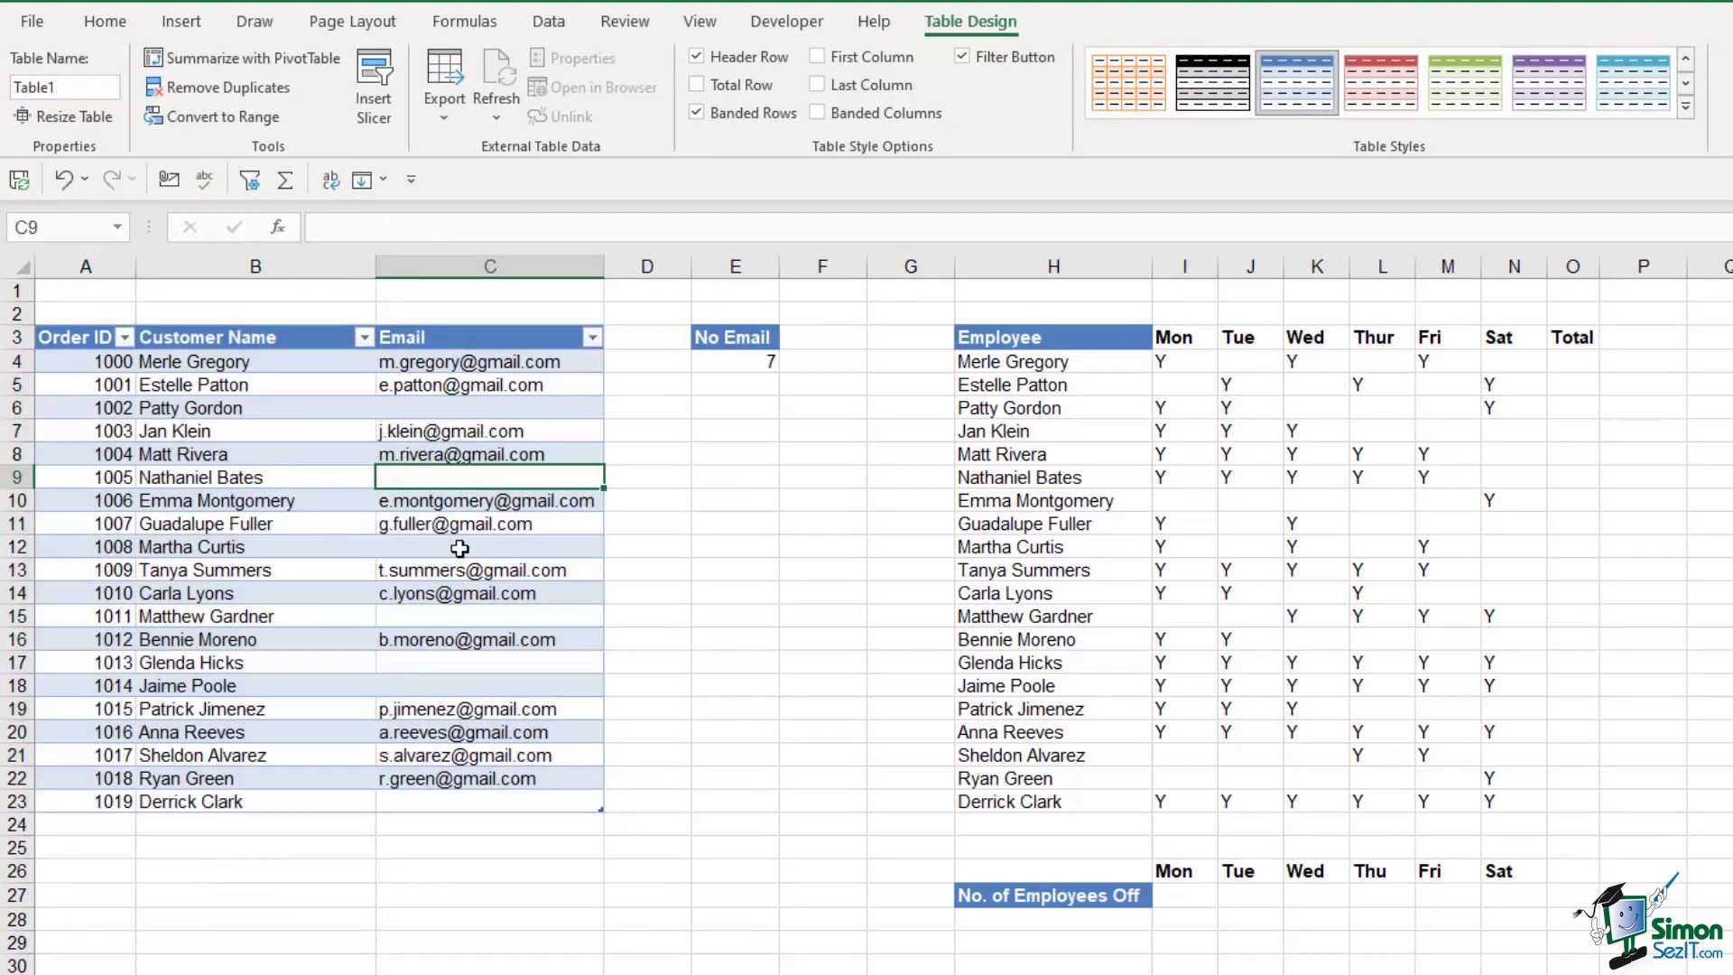
click(233, 456)
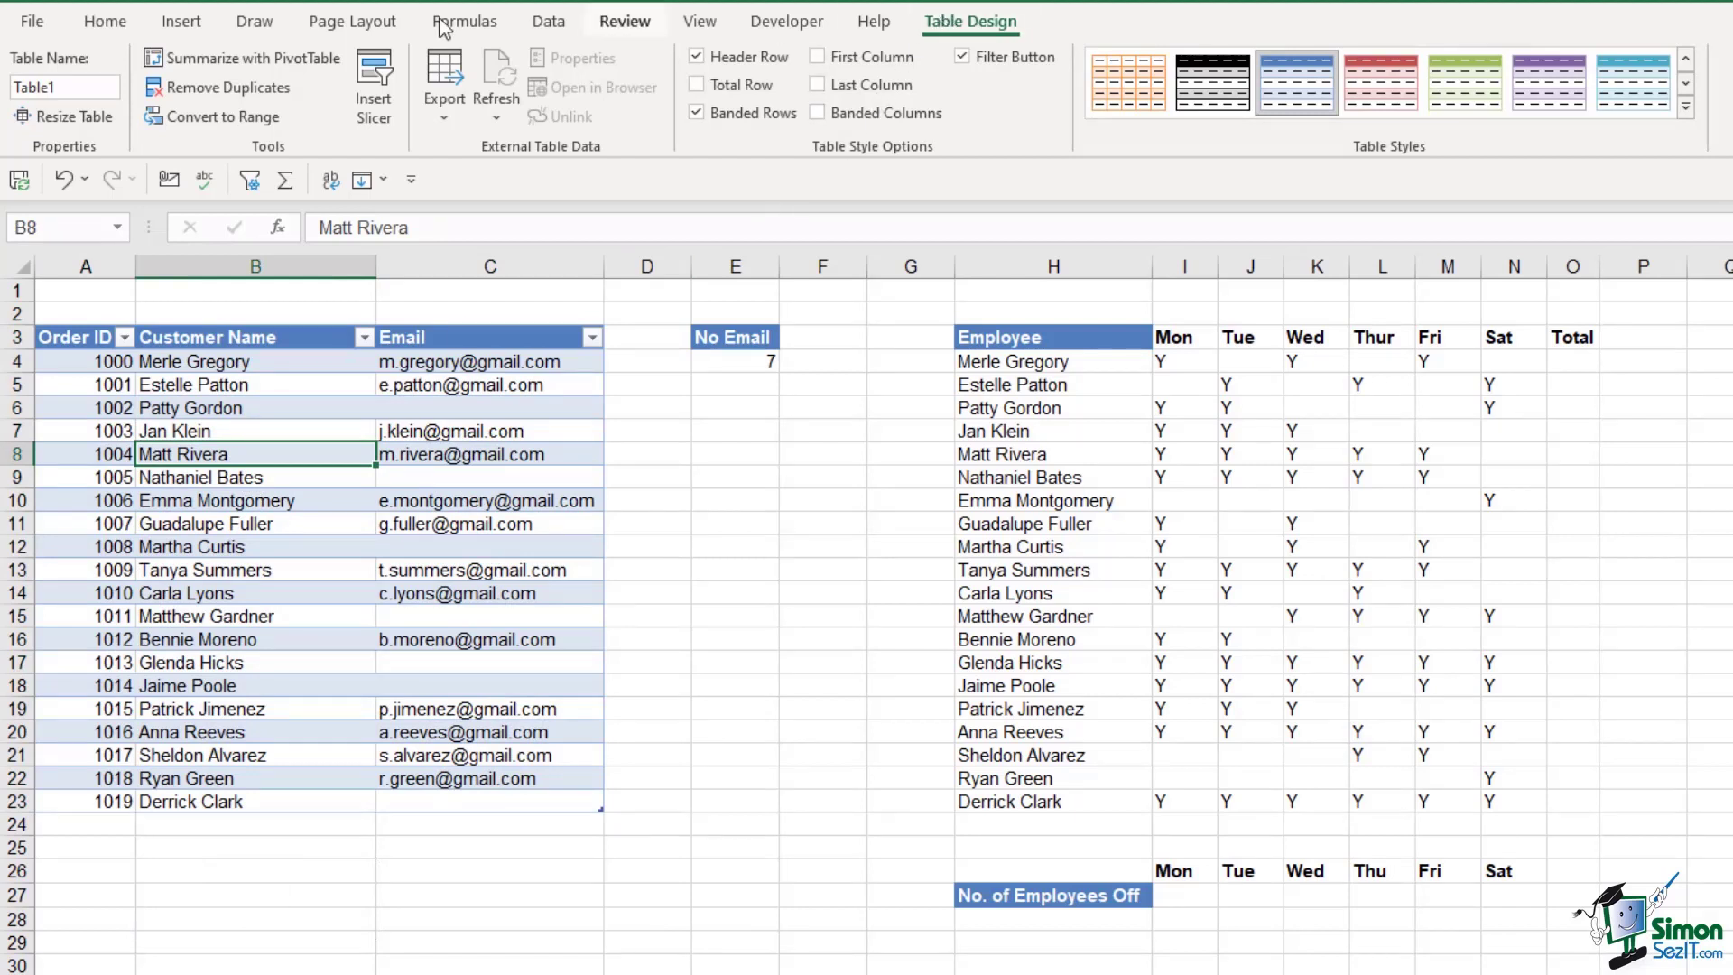
click(71, 90)
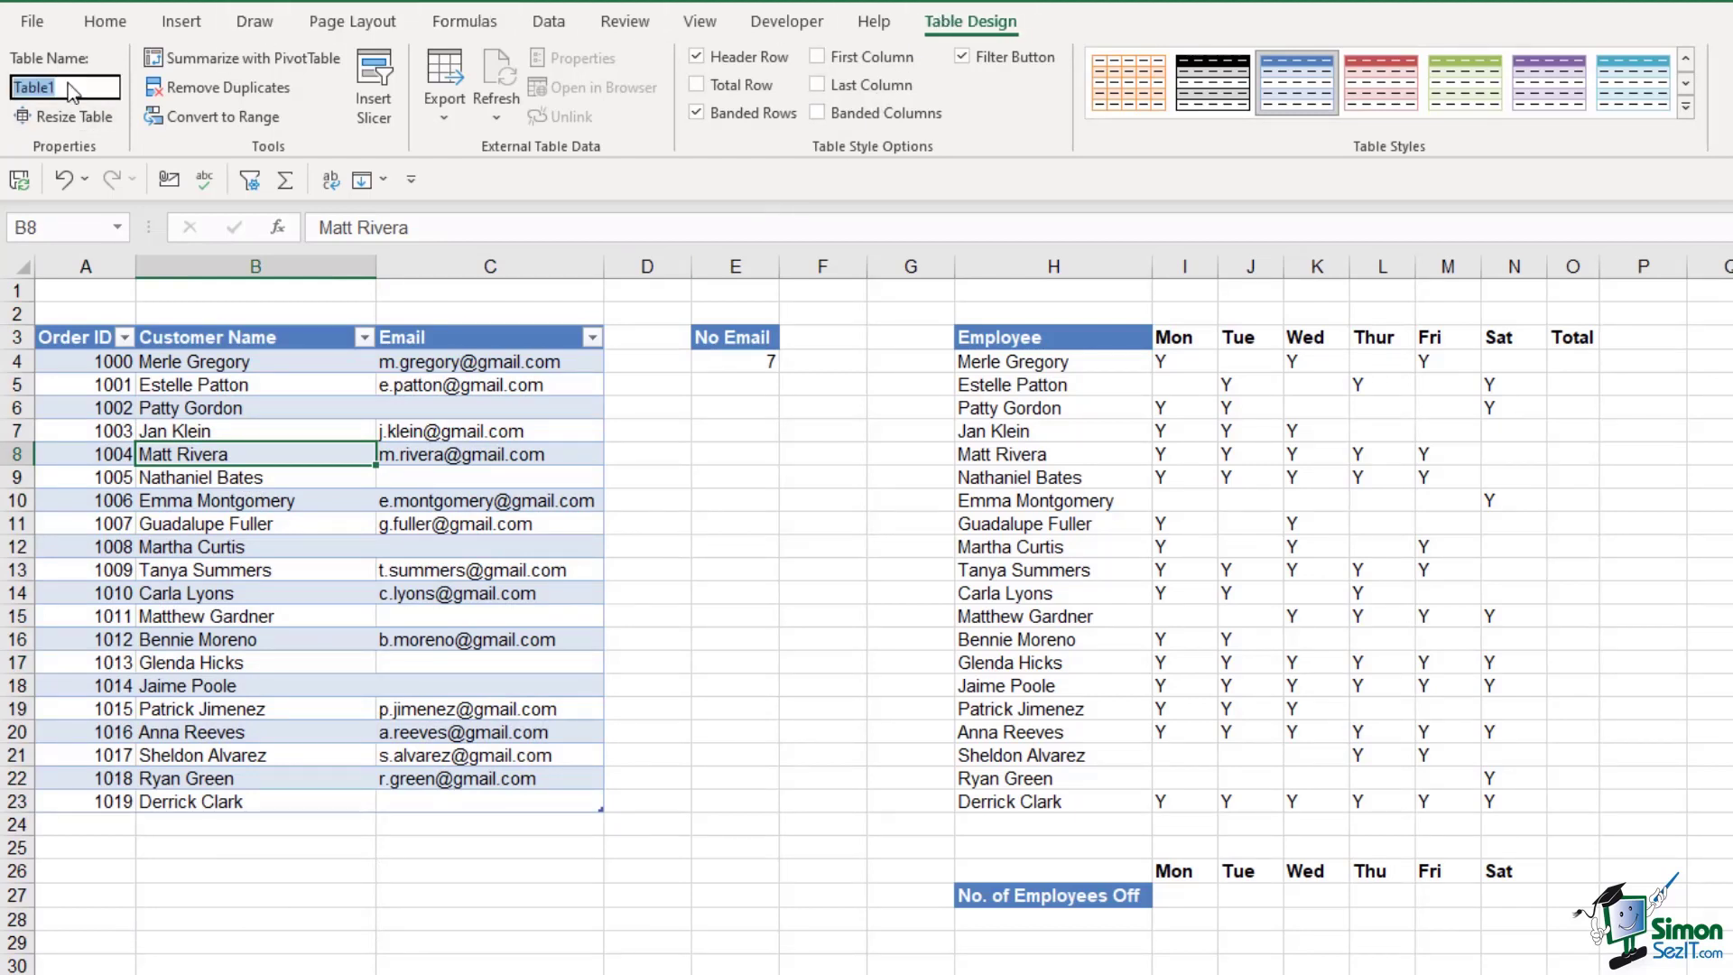
Name the table Orders and change E4 to =COUNTBLANK(Orders), still returning 7
text(Orders)
click(740, 360)
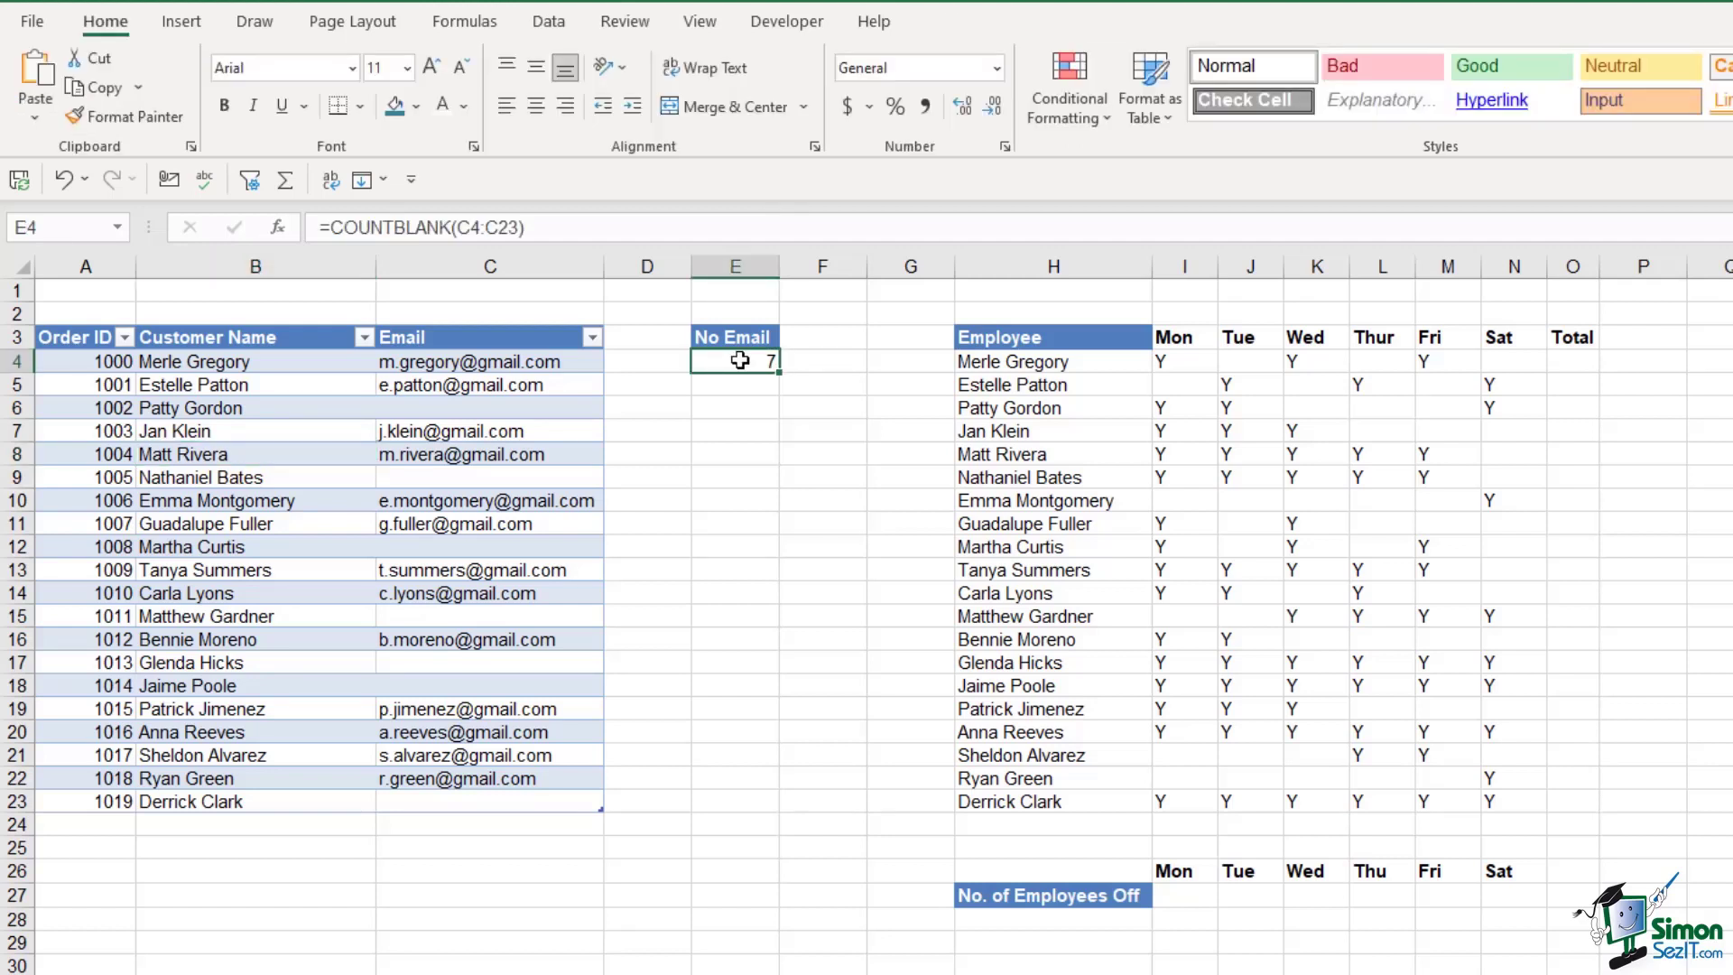
drag(457, 229, 517, 234)
key(BackSpace)
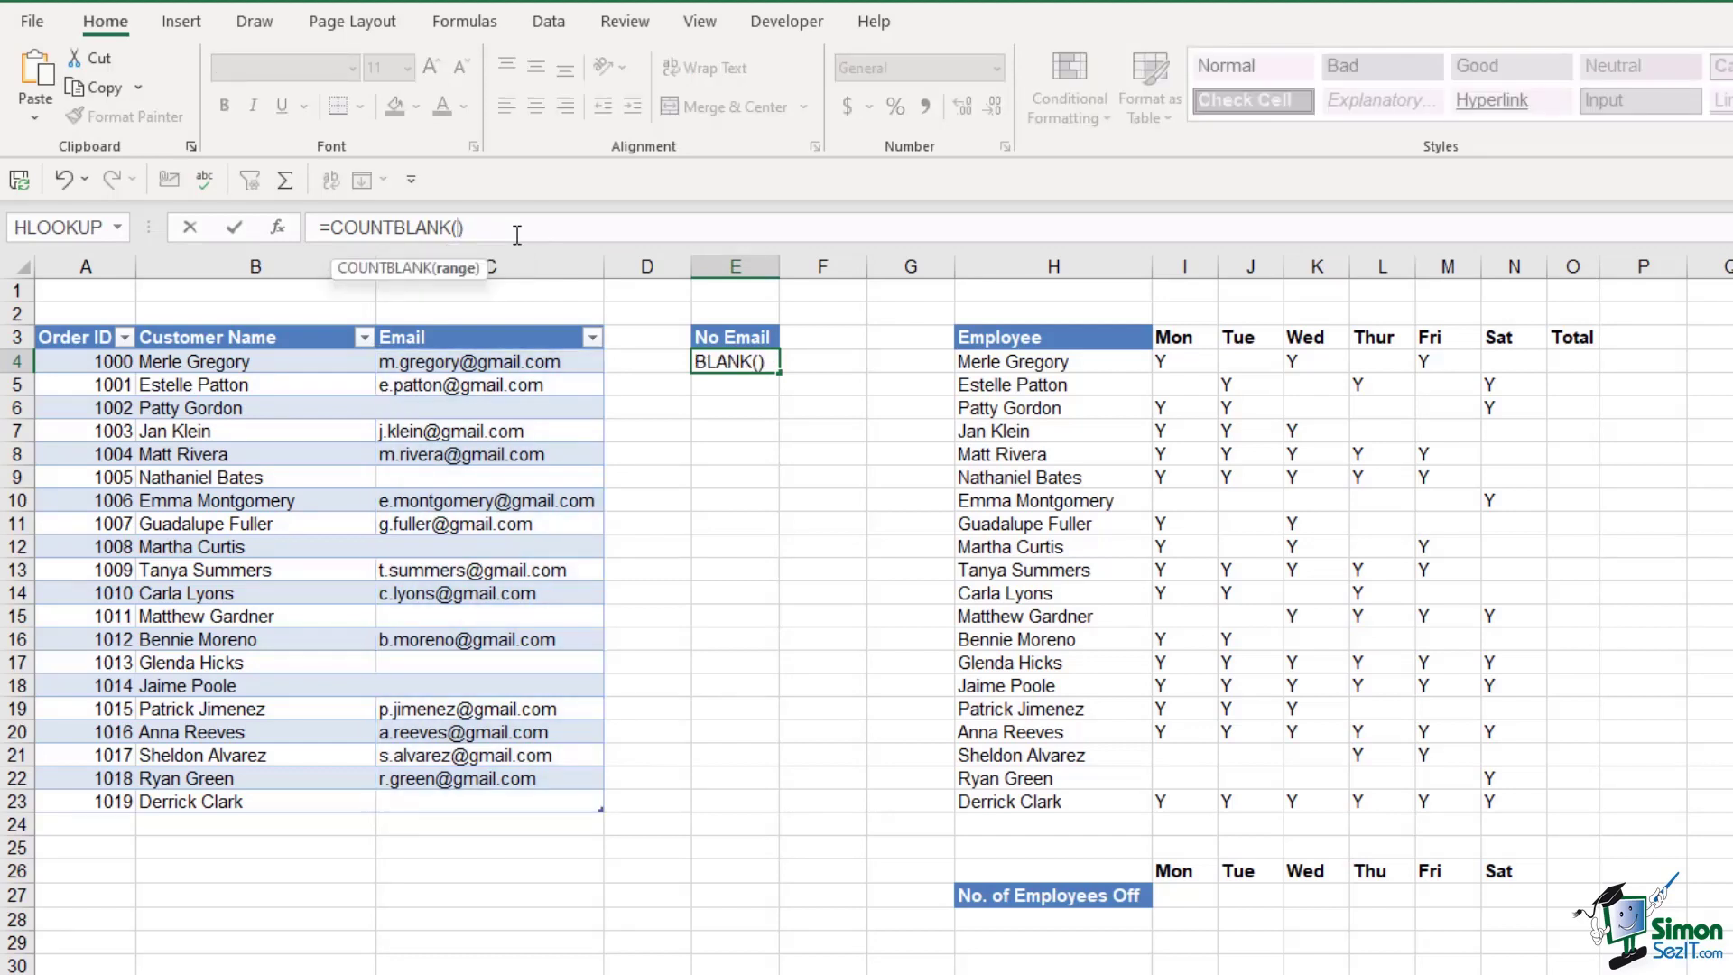
drag(63, 360, 553, 794)
key(Return)
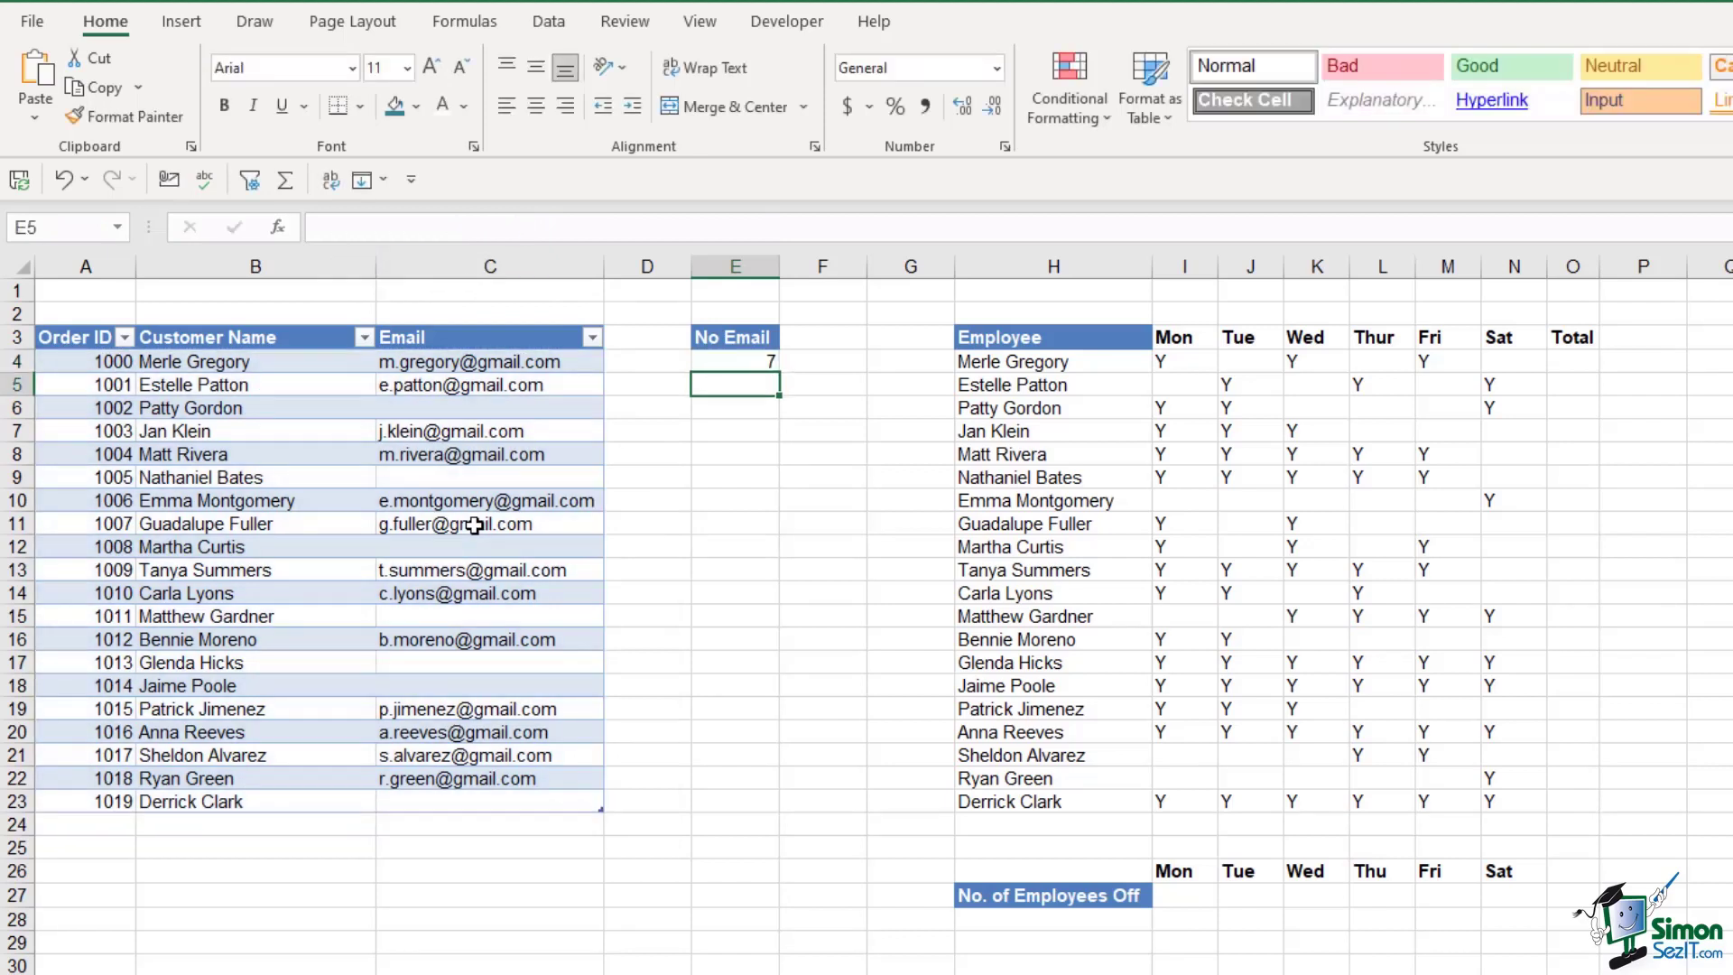
Add order 1020 in row 24 with the customer's name and e-mail address
click(108, 831)
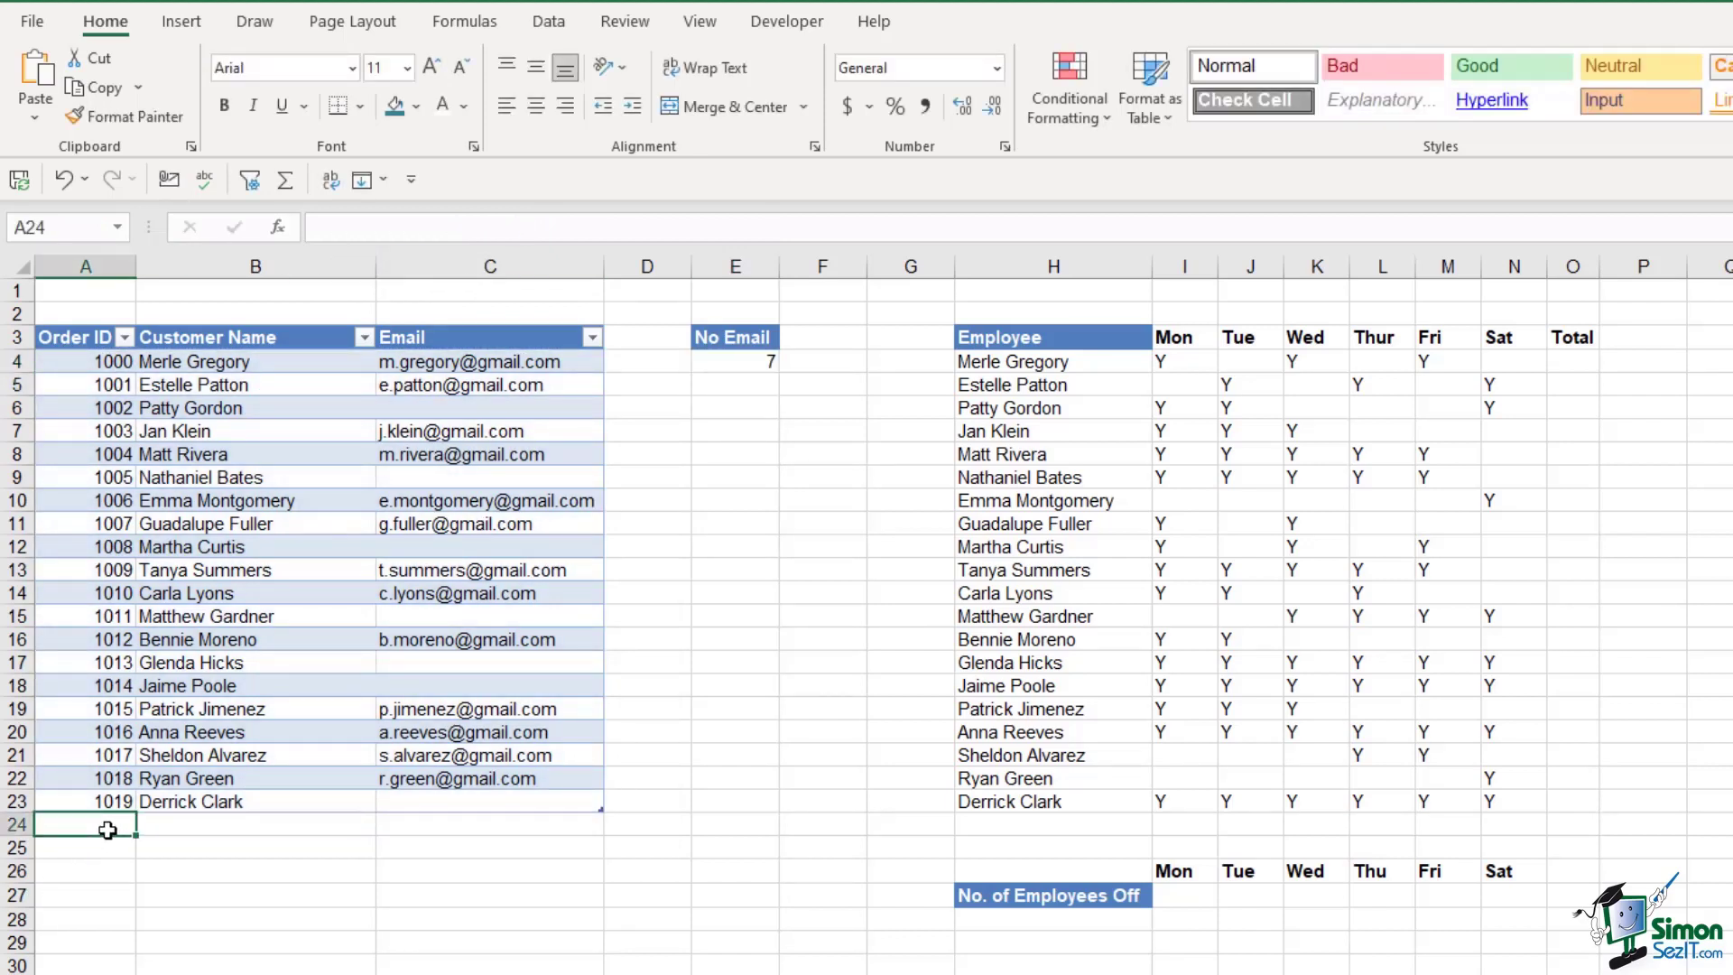
text(1020)
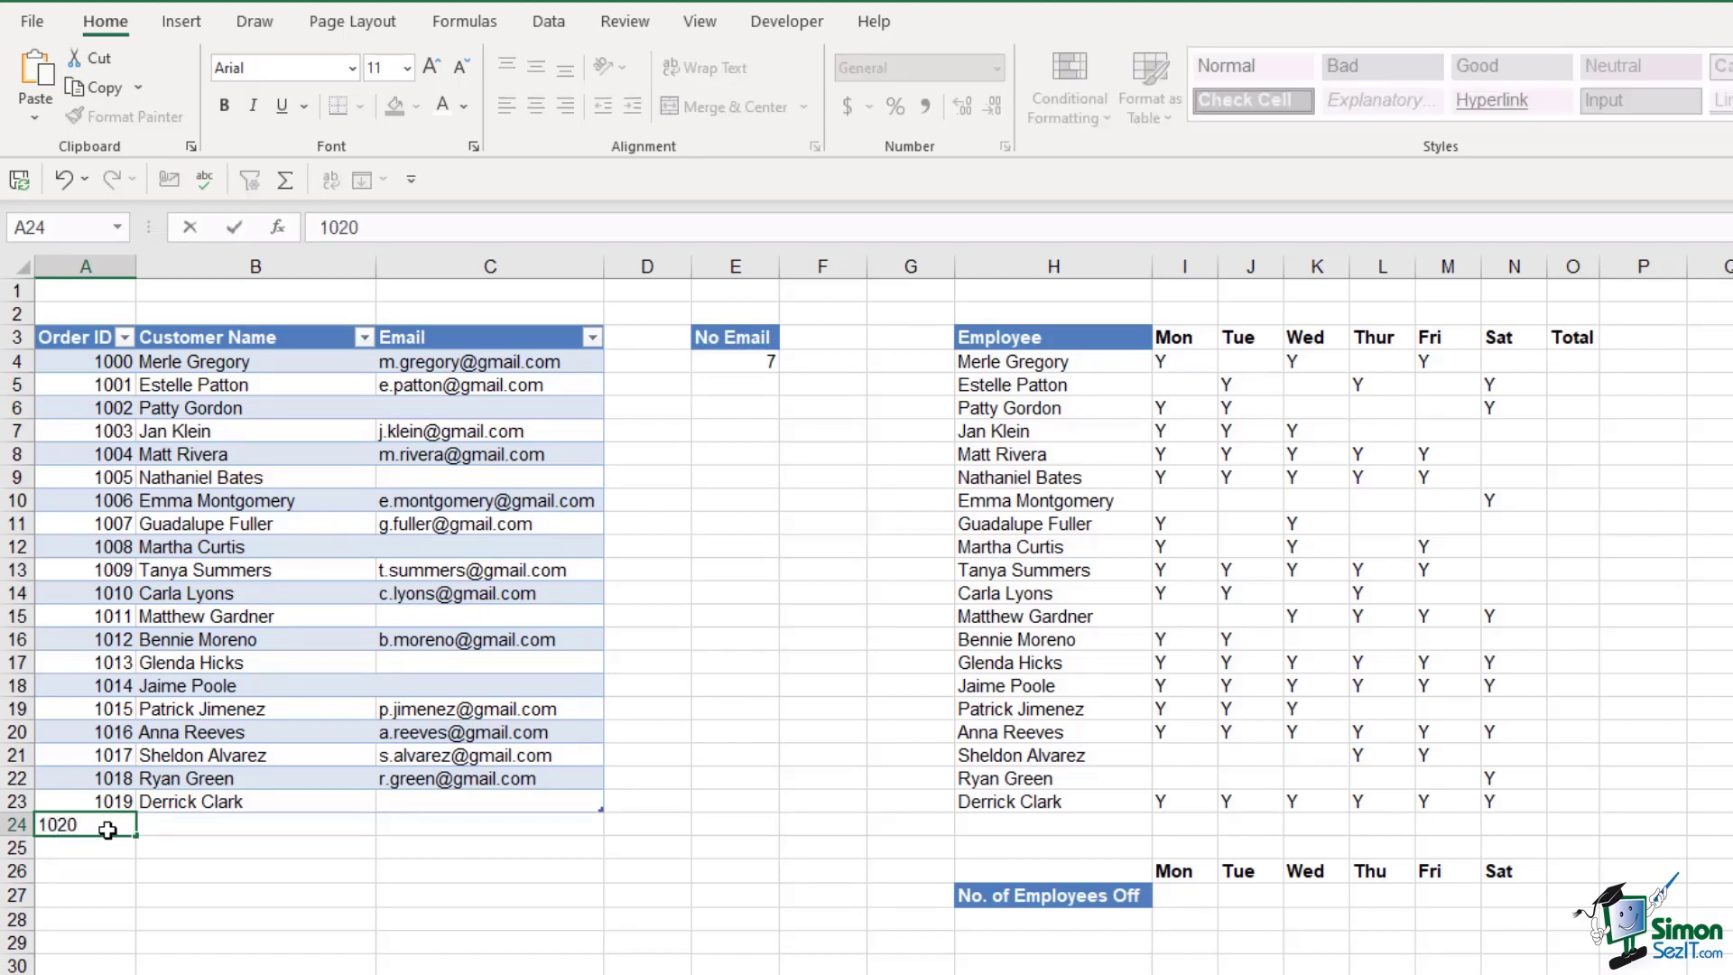
key(Tab)
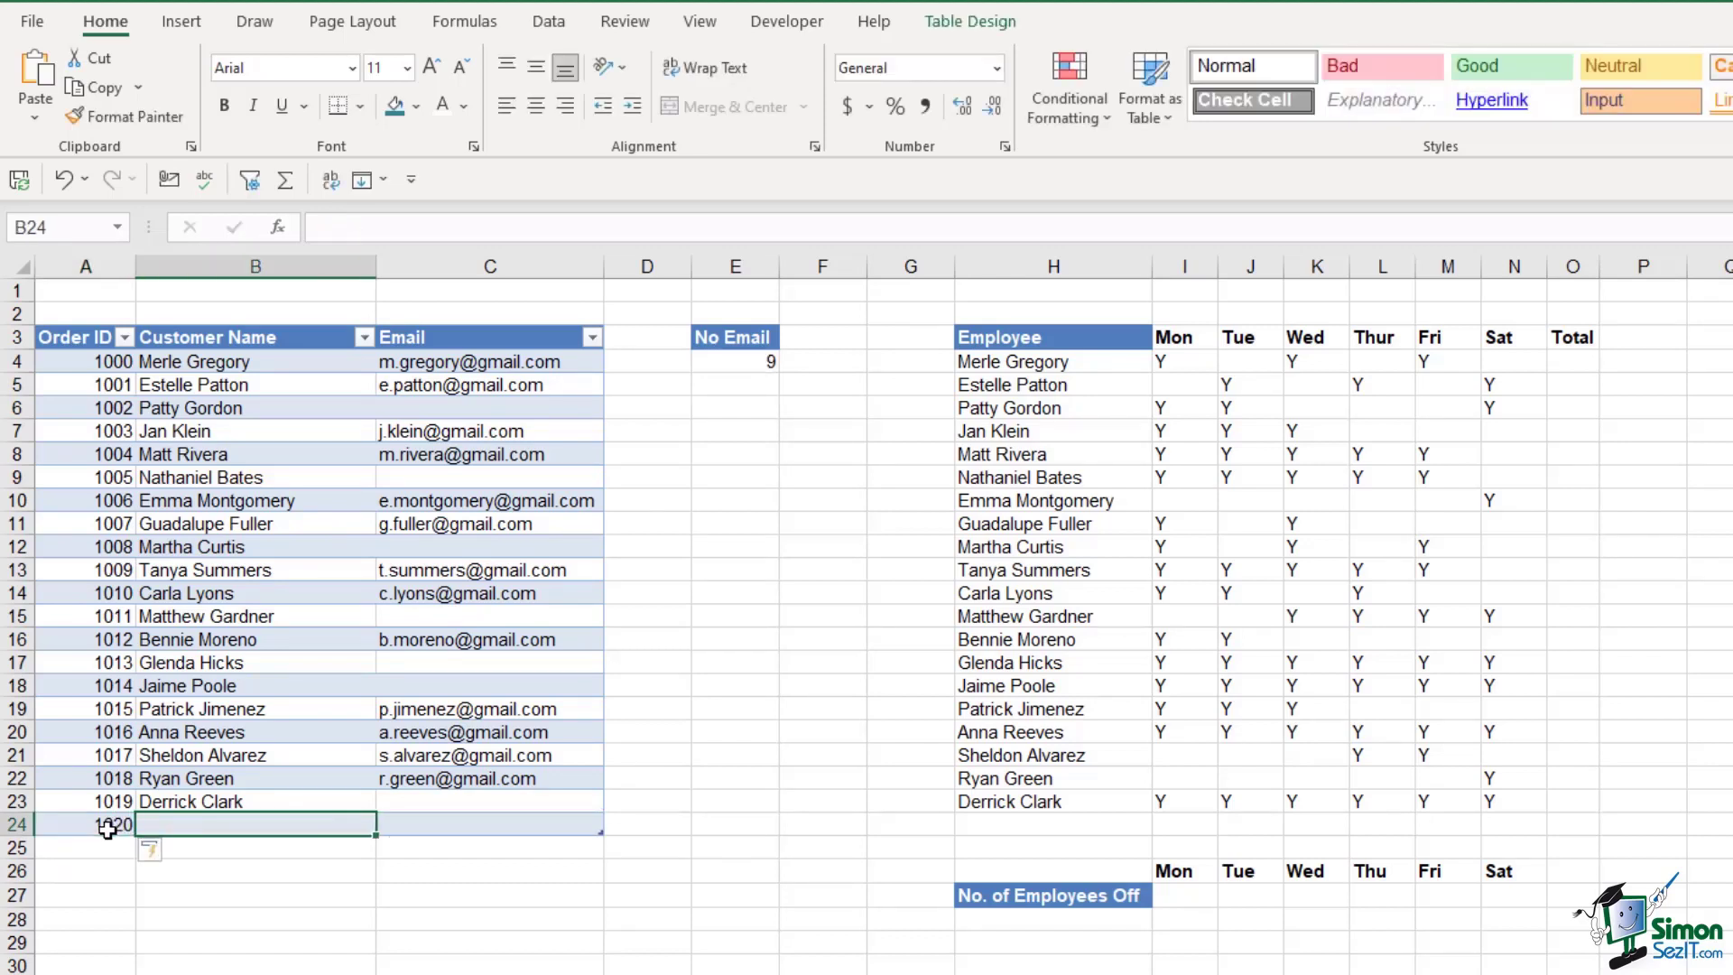
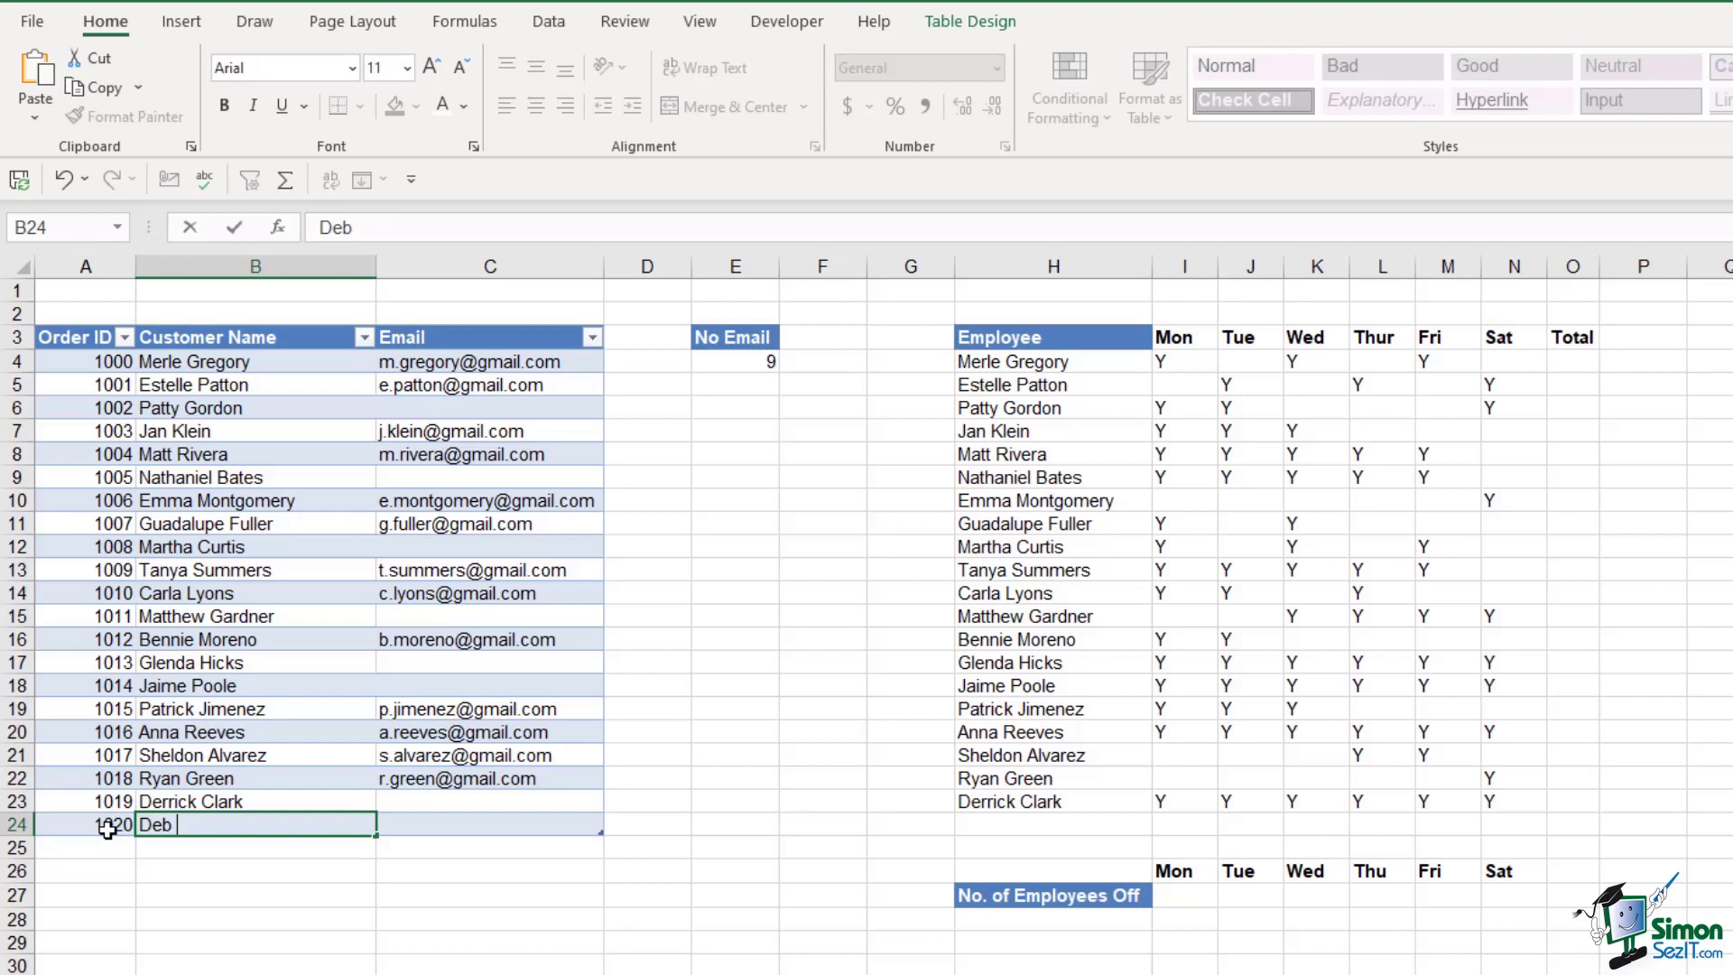
key(Tab)
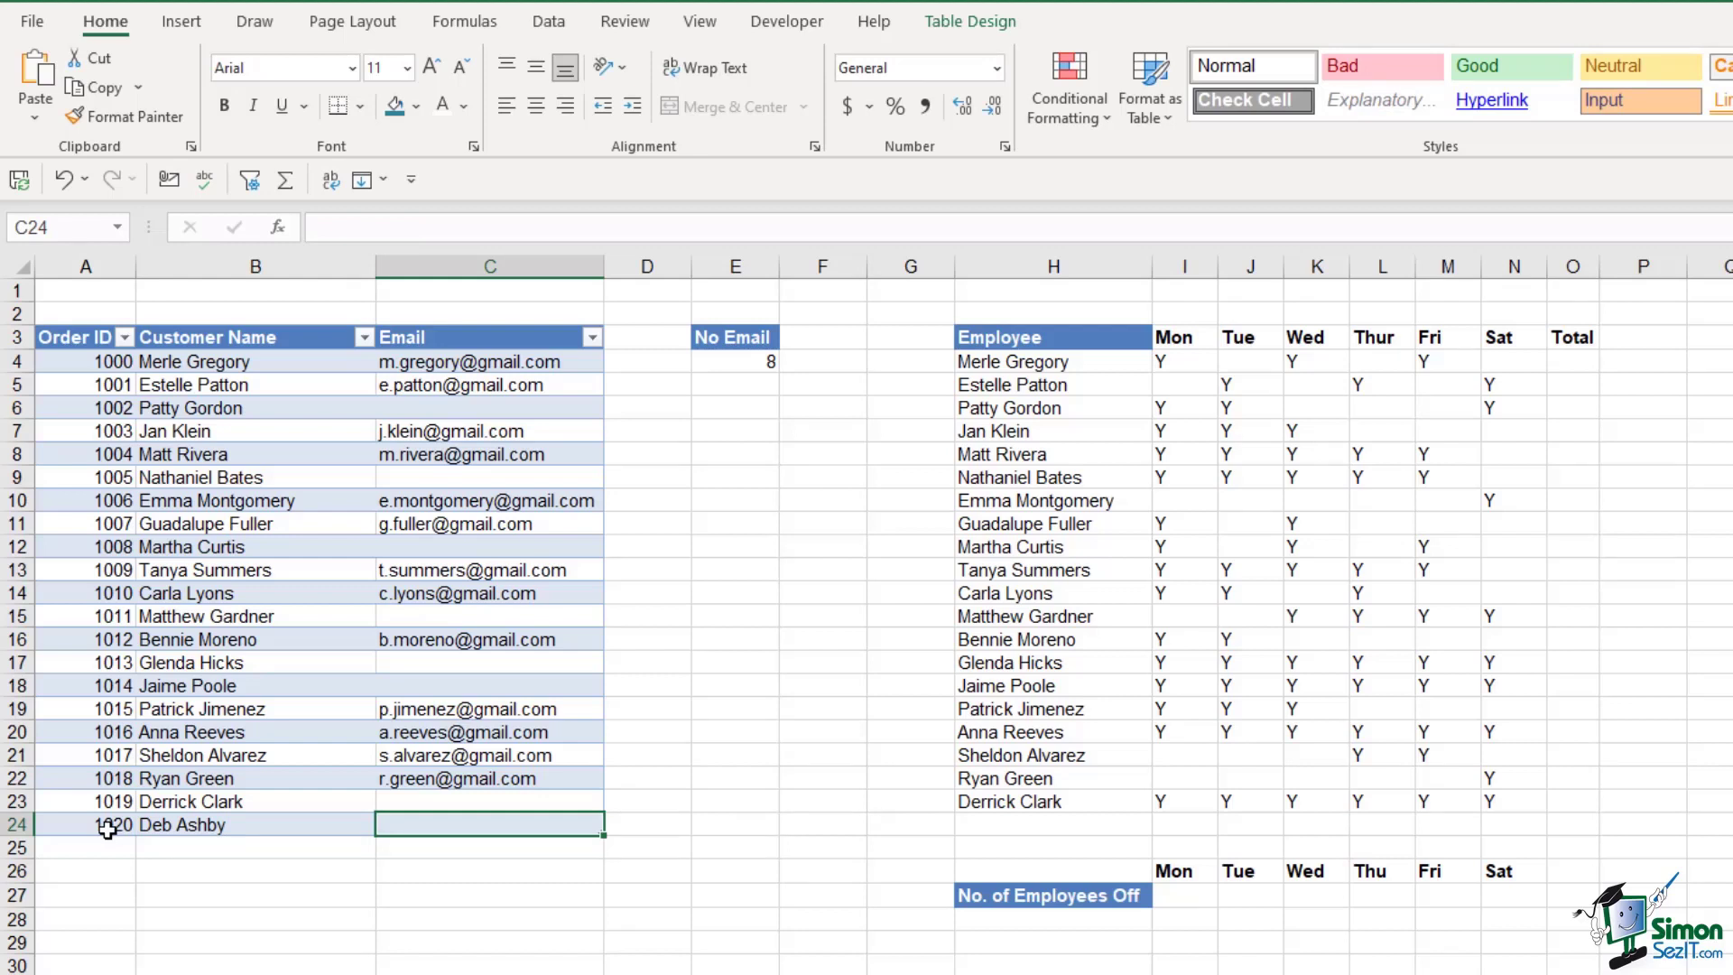
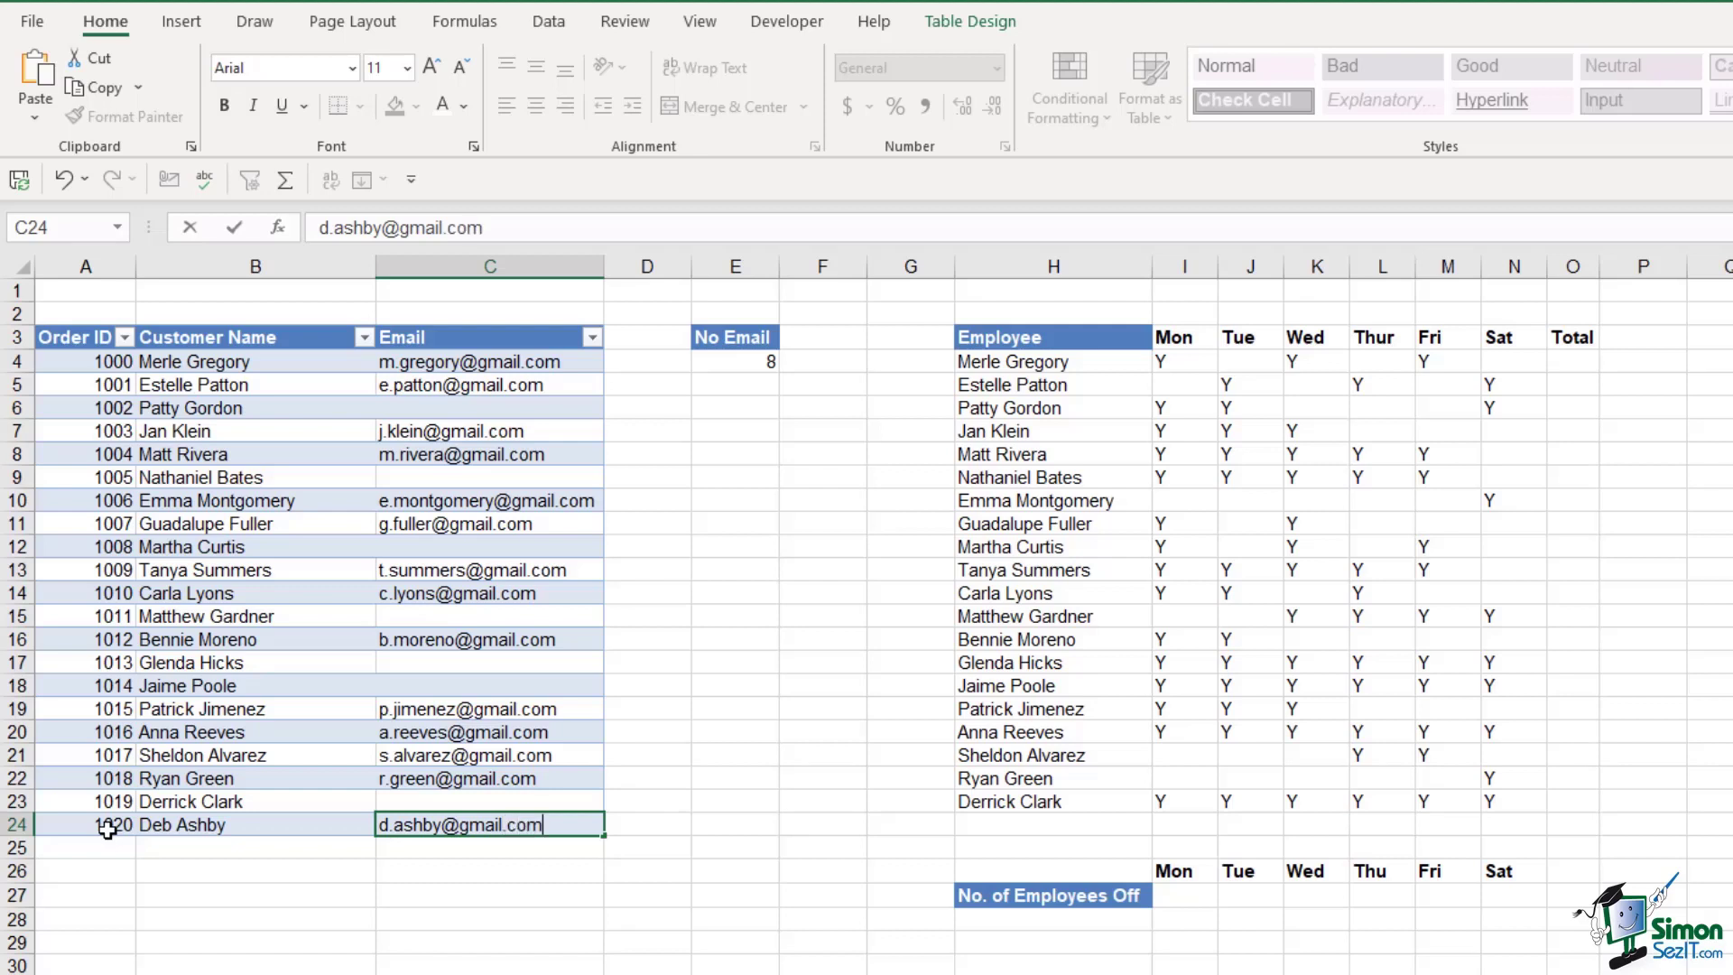
key(Return)
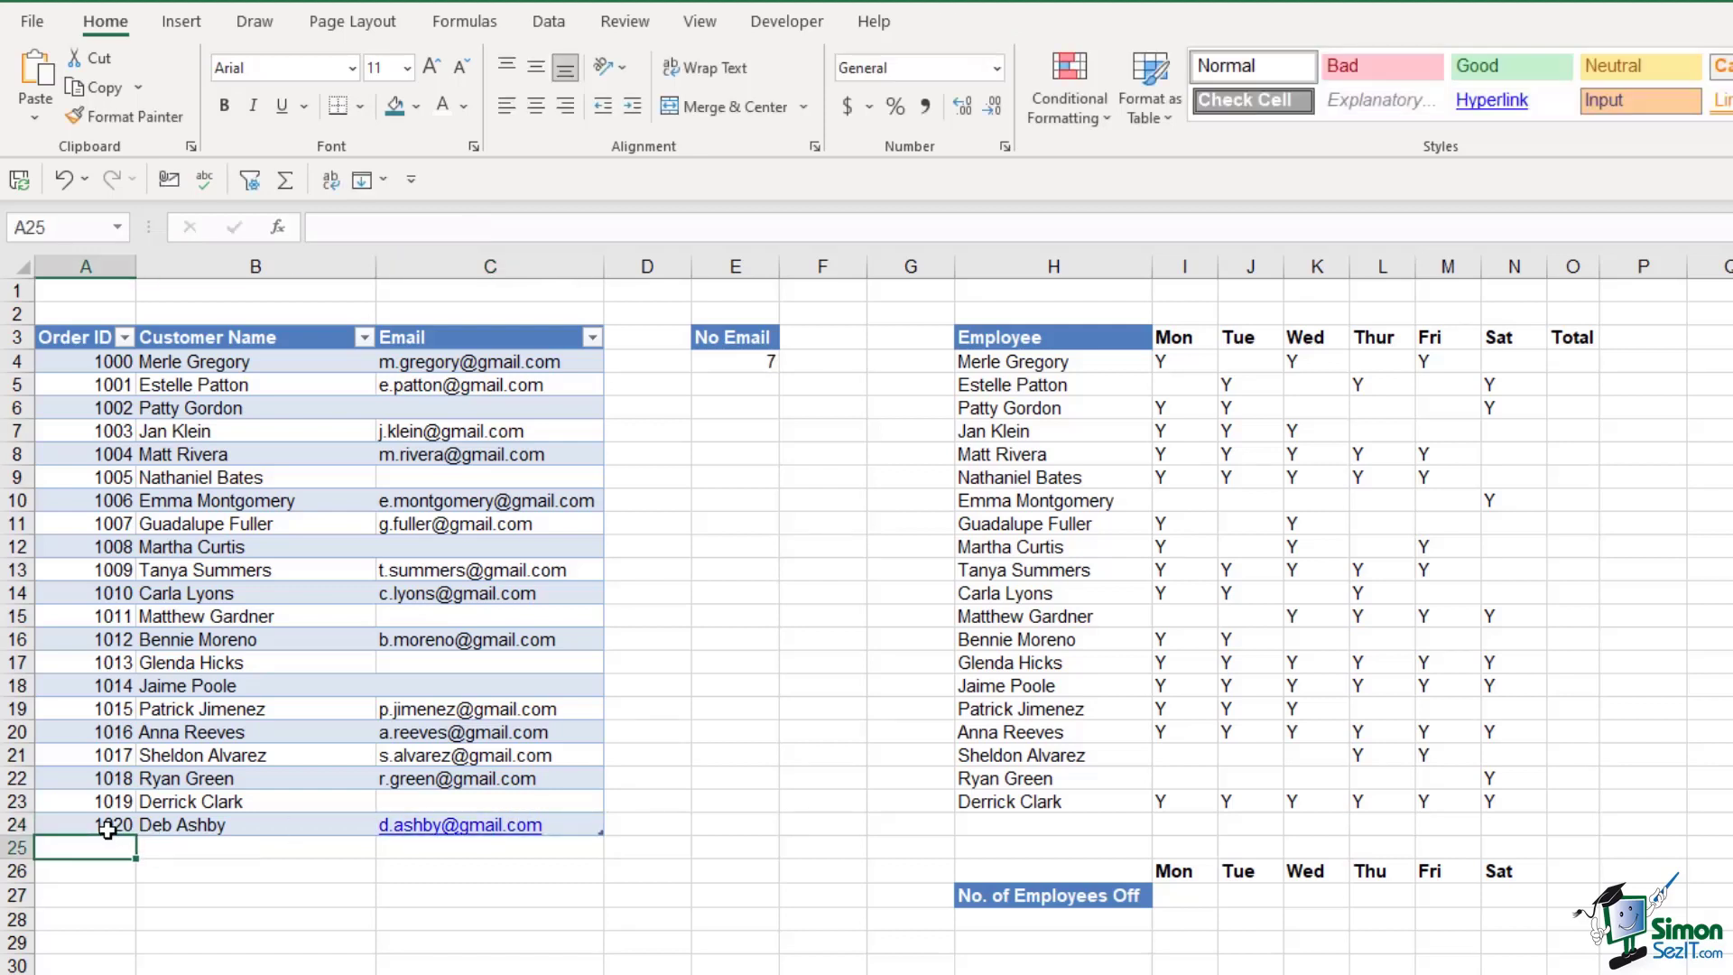
Remove the hyperlink from the order 1020 e-mail address in C24
click(737, 363)
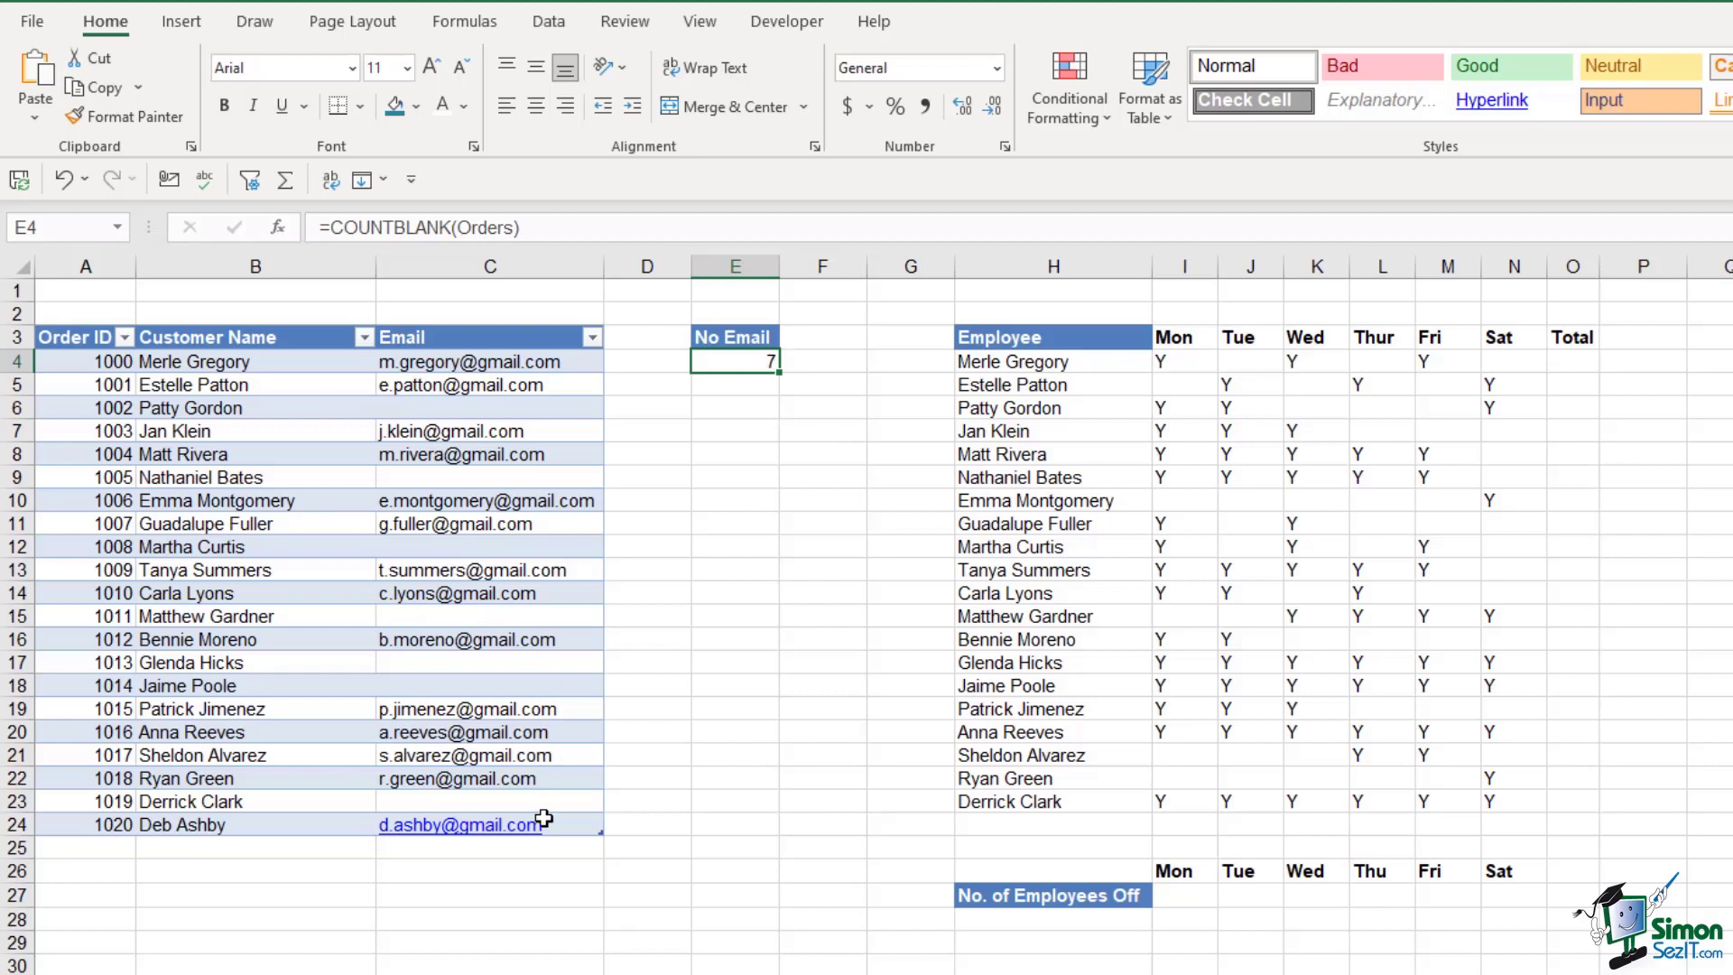
mouse_move(545, 820)
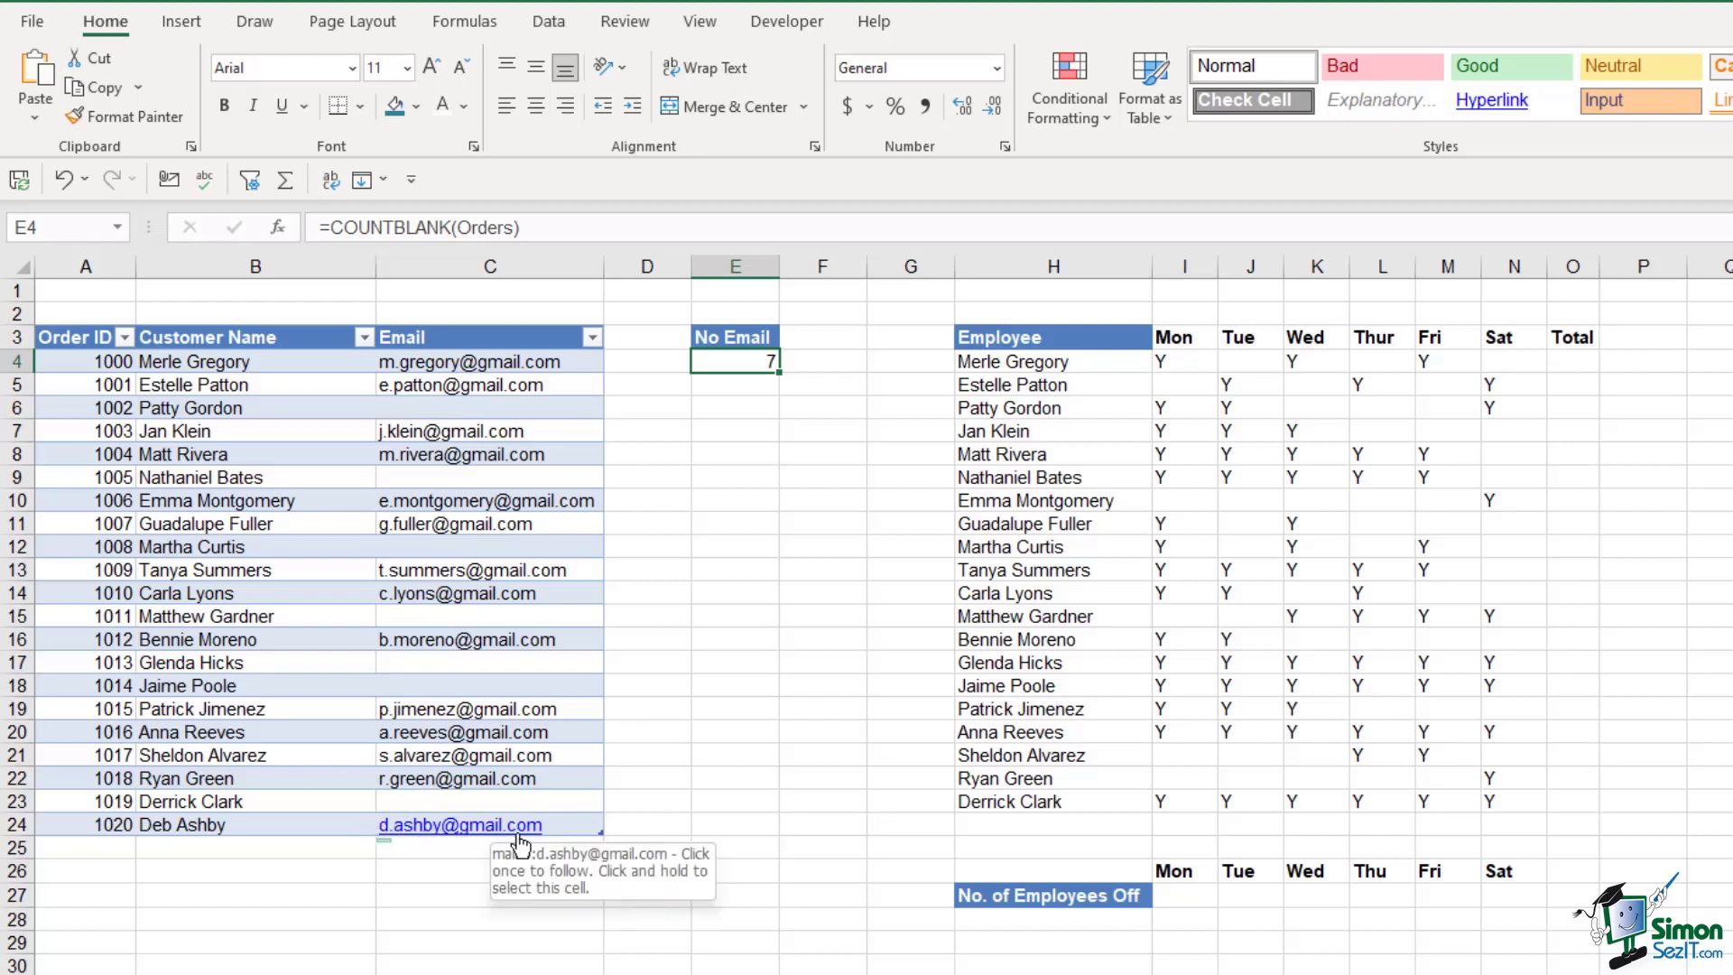
drag(519, 364, 519, 666)
click(524, 571)
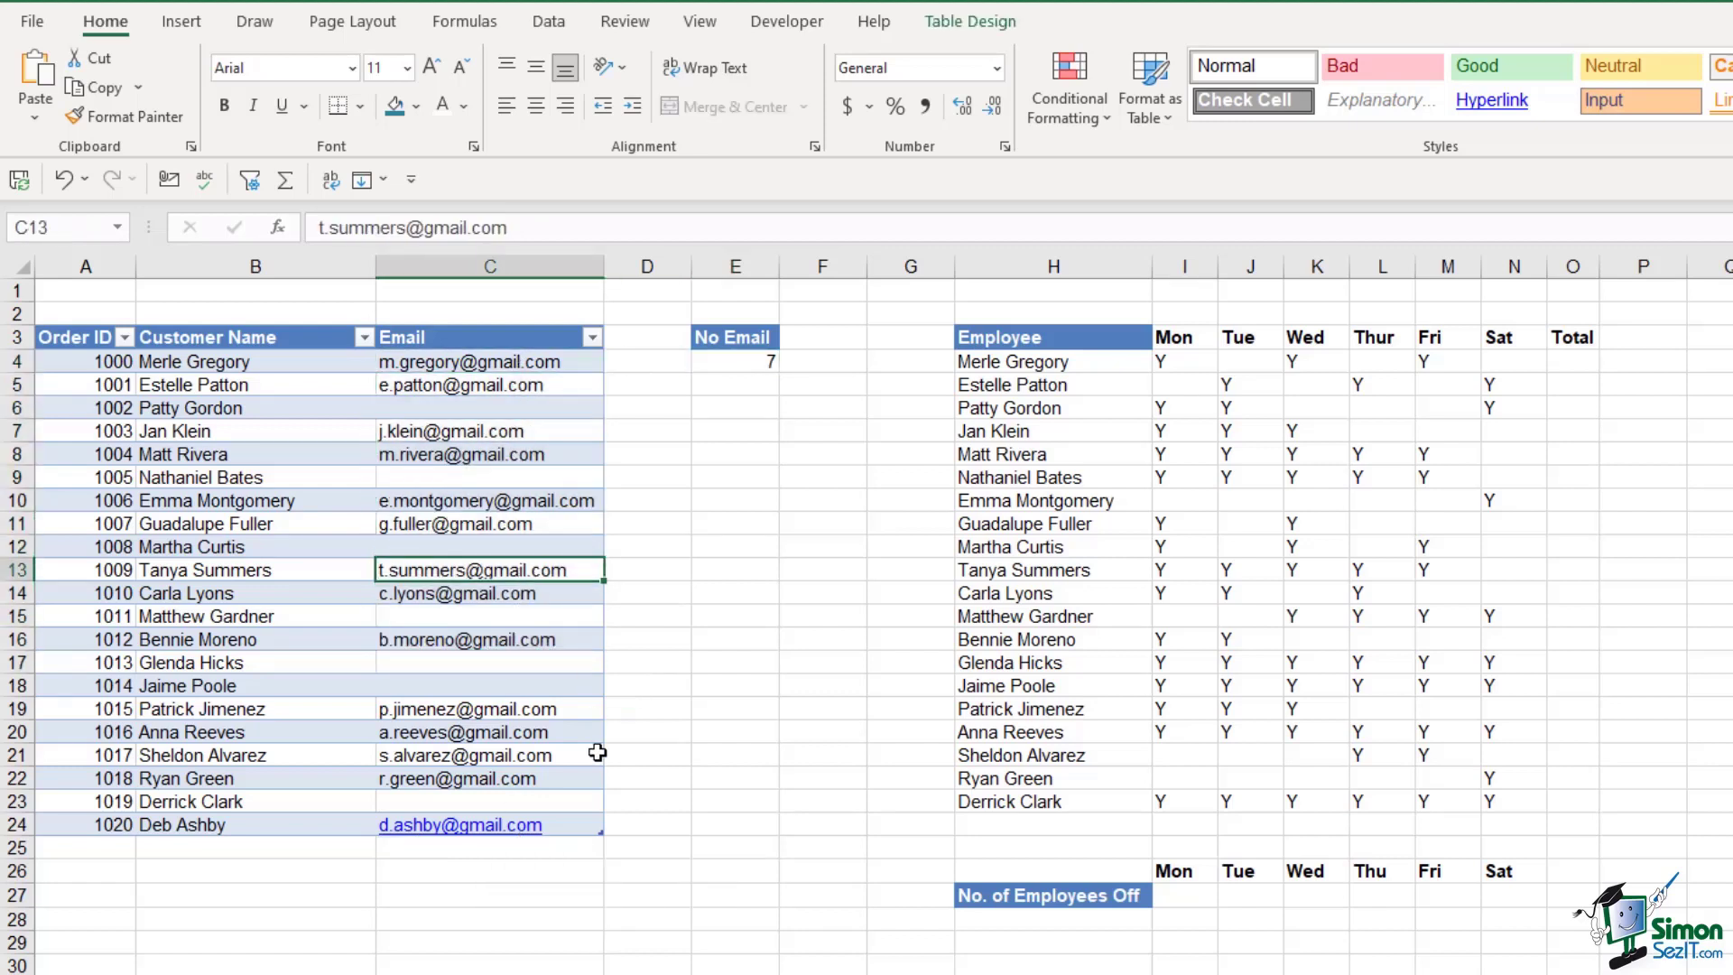
click(559, 835)
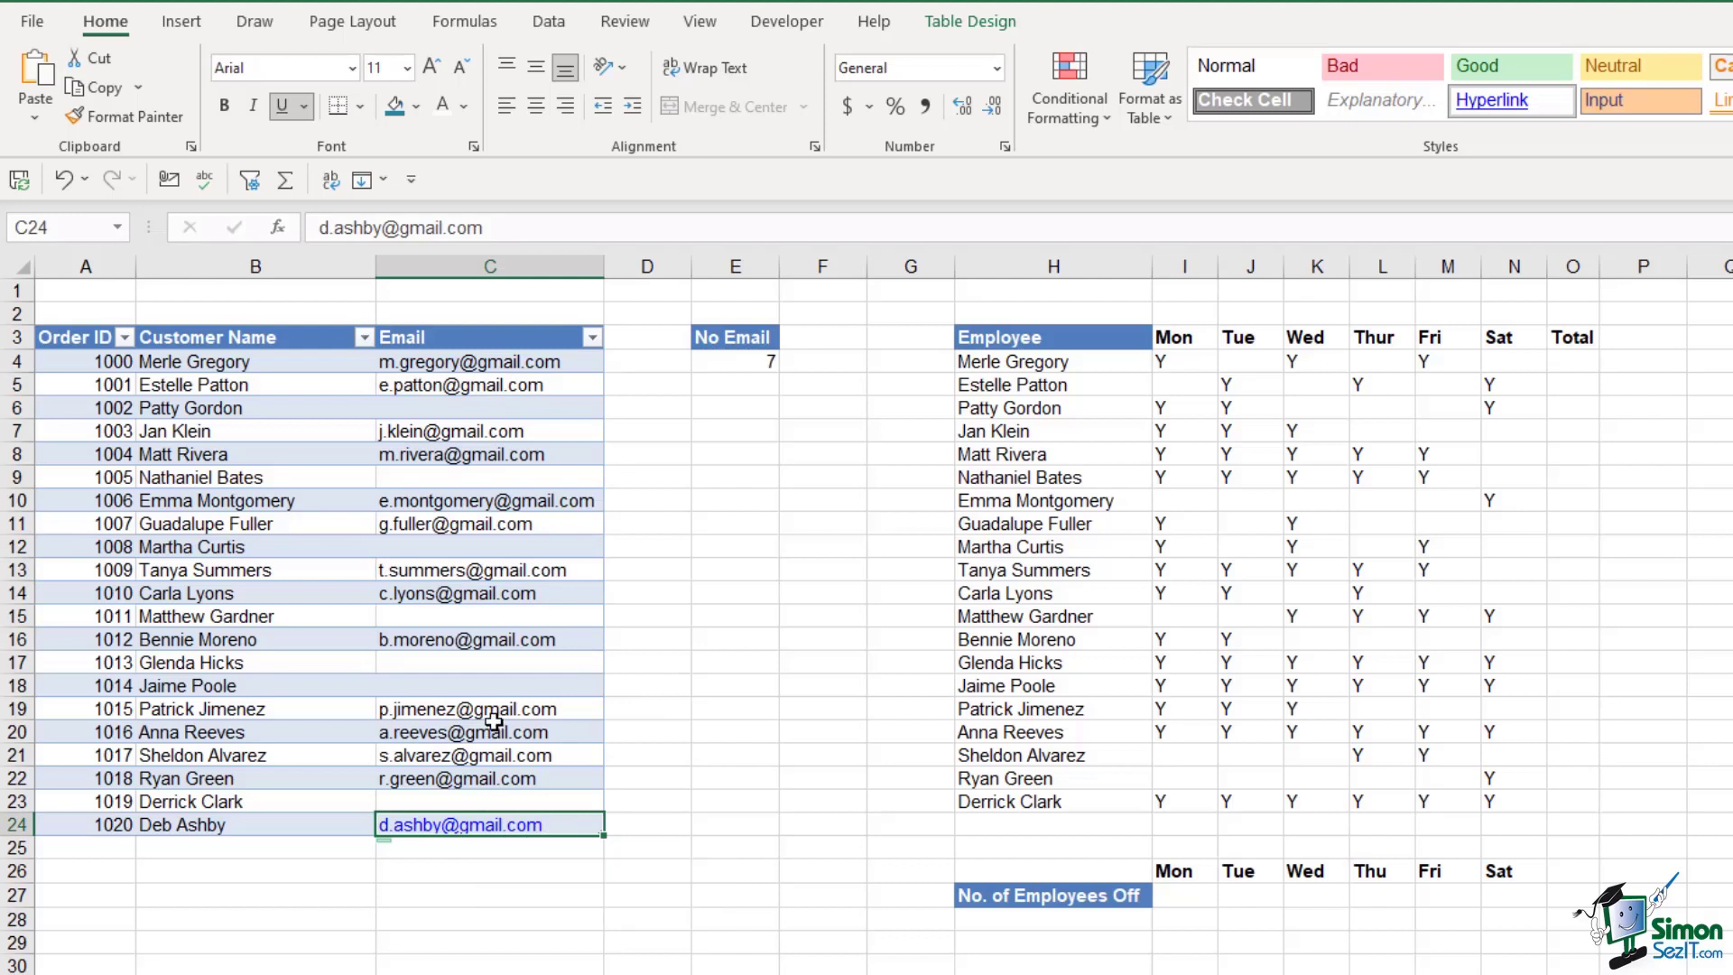
right_click(568, 825)
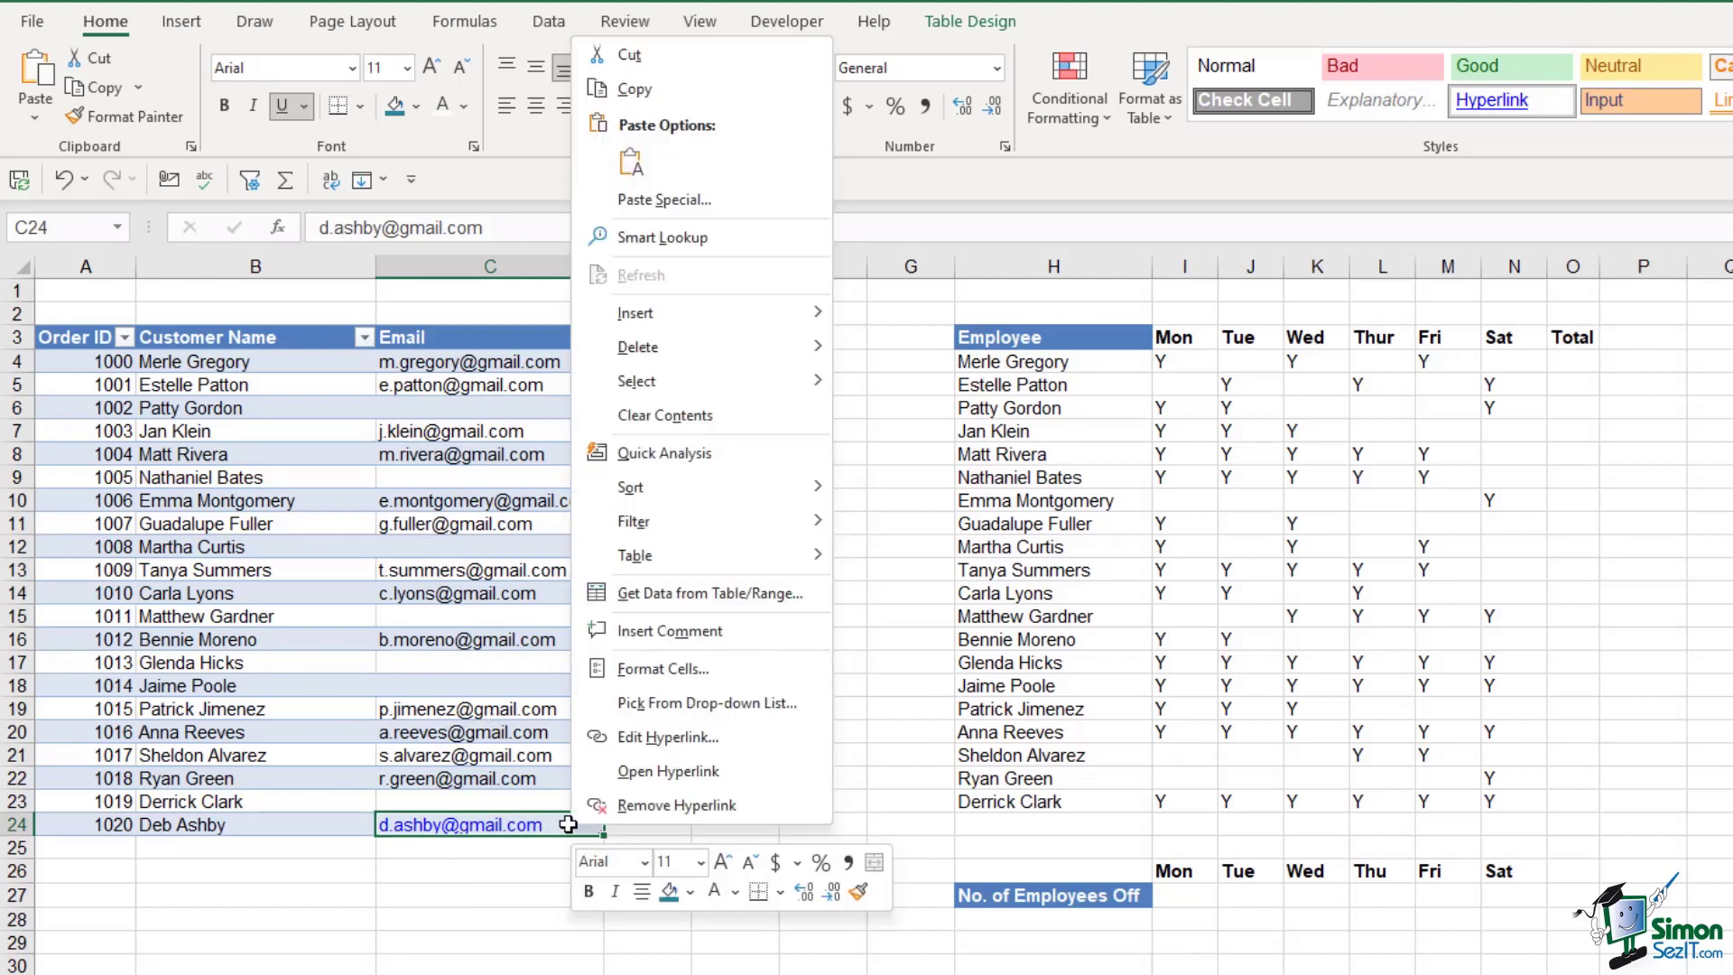
click(629, 804)
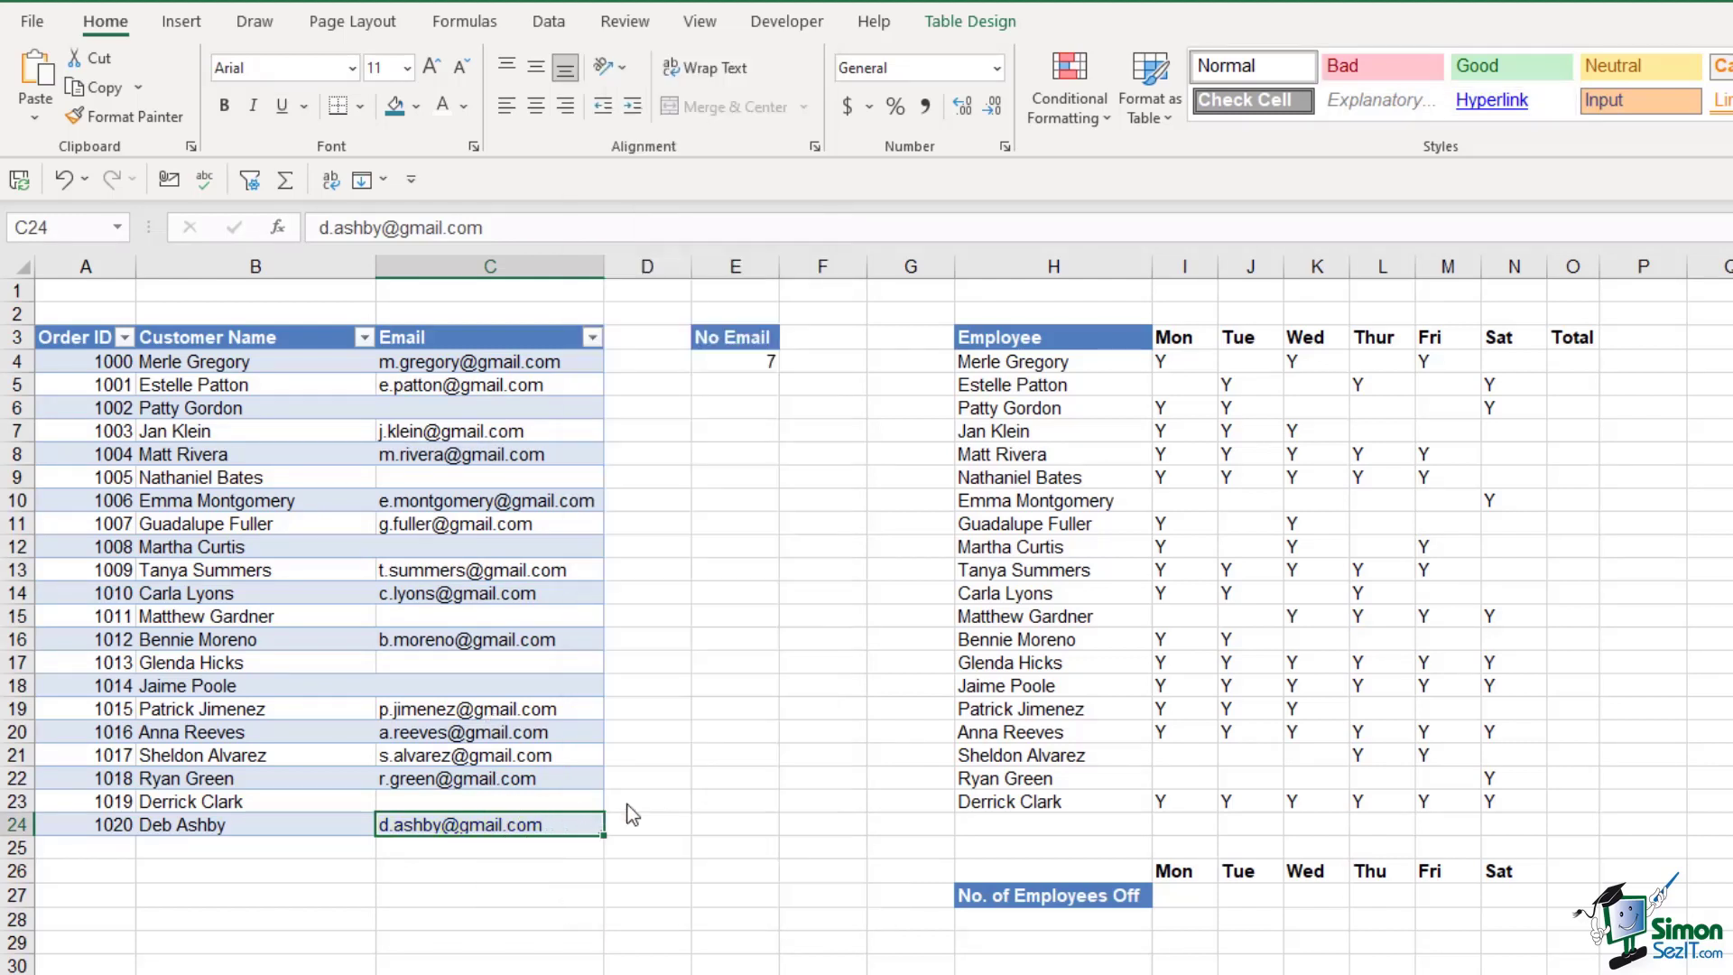
click(708, 795)
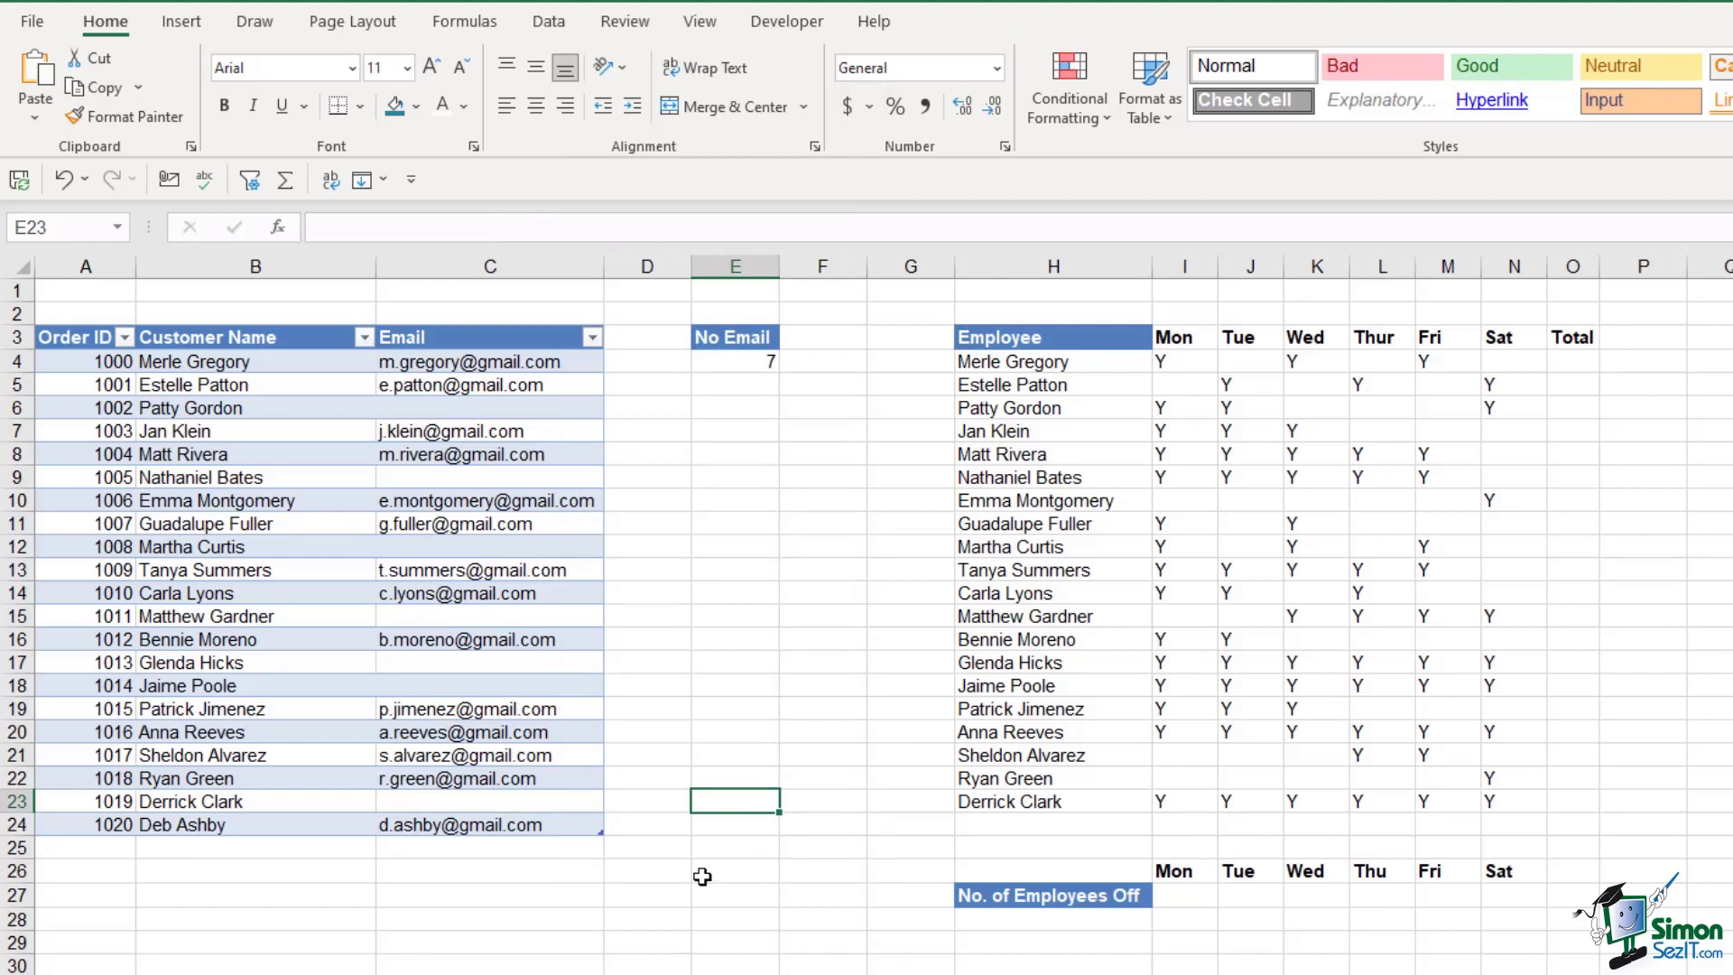
click(1047, 363)
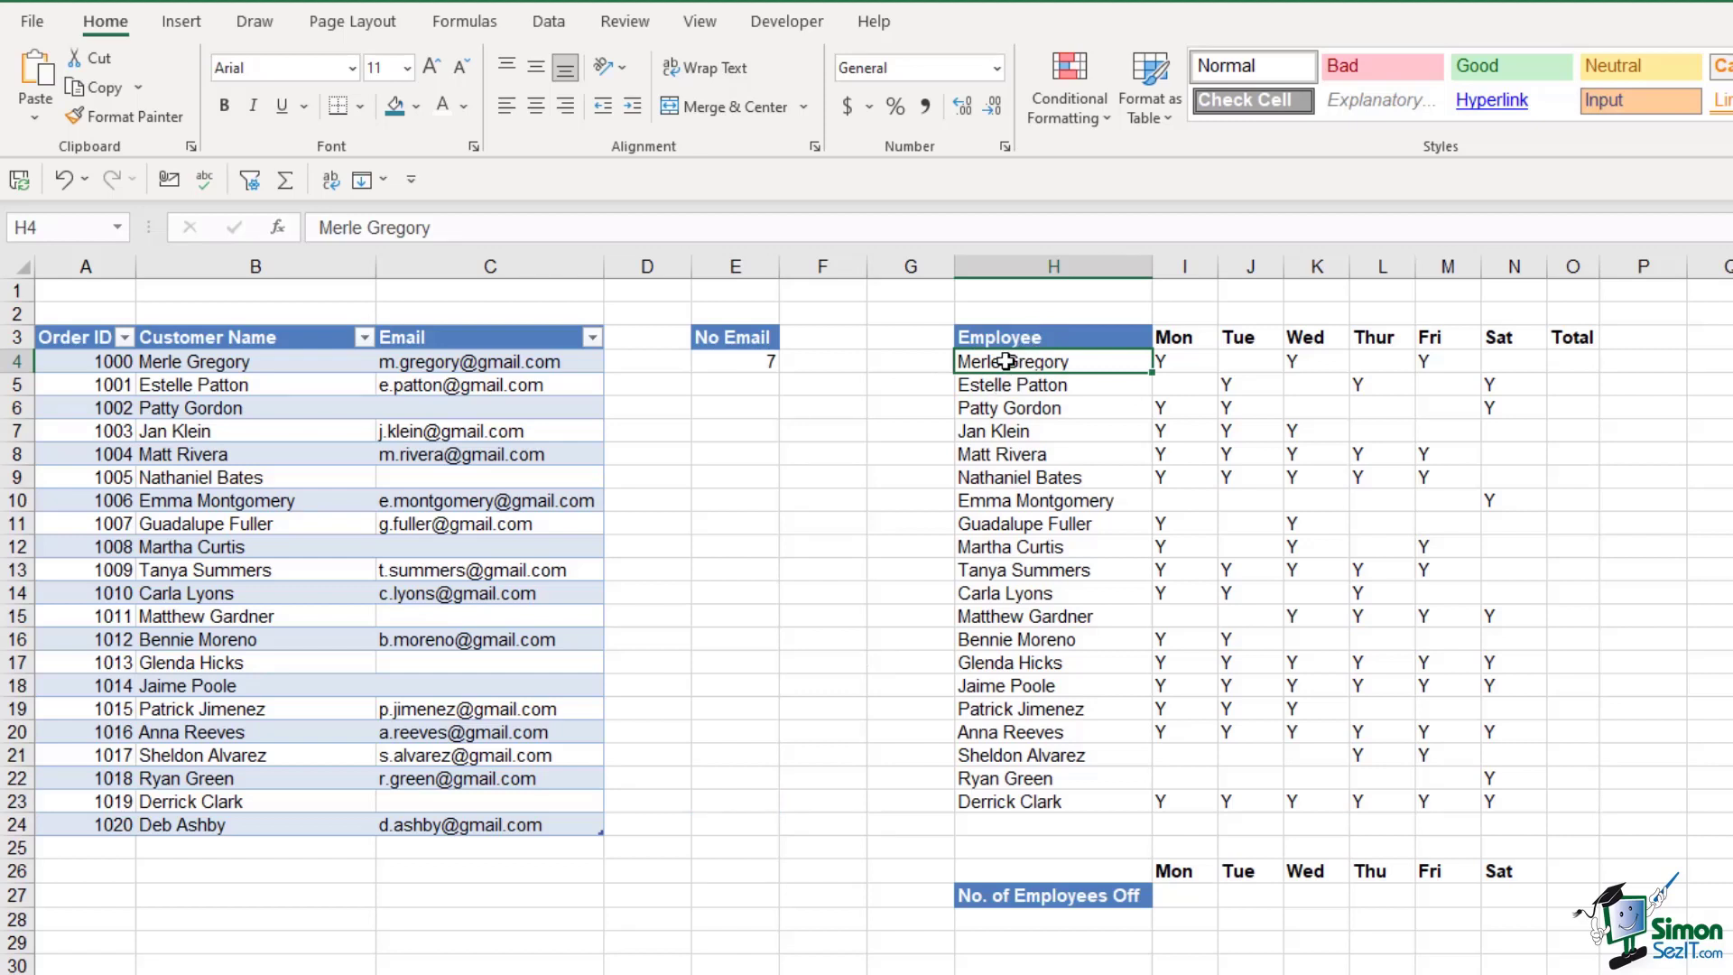
drag(1006, 362, 1016, 782)
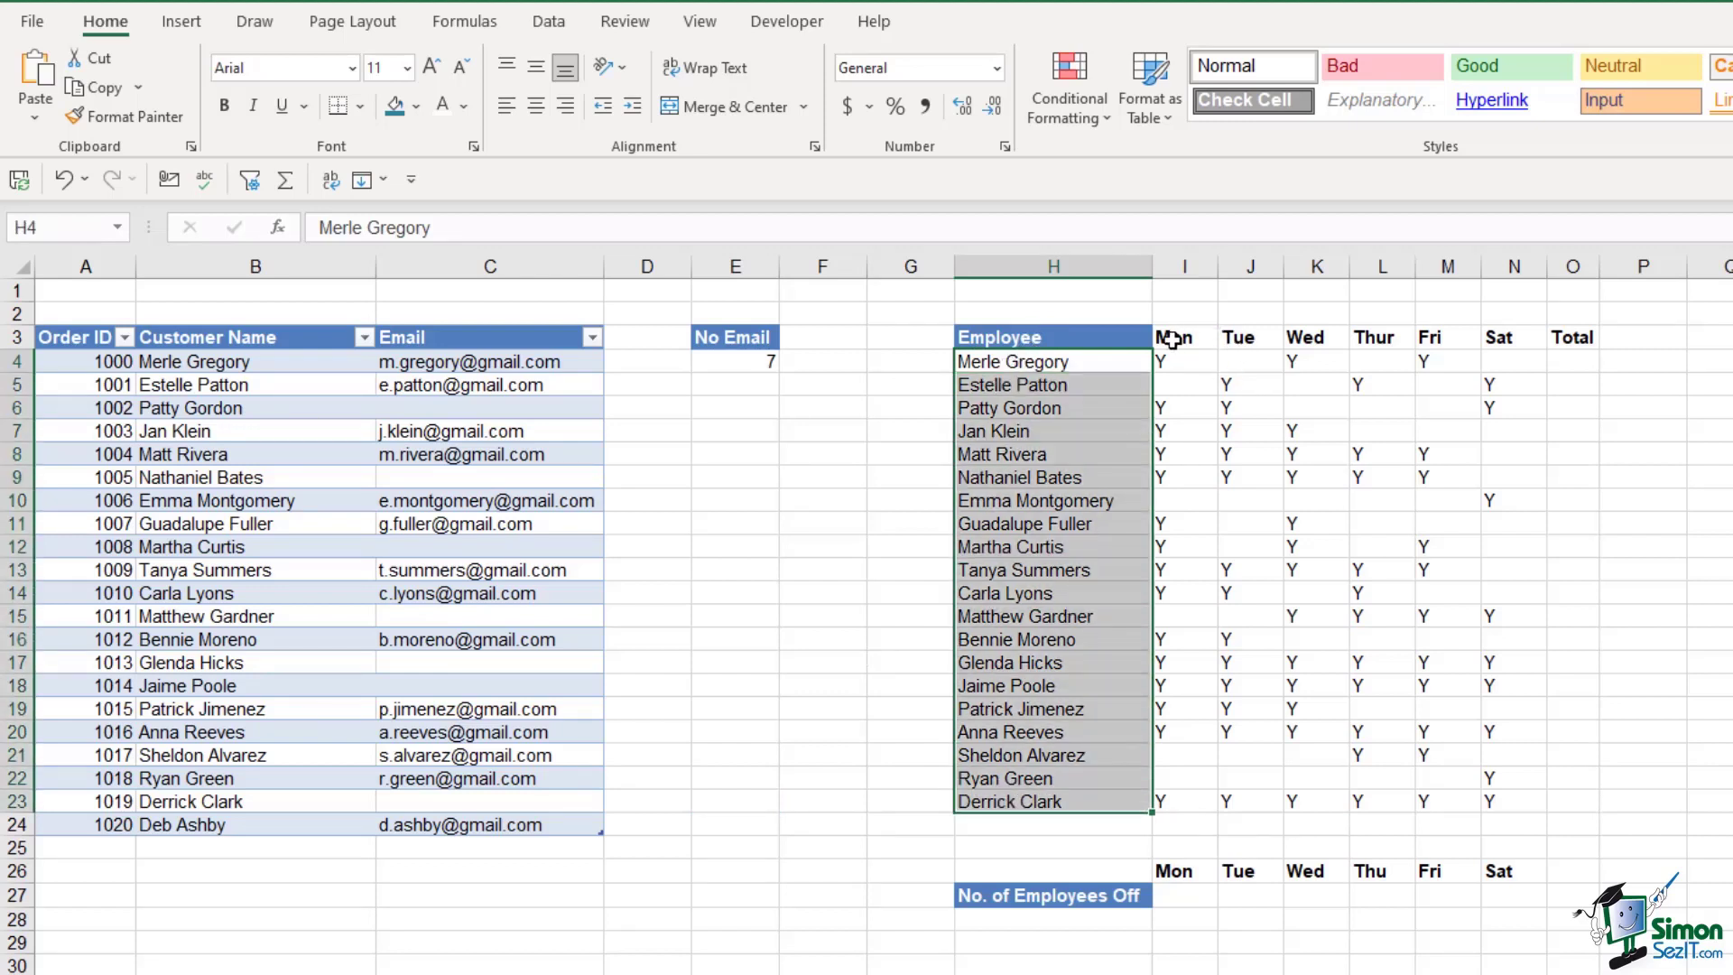
drag(1172, 338, 1472, 337)
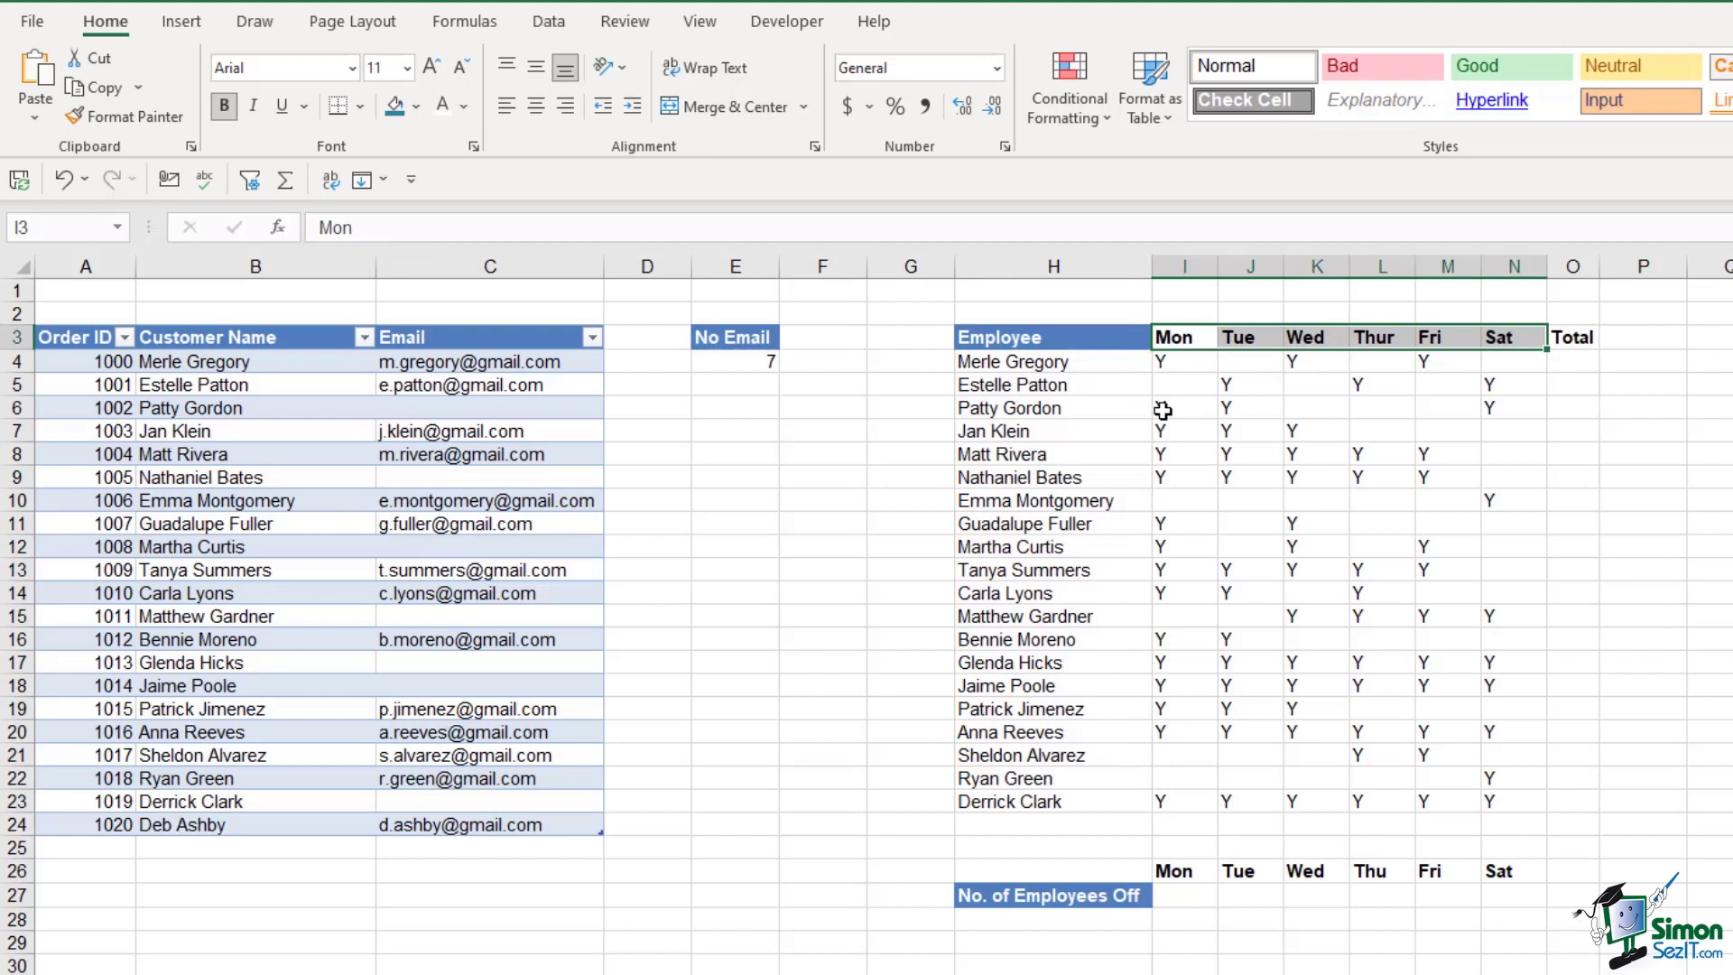
click(1166, 362)
click(1297, 366)
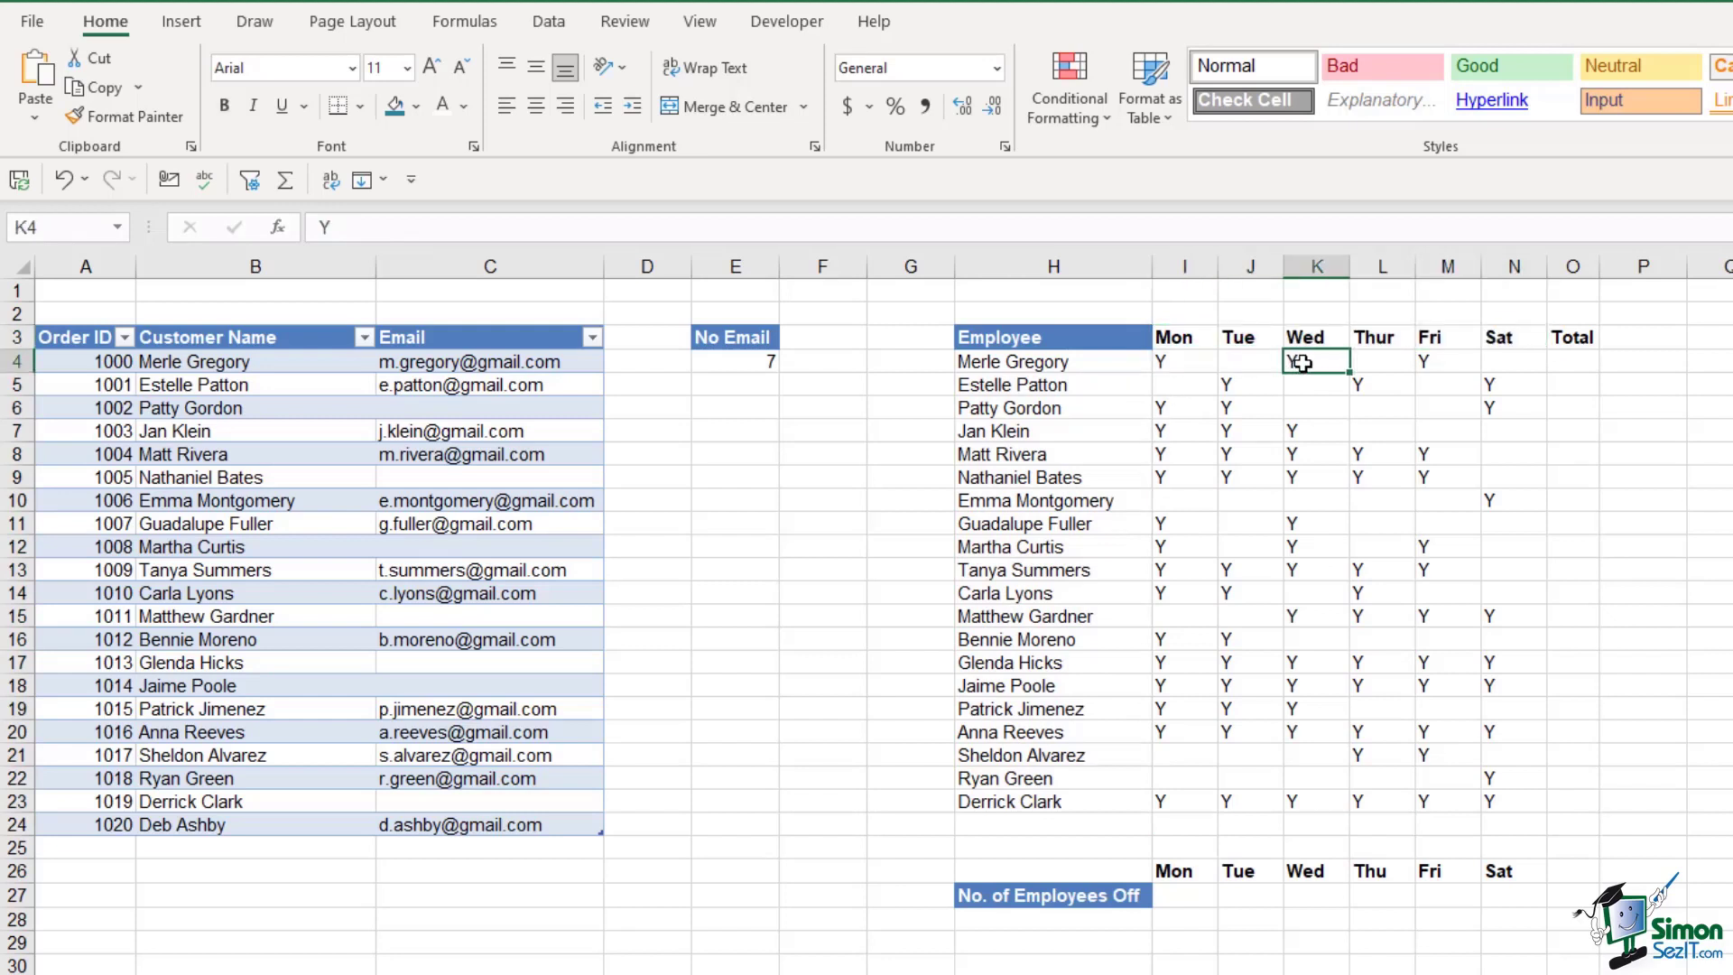
click(1429, 362)
click(1233, 383)
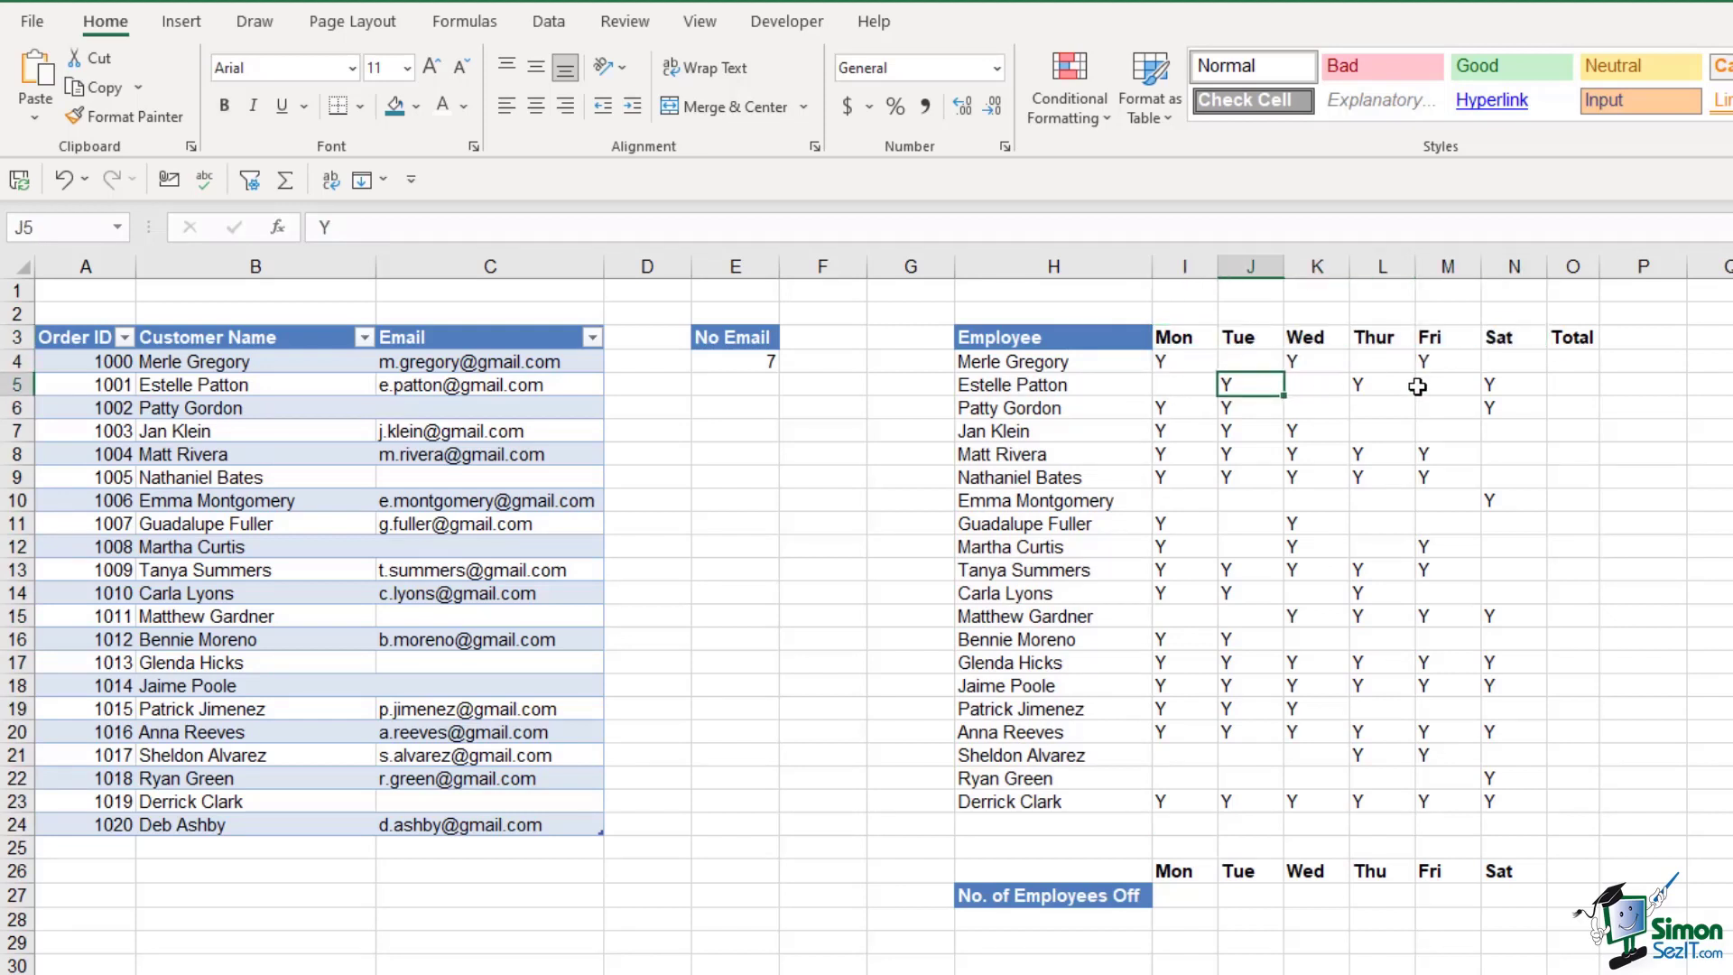
click(1366, 385)
click(1494, 385)
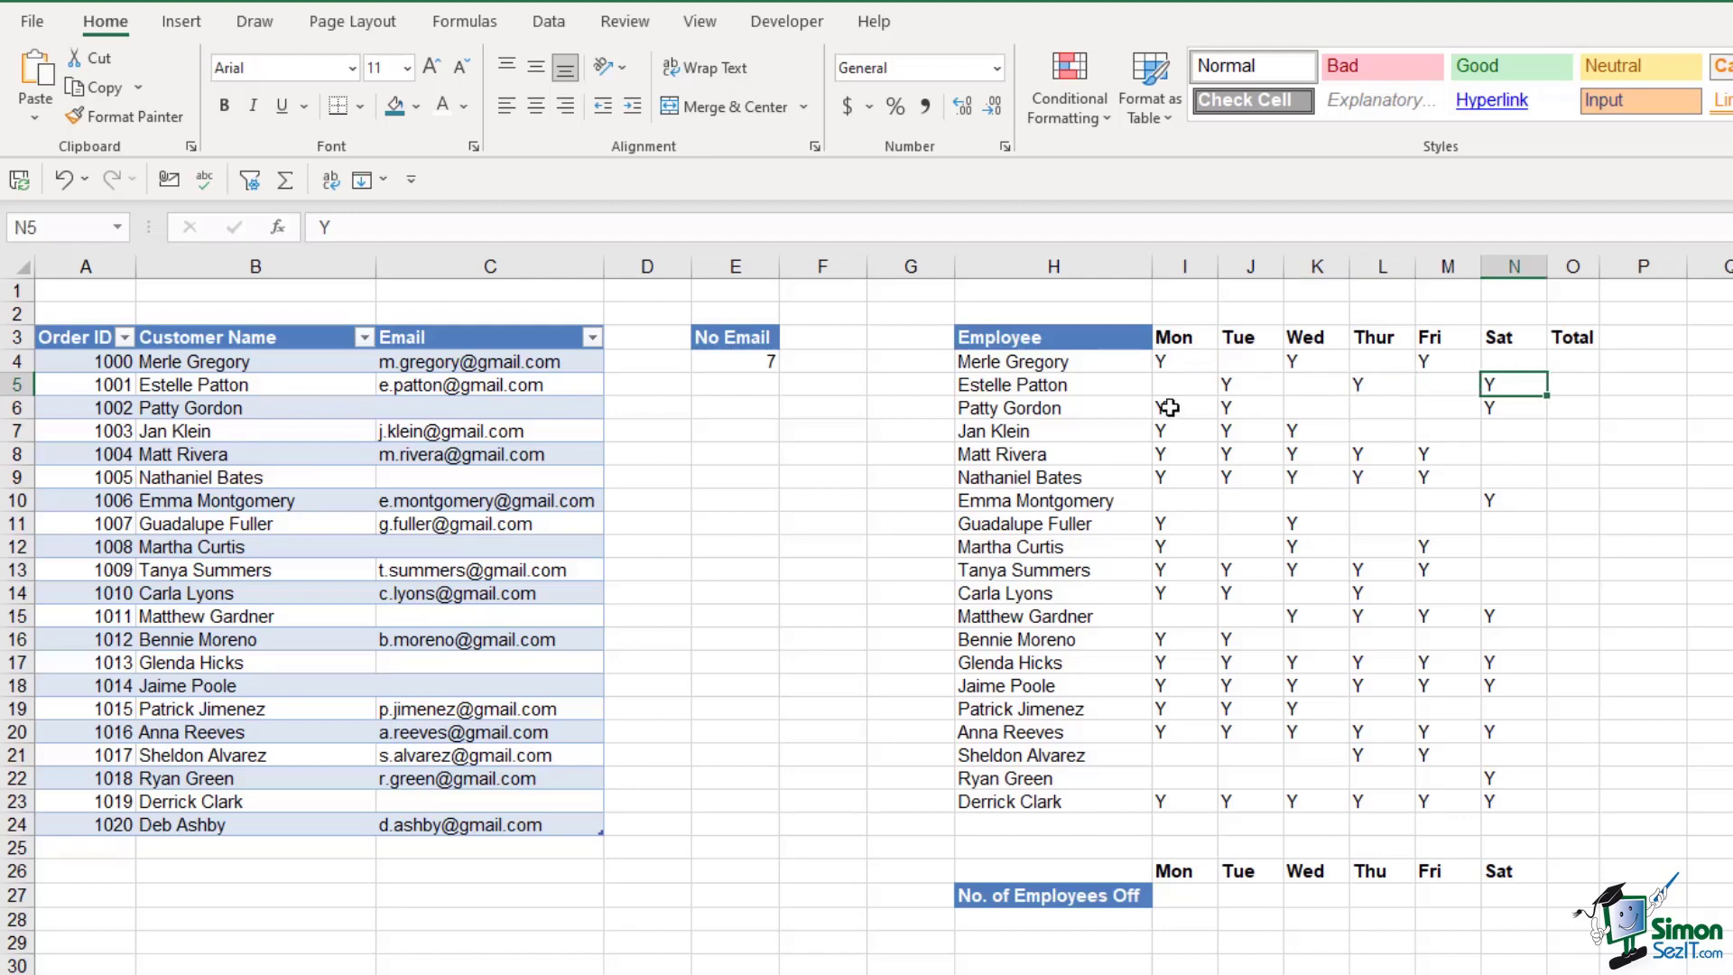
click(1166, 408)
click(1239, 408)
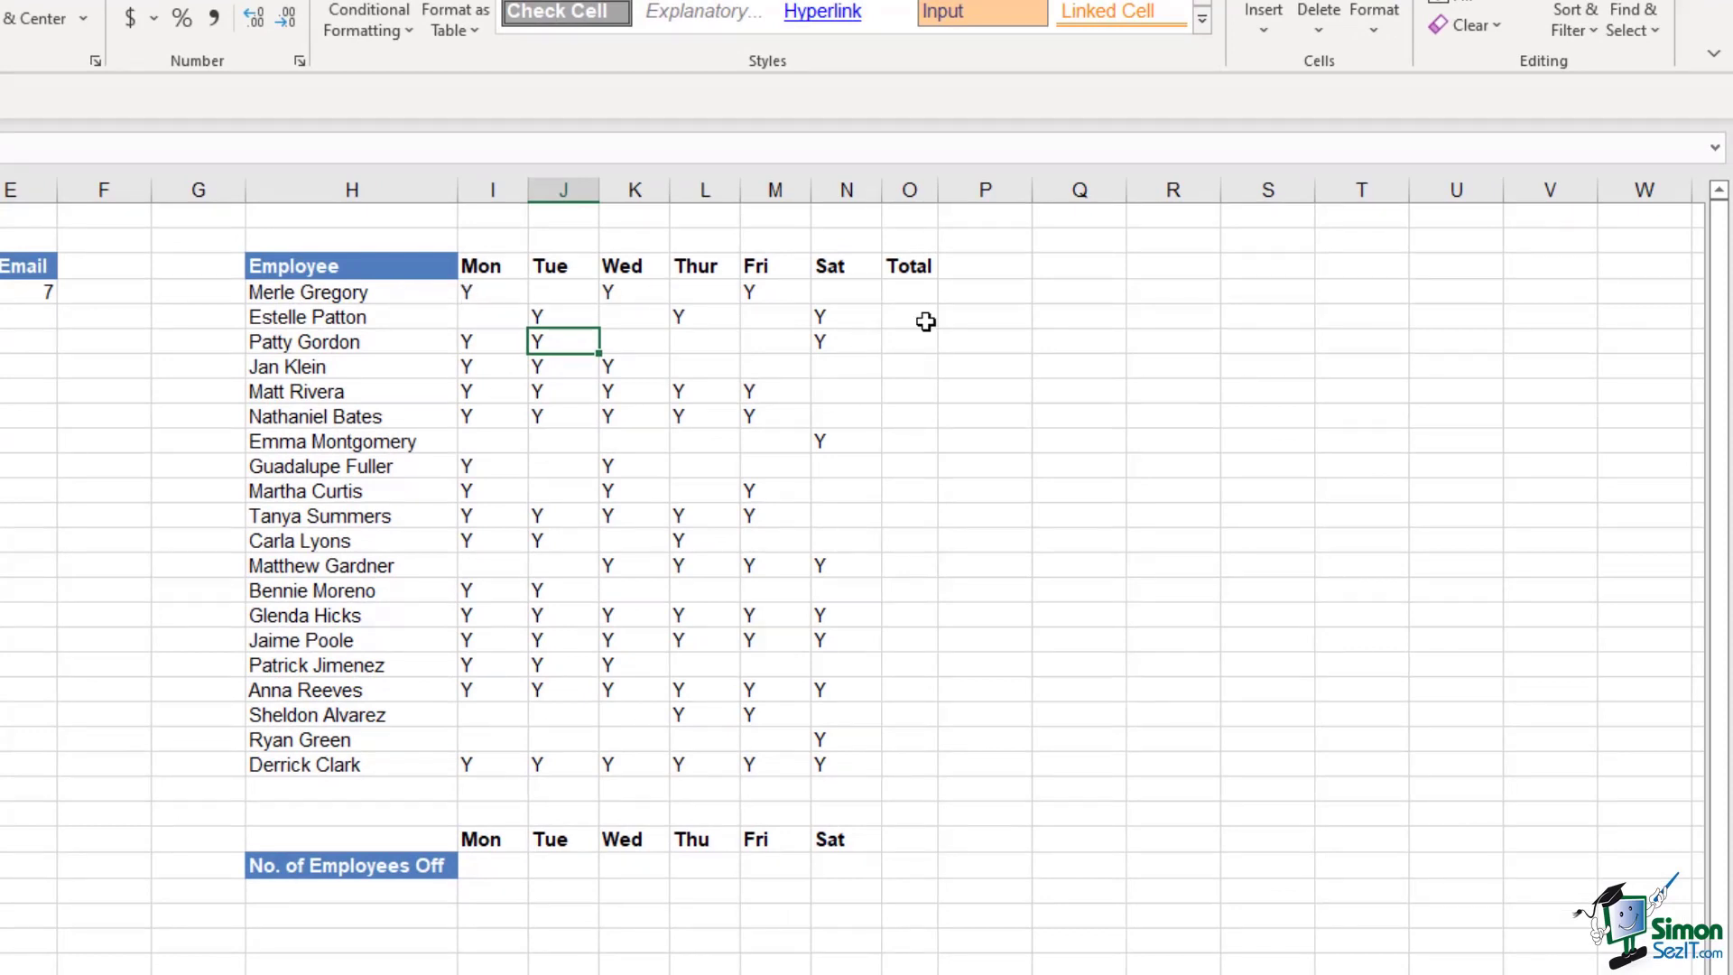
Enter =COUNTA over the first employee's Mon–Sat cells and fill it down the Total column
click(906, 293)
text(=count)
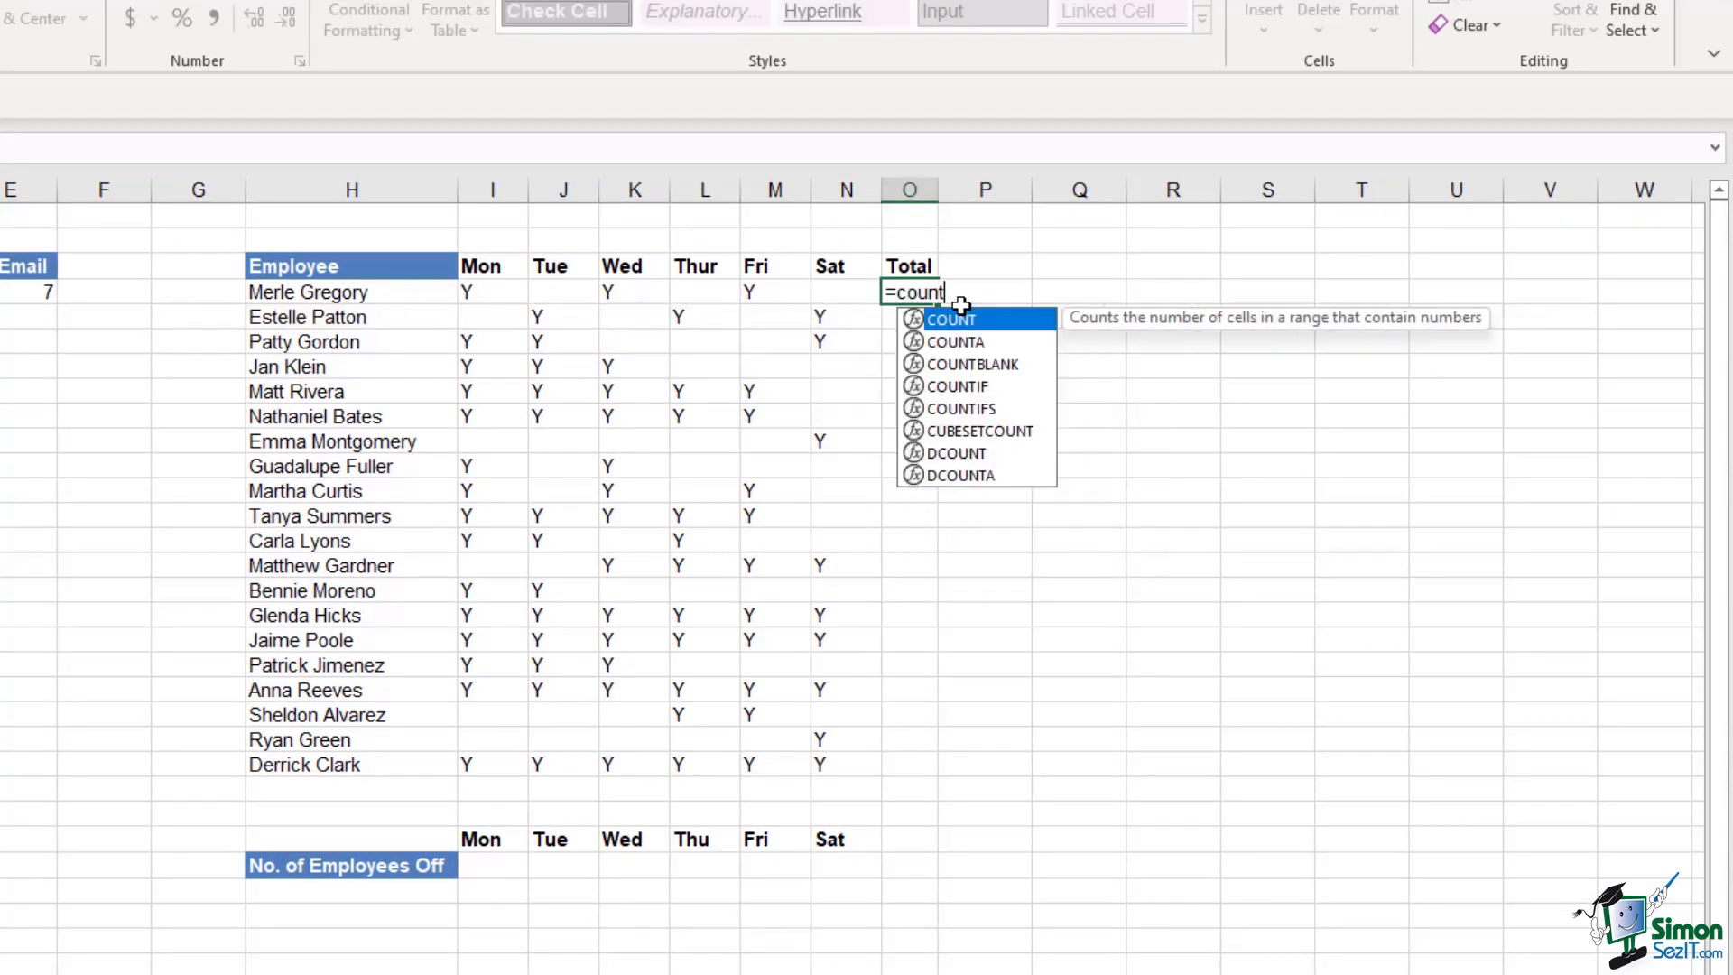
key(Down)
key(Tab)
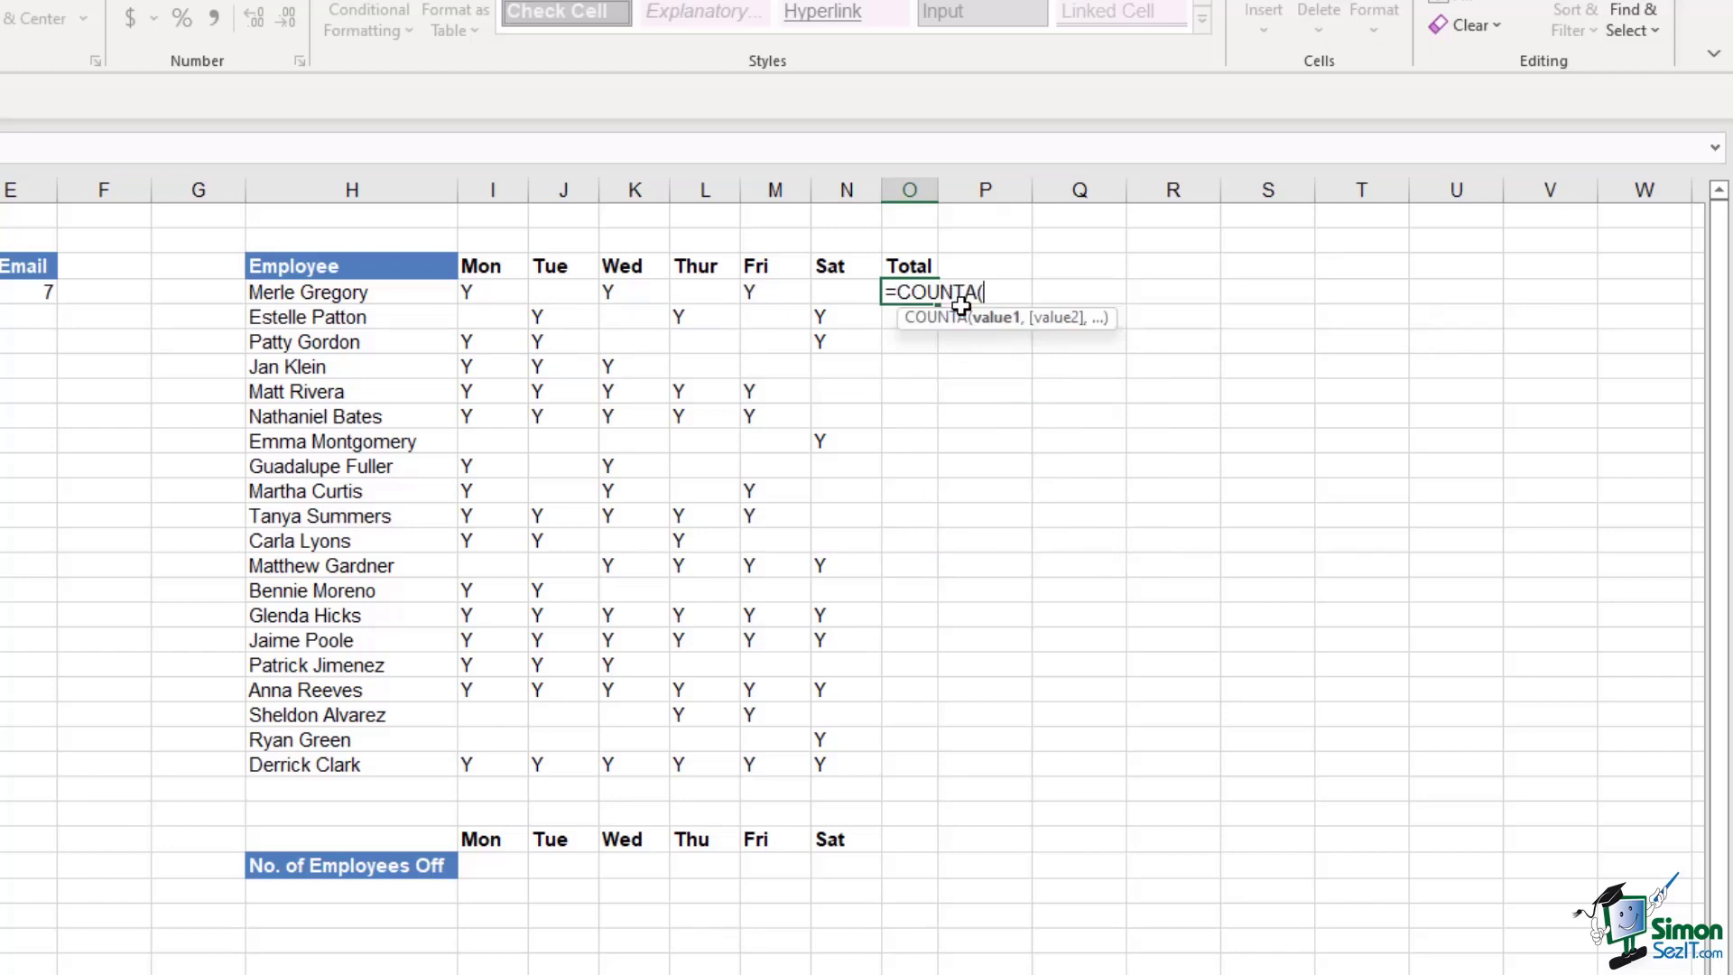
drag(471, 291, 839, 294)
text())
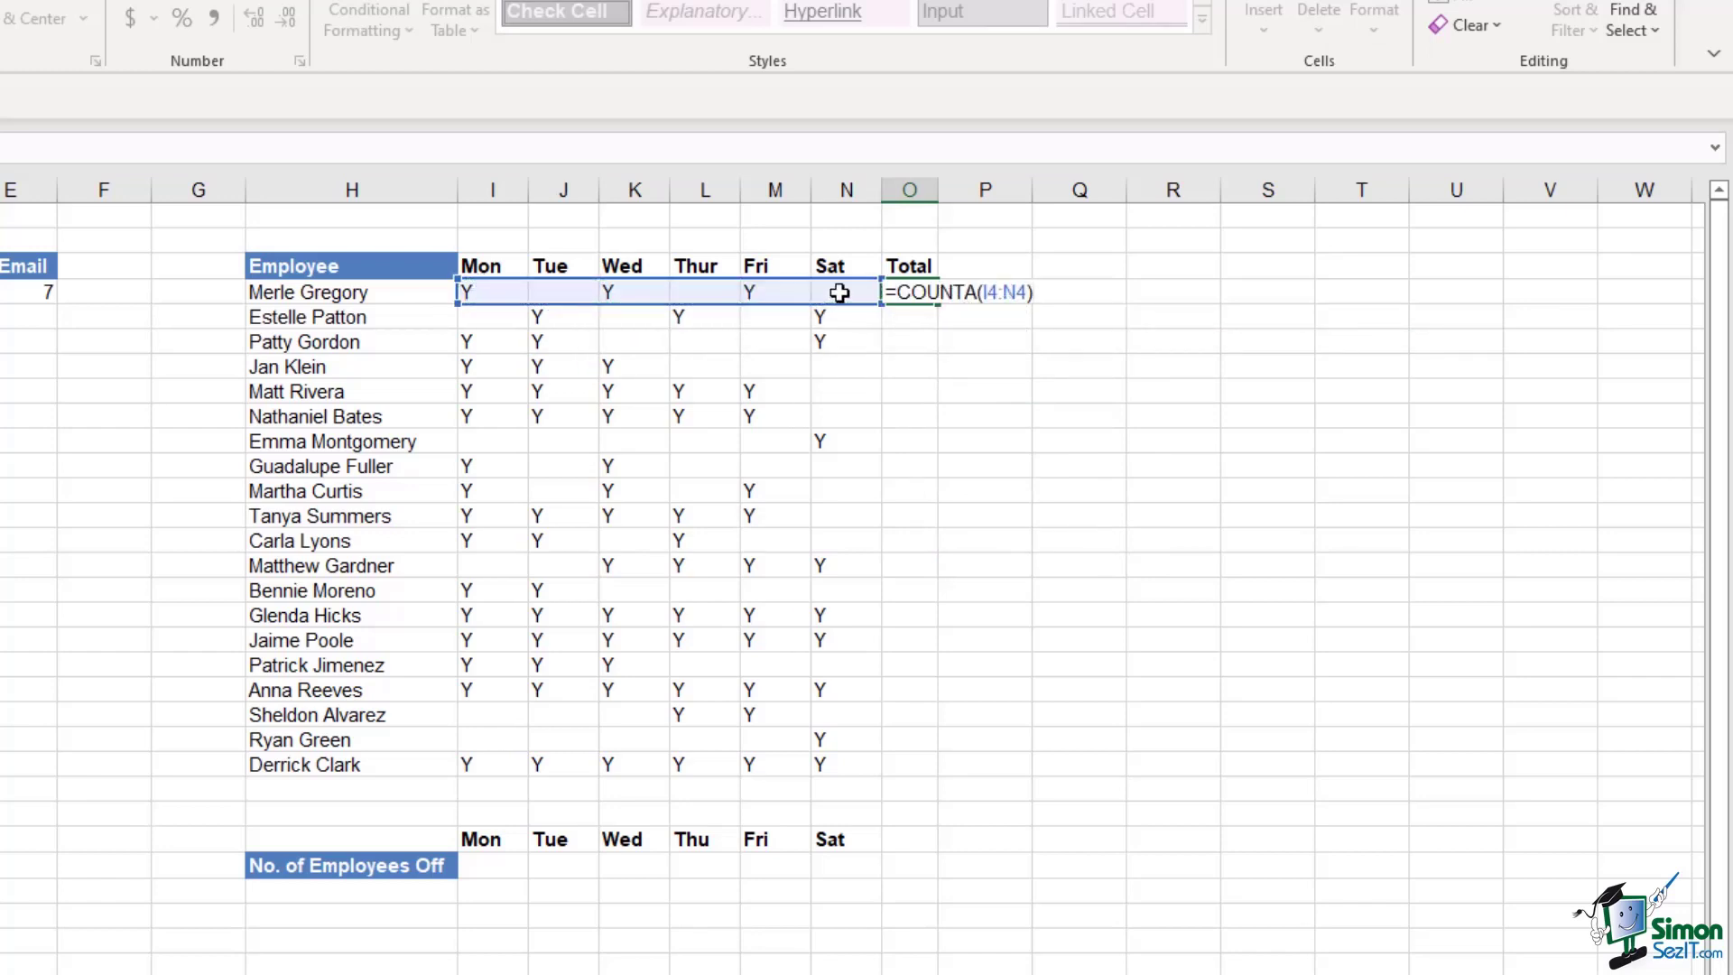
key(Return)
click(916, 291)
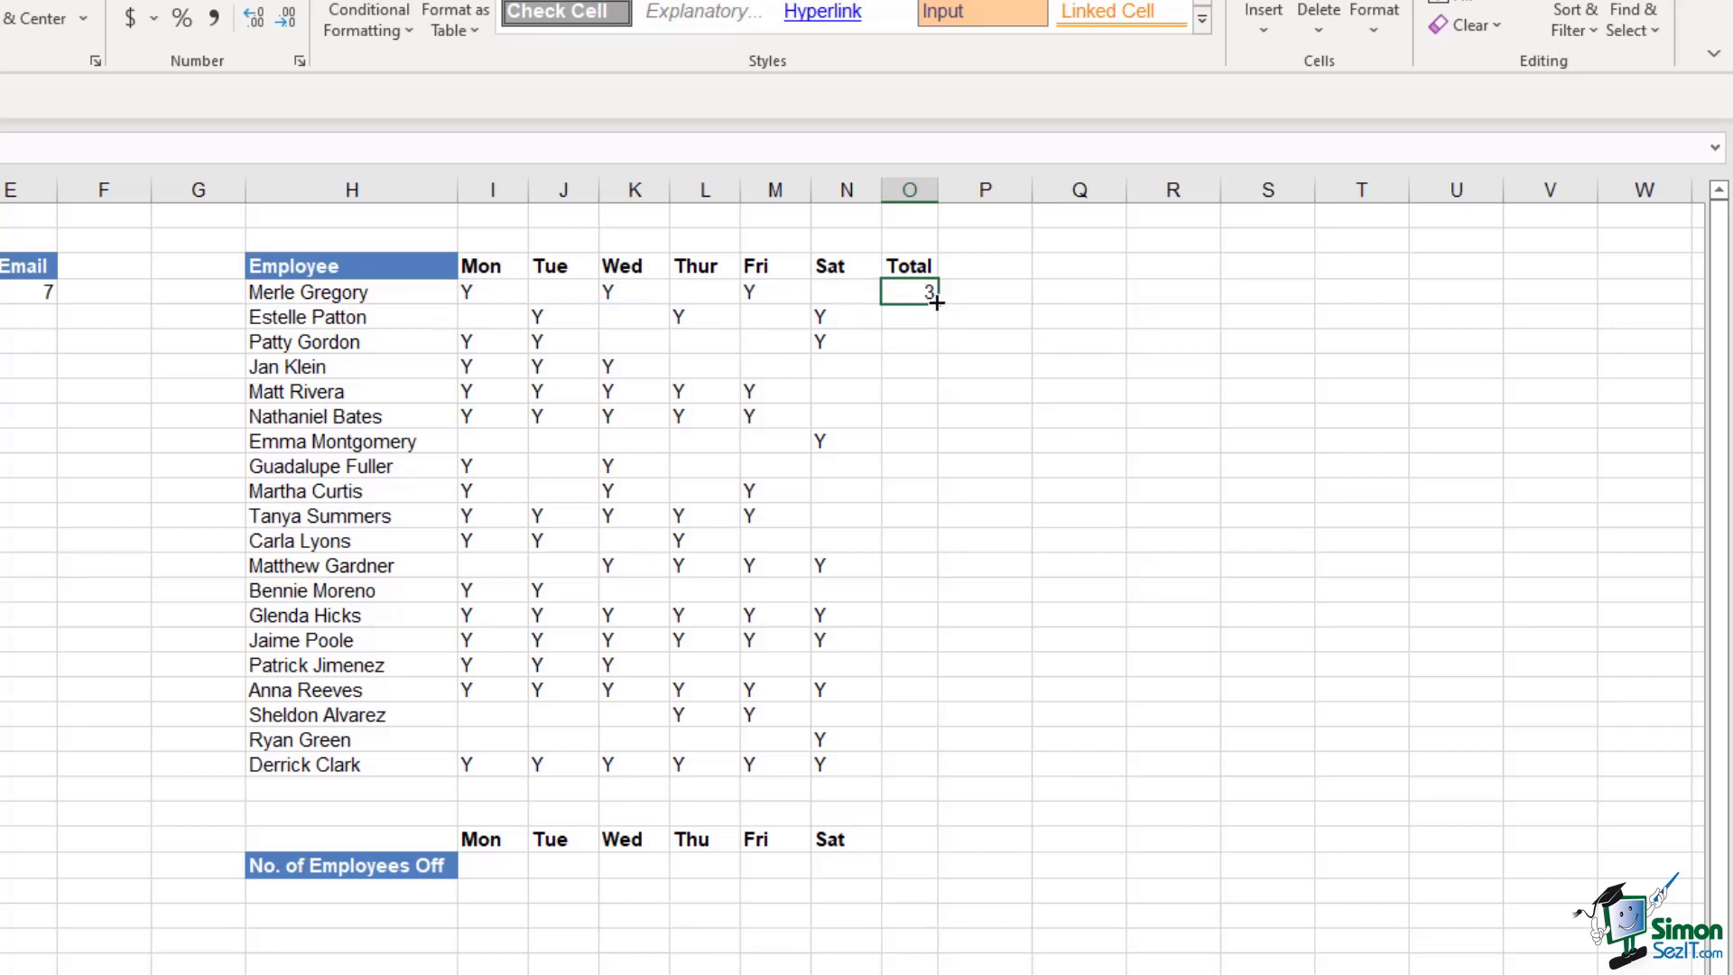
drag(939, 304, 948, 769)
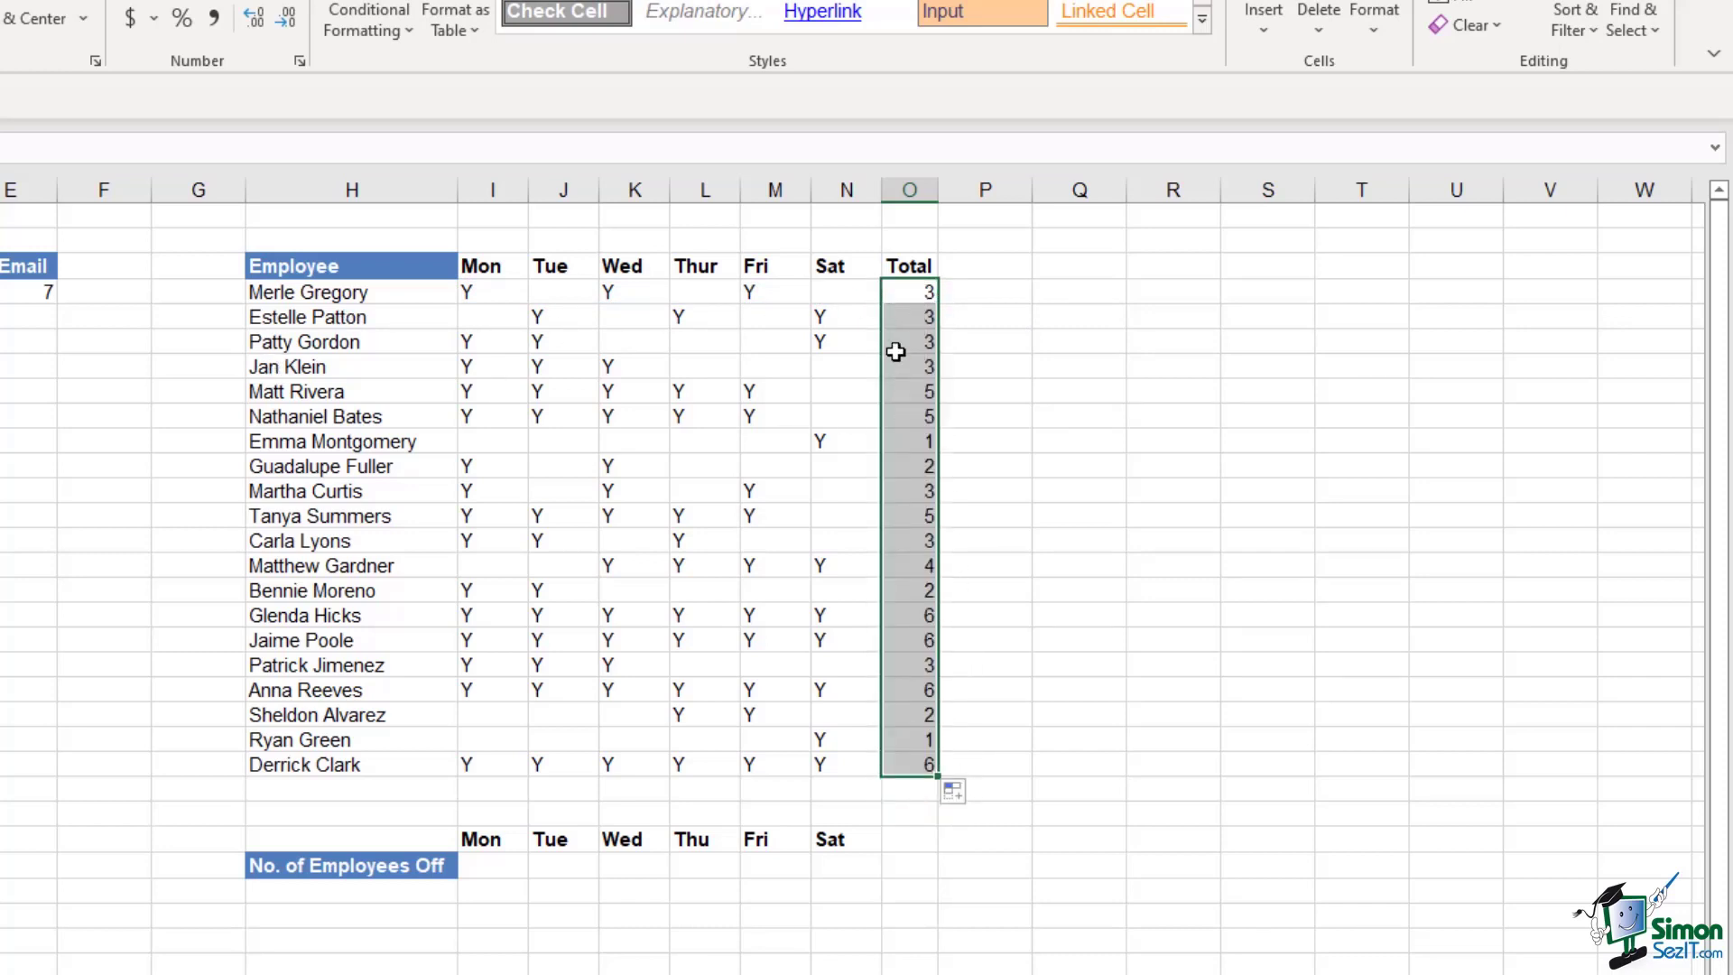
click(901, 316)
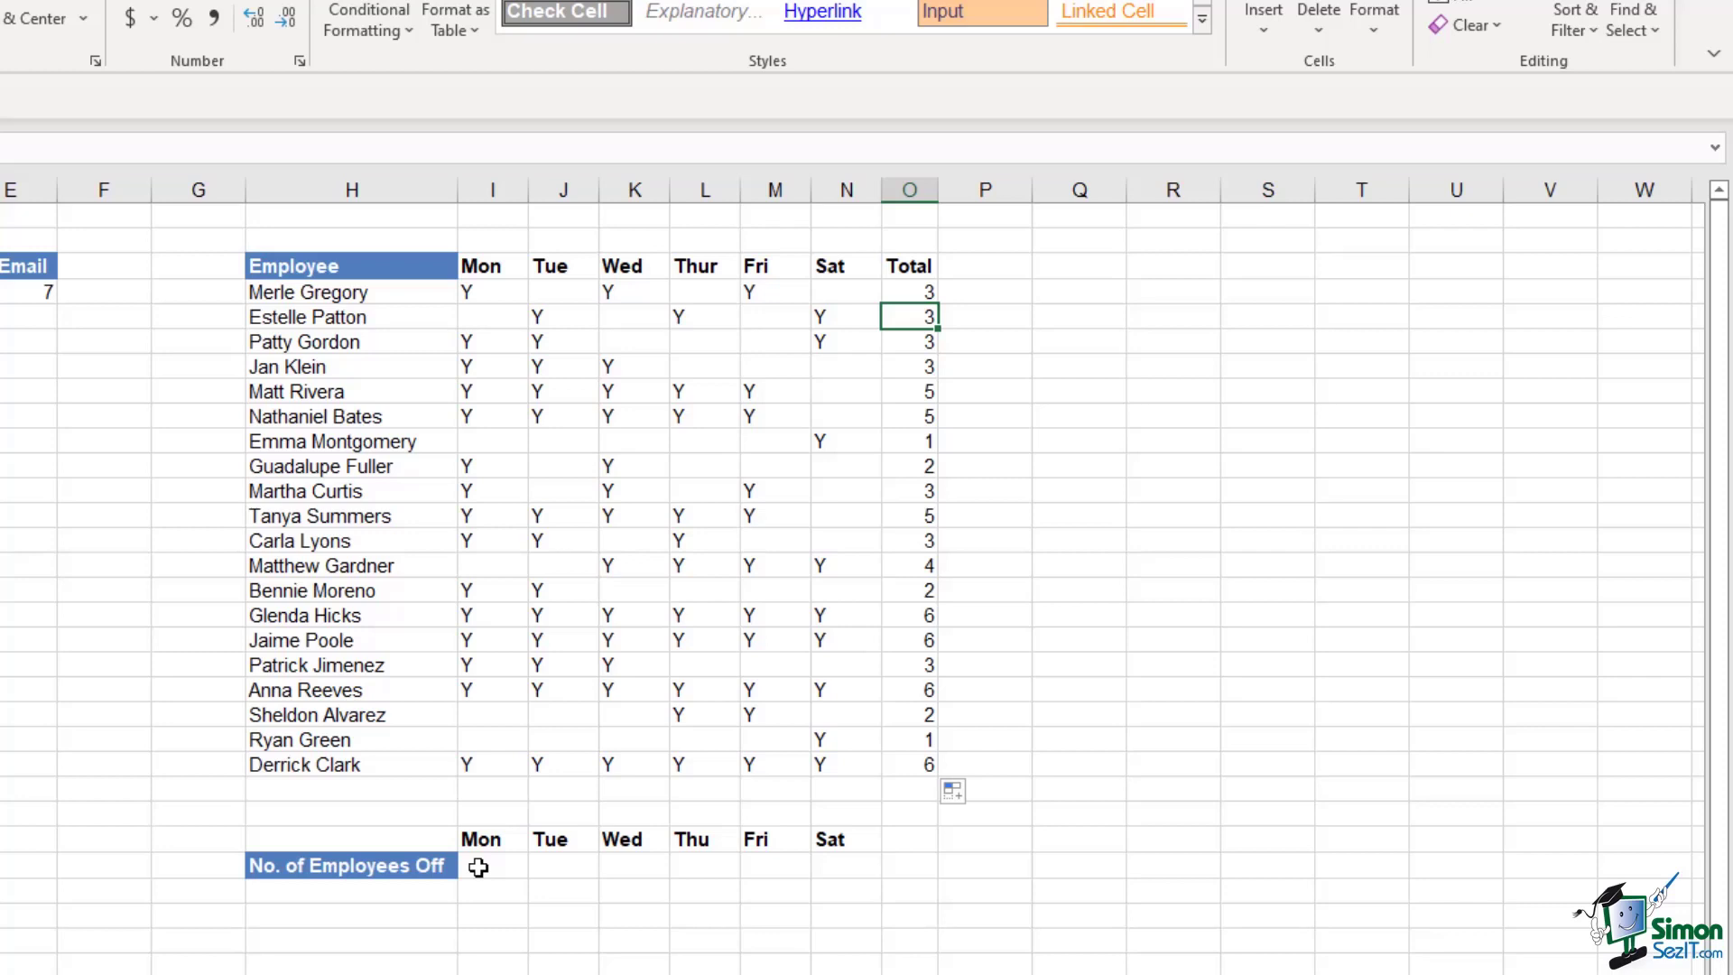
drag(492, 295, 528, 762)
drag(560, 297, 575, 769)
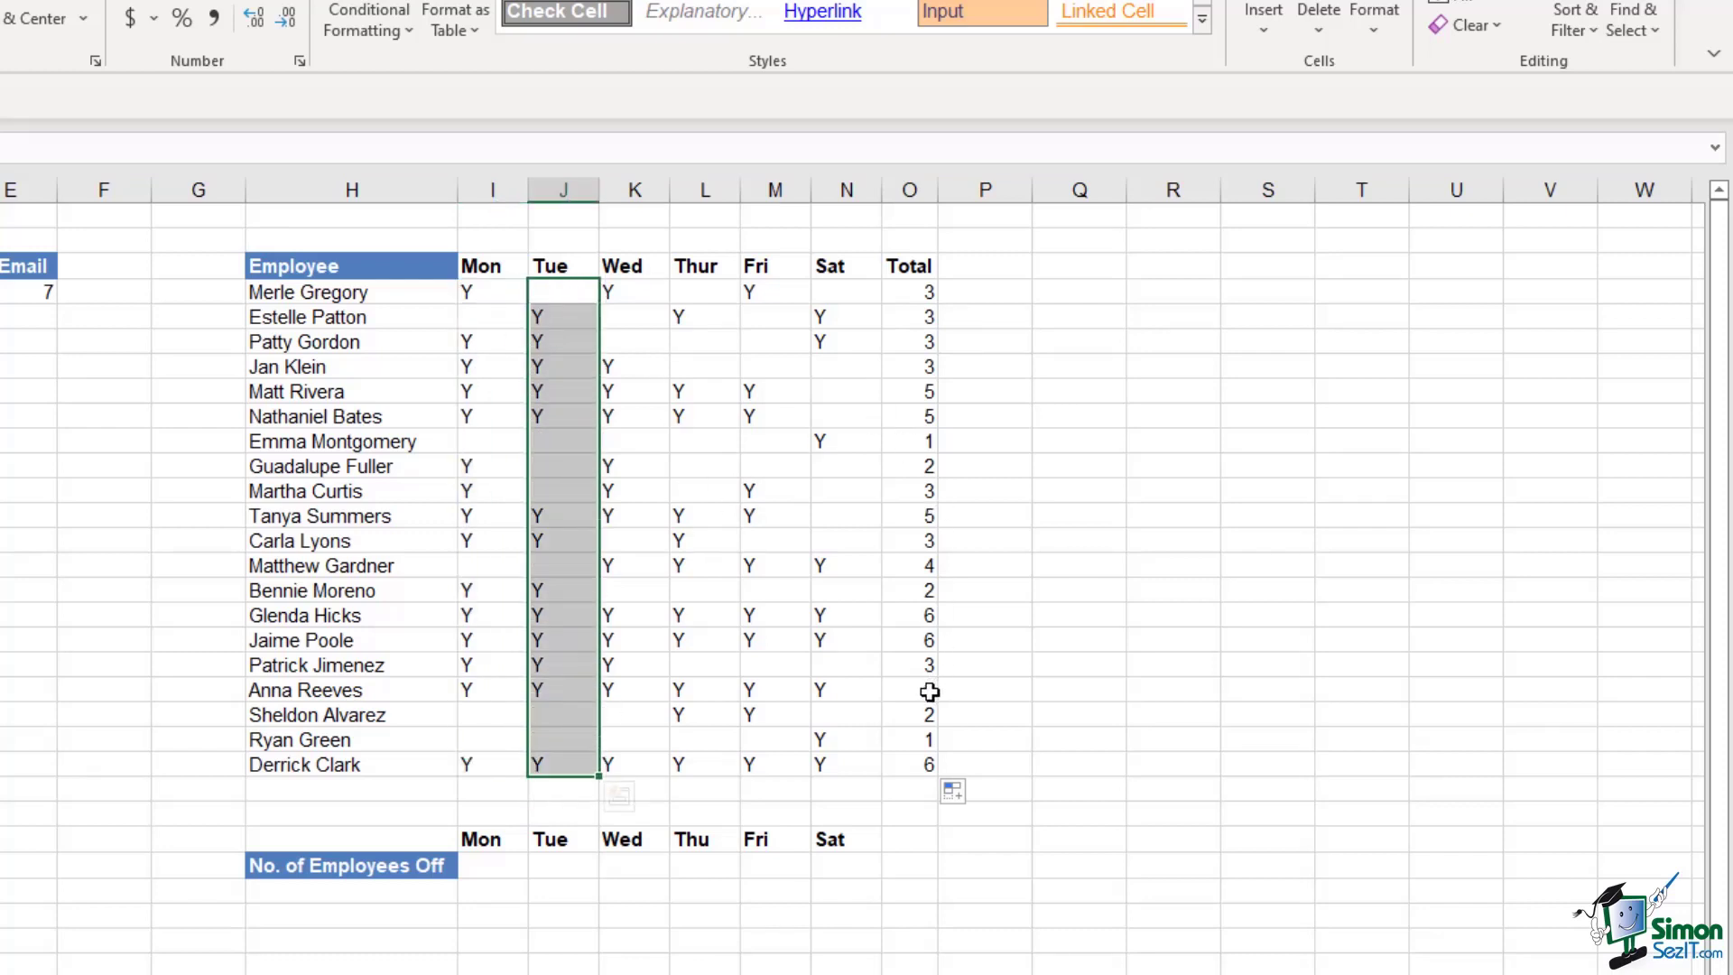
click(492, 866)
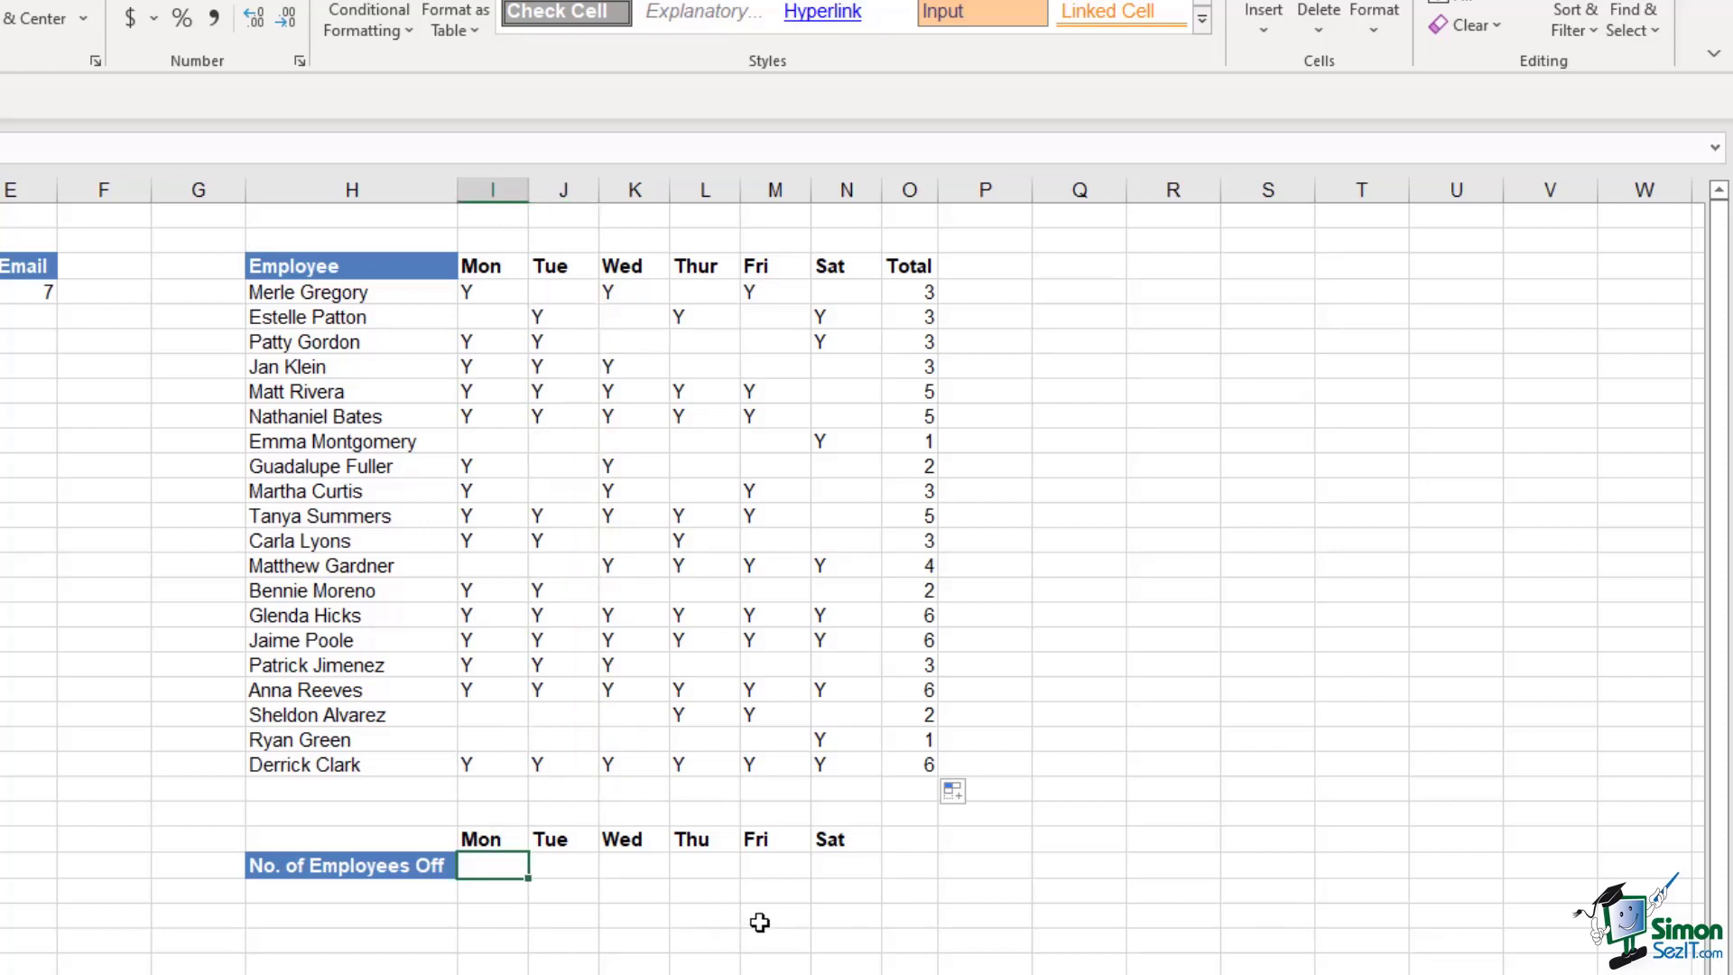
Enter =COUNTBLANK on the Mon attendance column and fill it across to Sat
text(=cou)
key(Down)
key(Down)
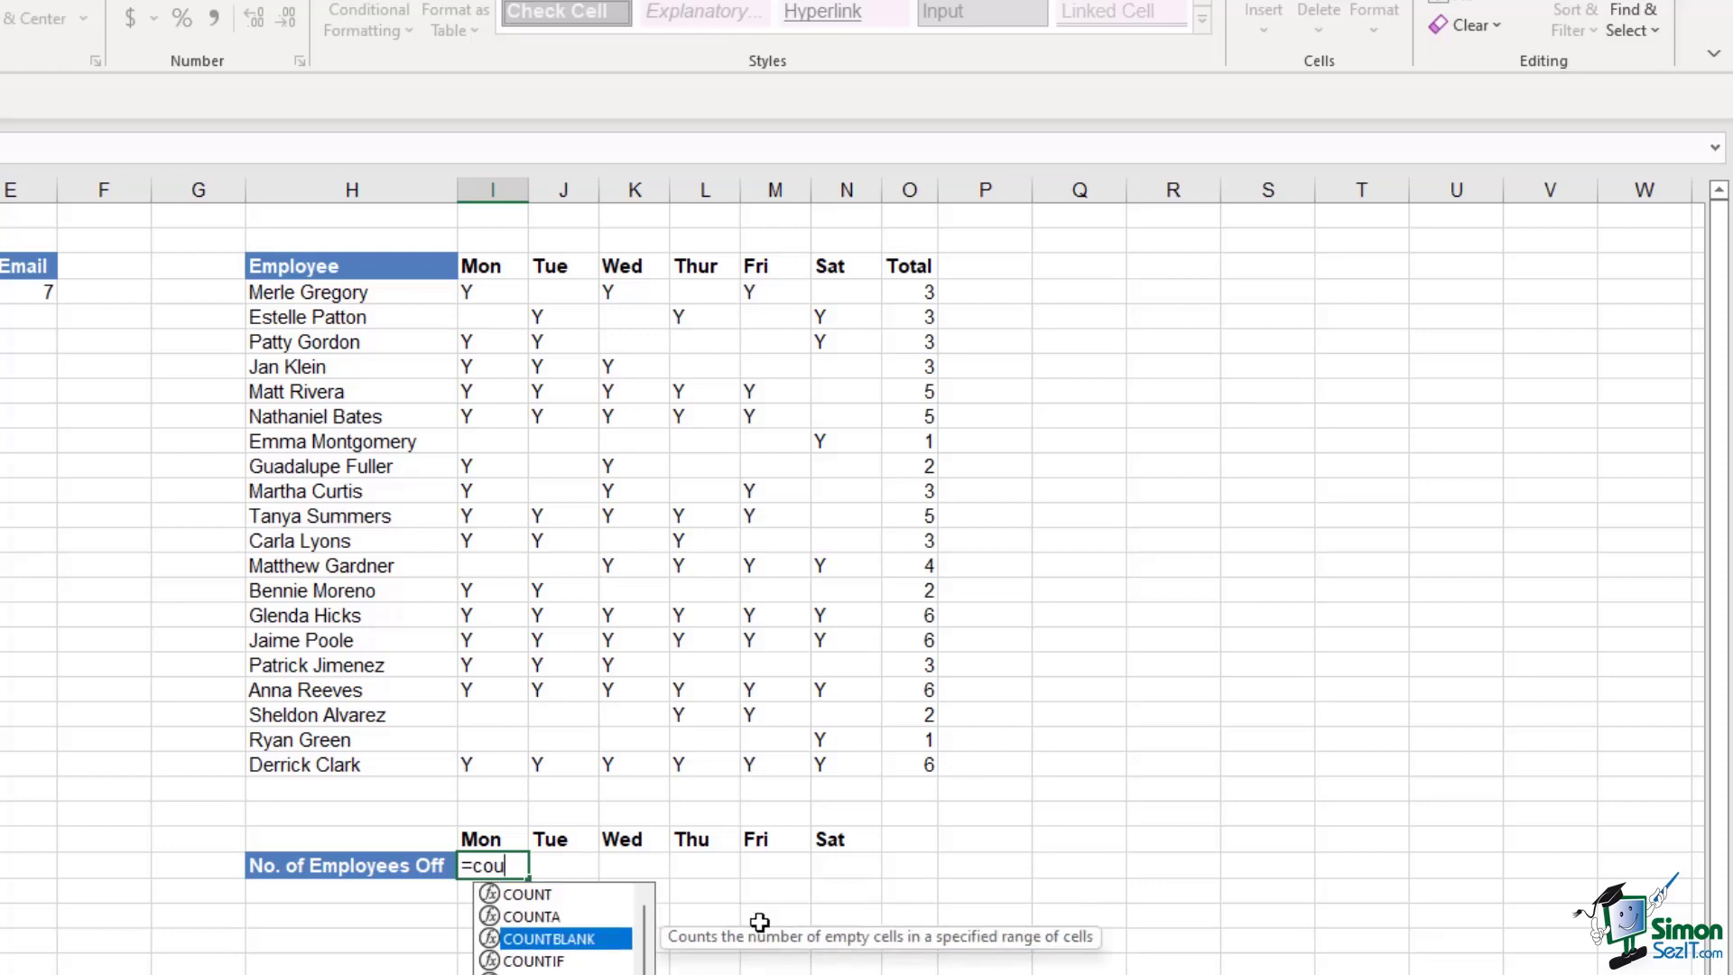
key(Tab)
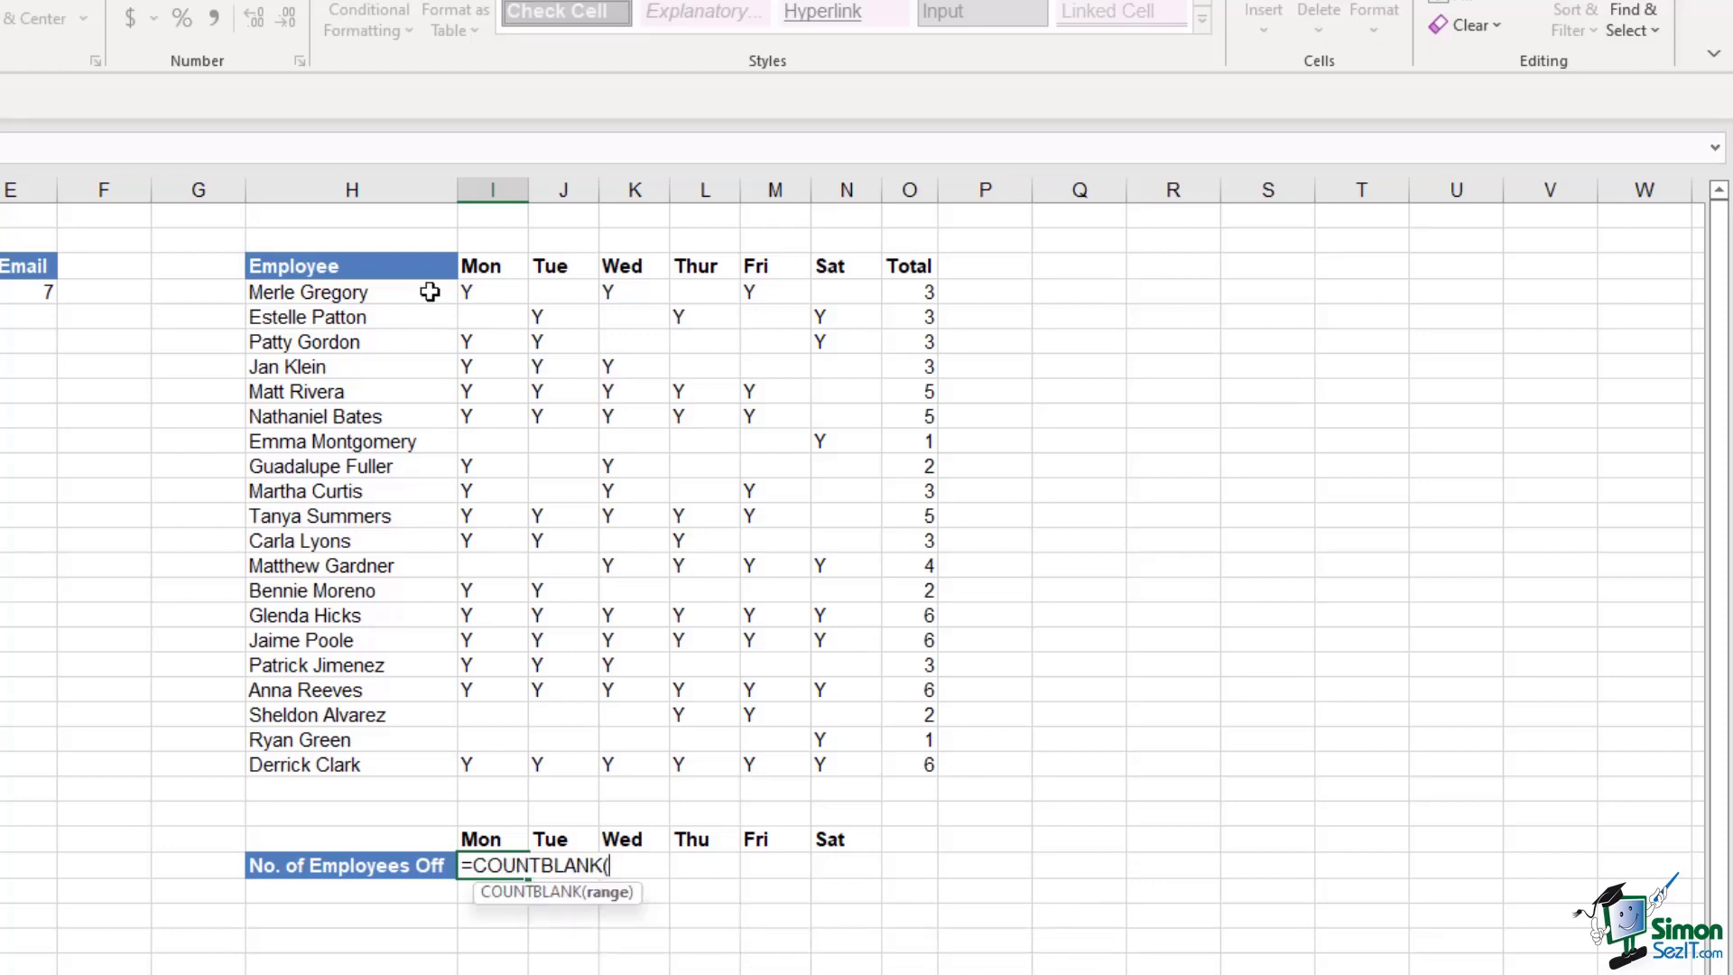
drag(494, 289, 482, 766)
text())
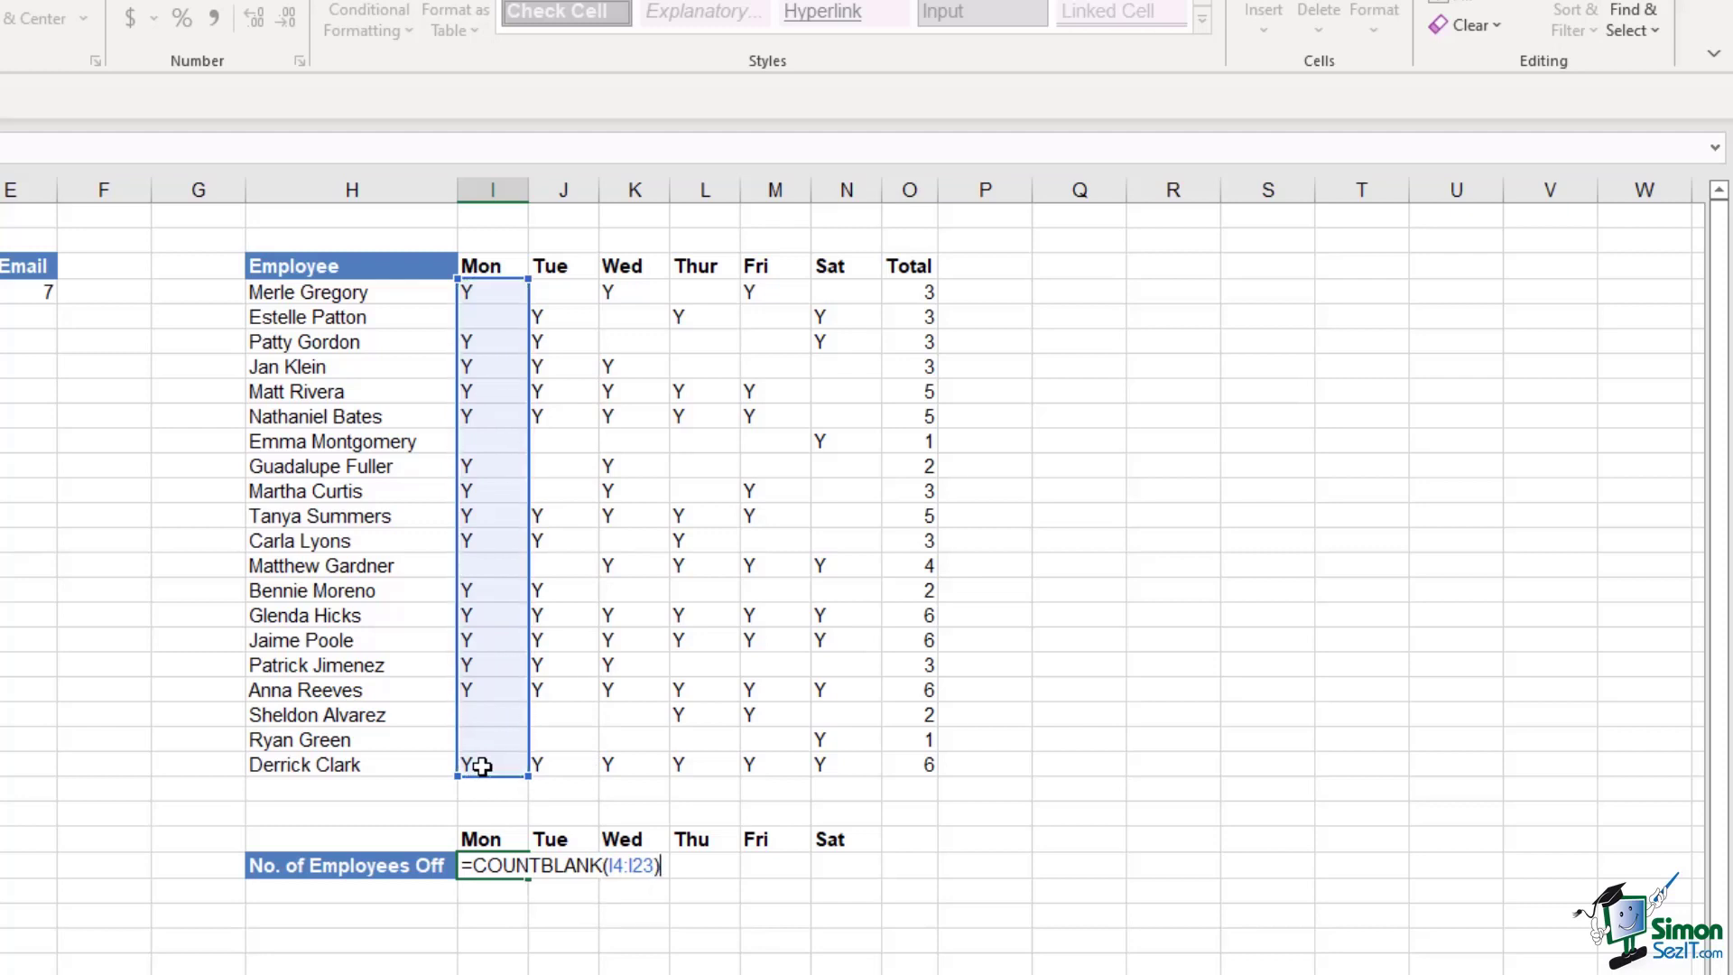
key(Return)
click(510, 866)
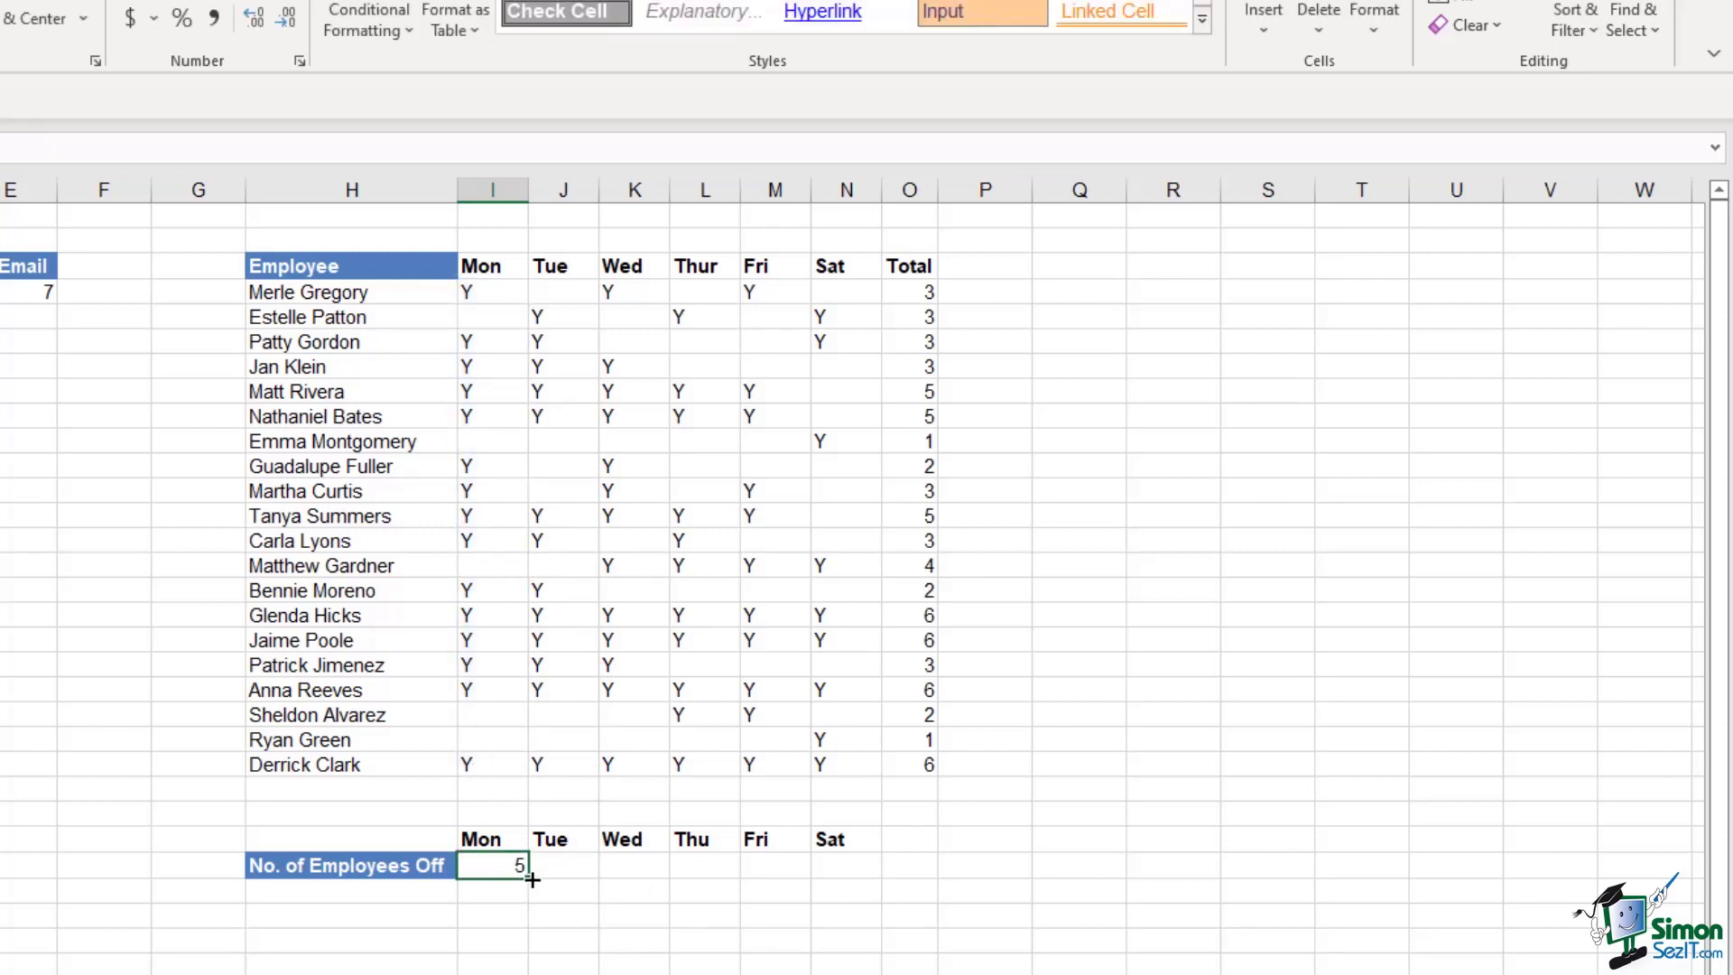
drag(542, 881, 880, 881)
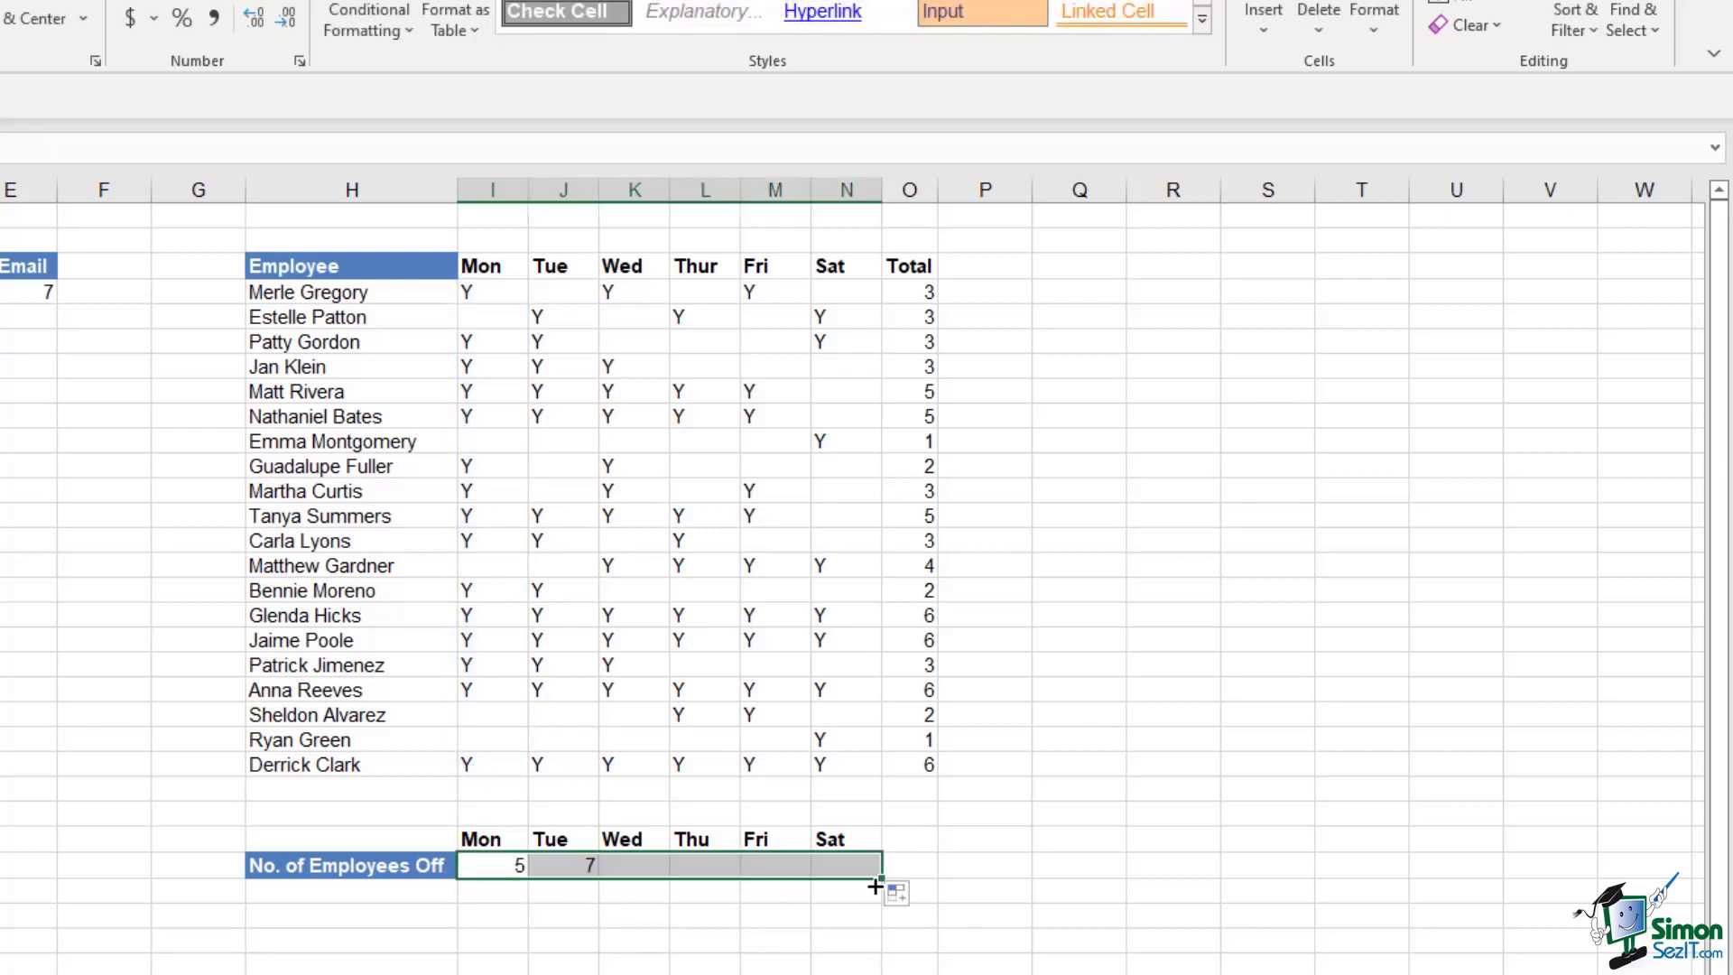
click(1098, 839)
Review the employees-off results: 5, 7, 7, 9, 9 and 11 for Mon through Sat
click(491, 874)
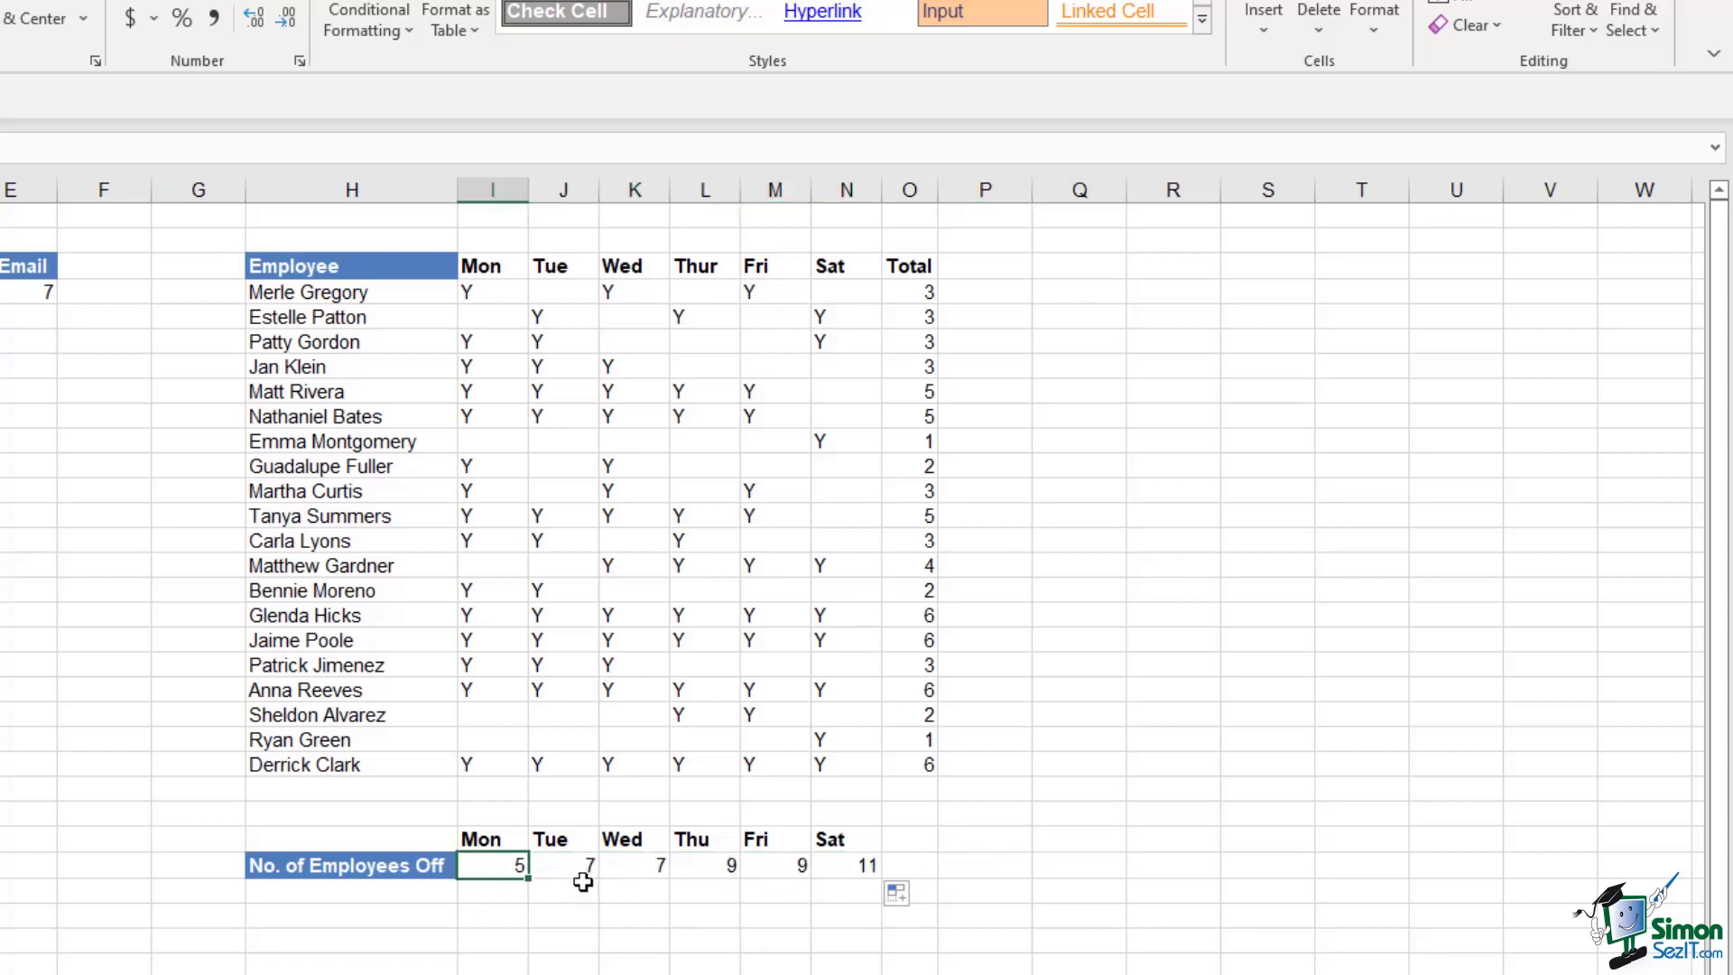
click(585, 872)
click(636, 872)
click(709, 870)
click(778, 868)
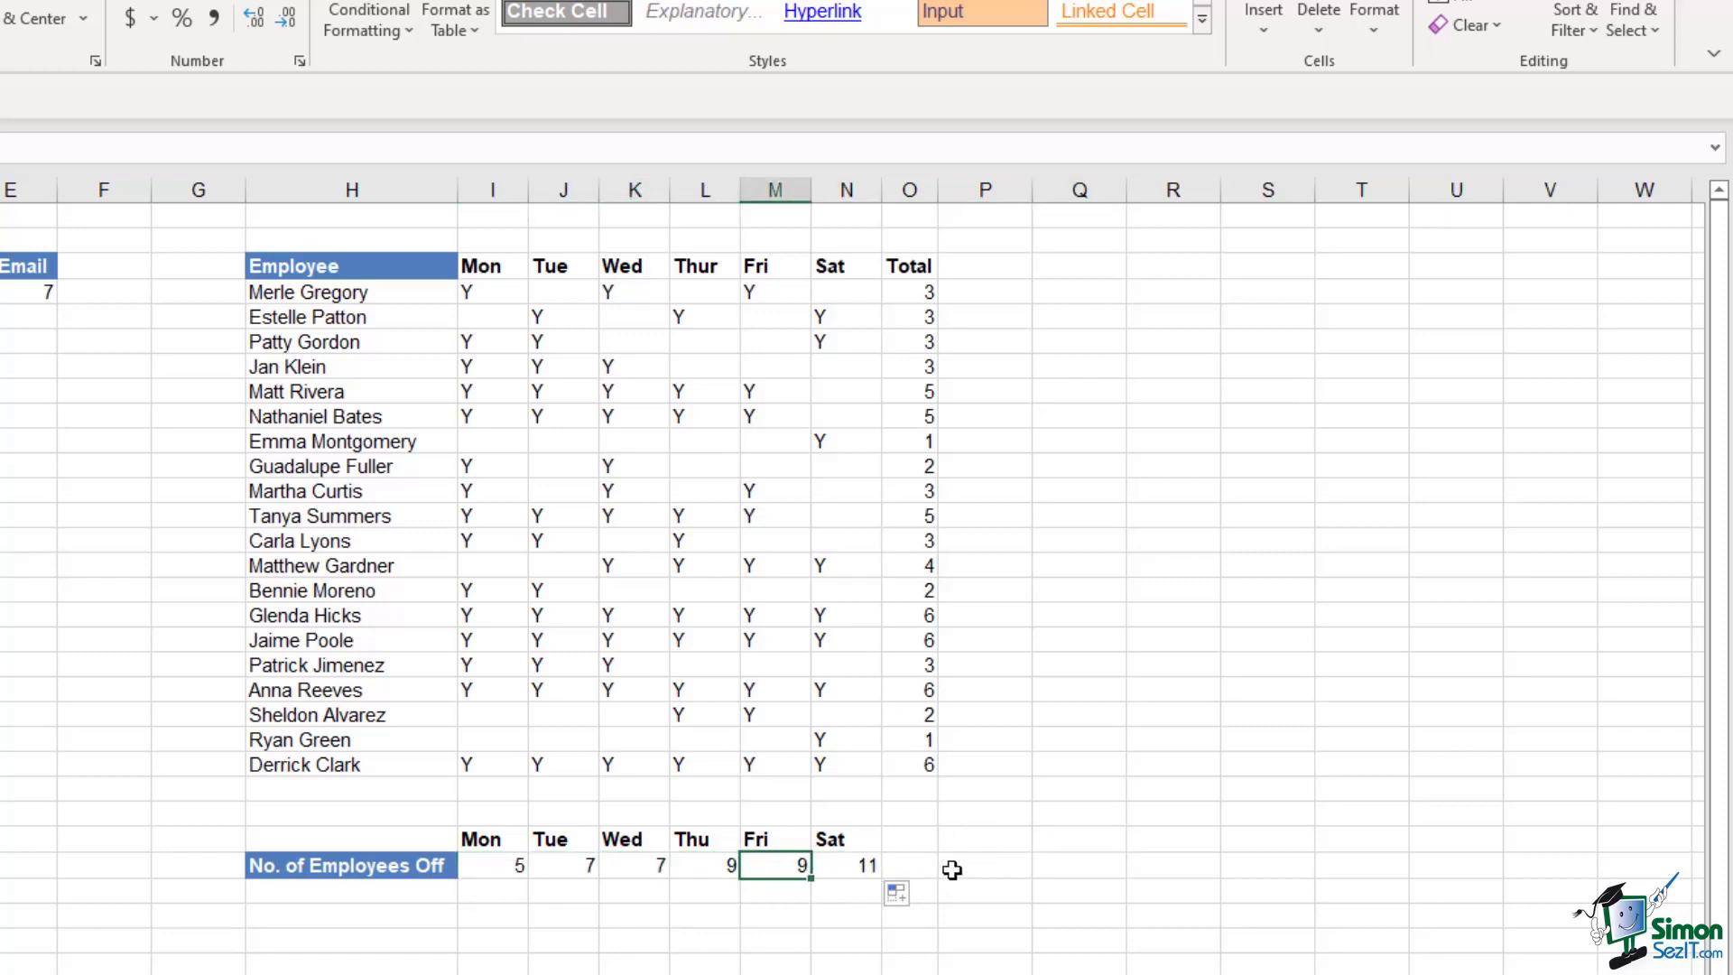
click(856, 867)
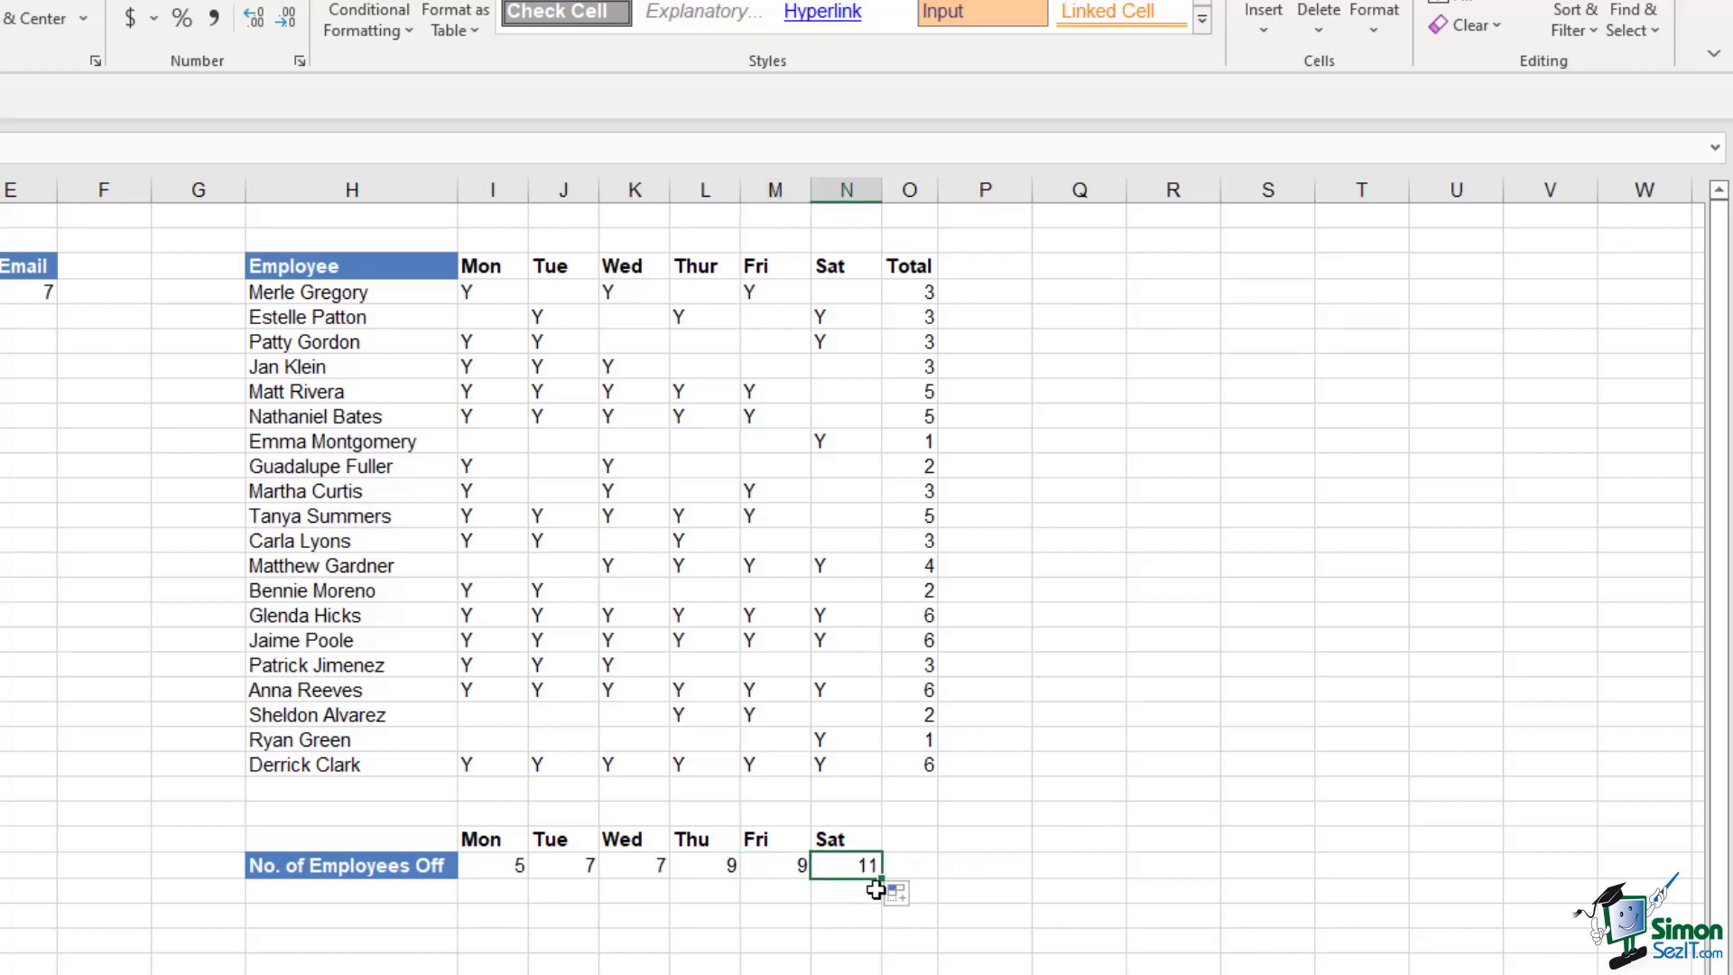
drag(757, 869, 837, 867)
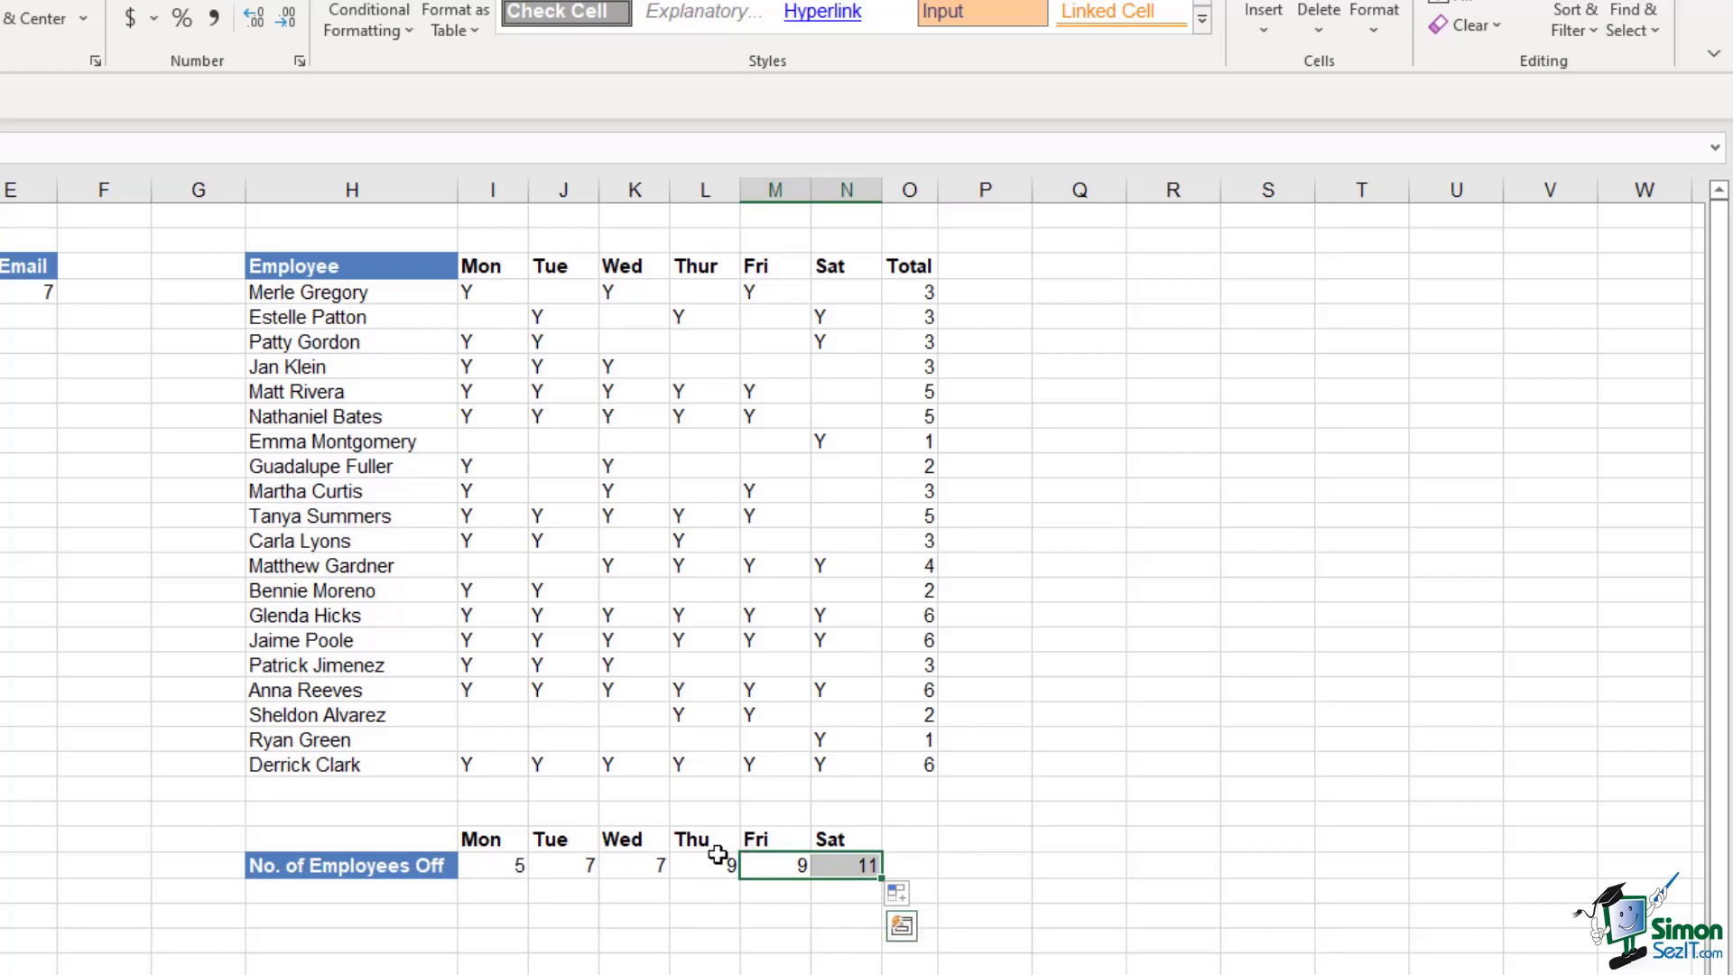
click(501, 865)
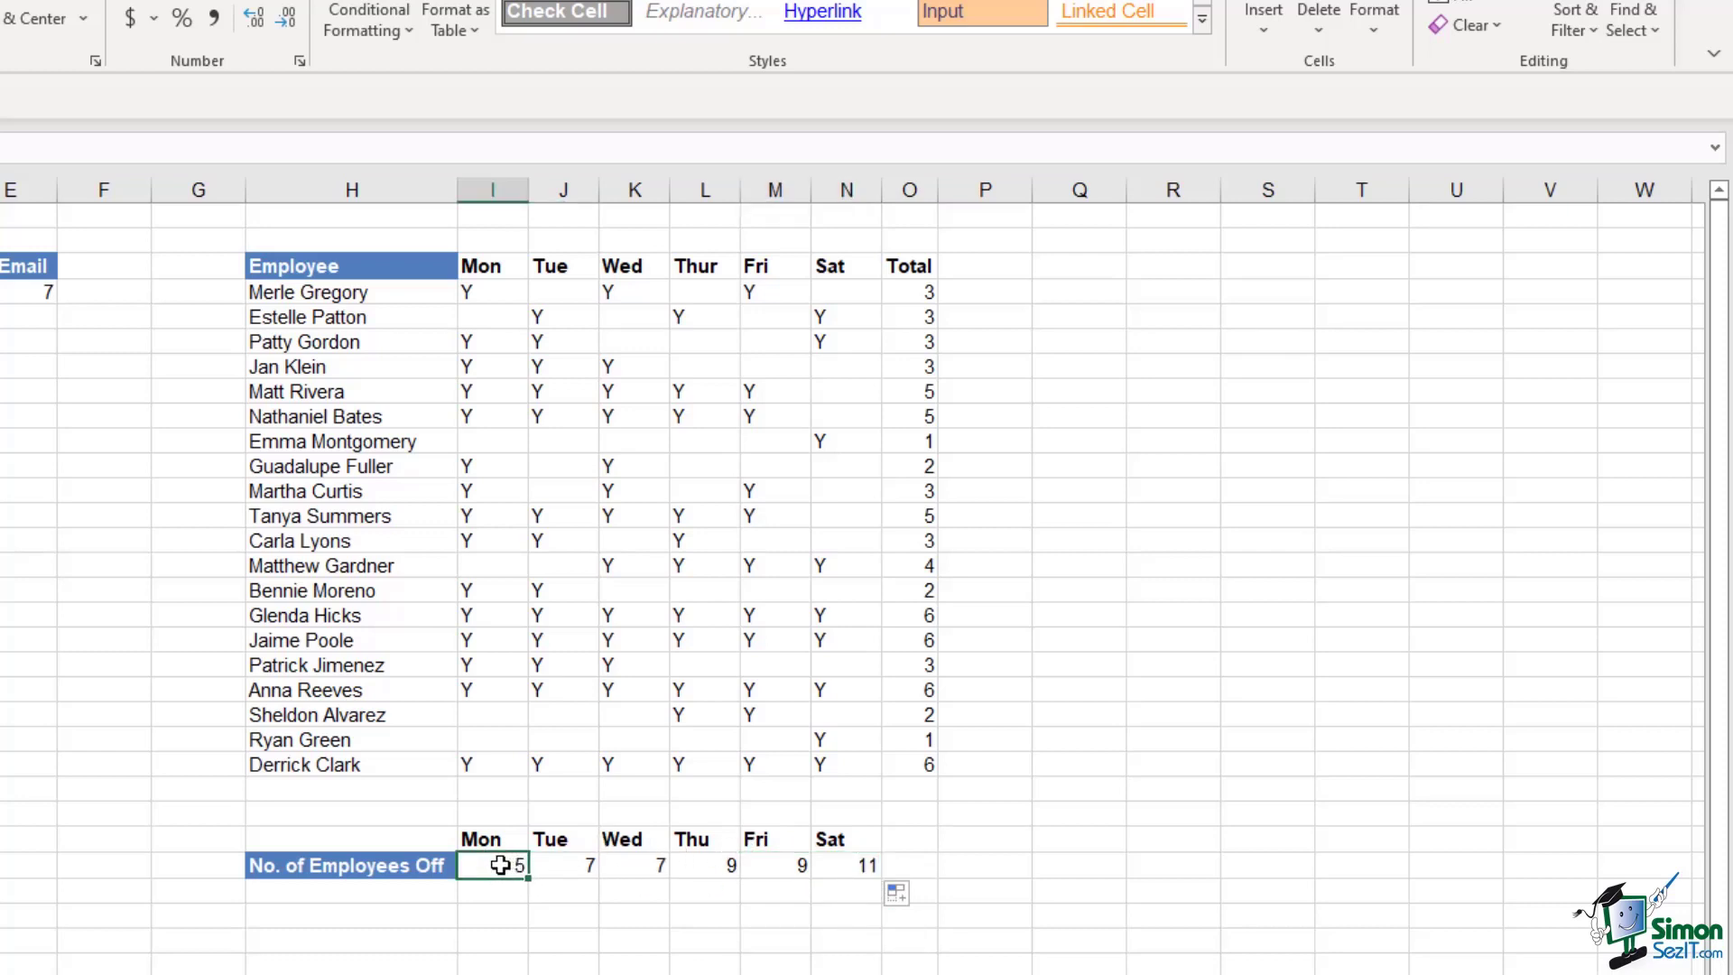
click(855, 868)
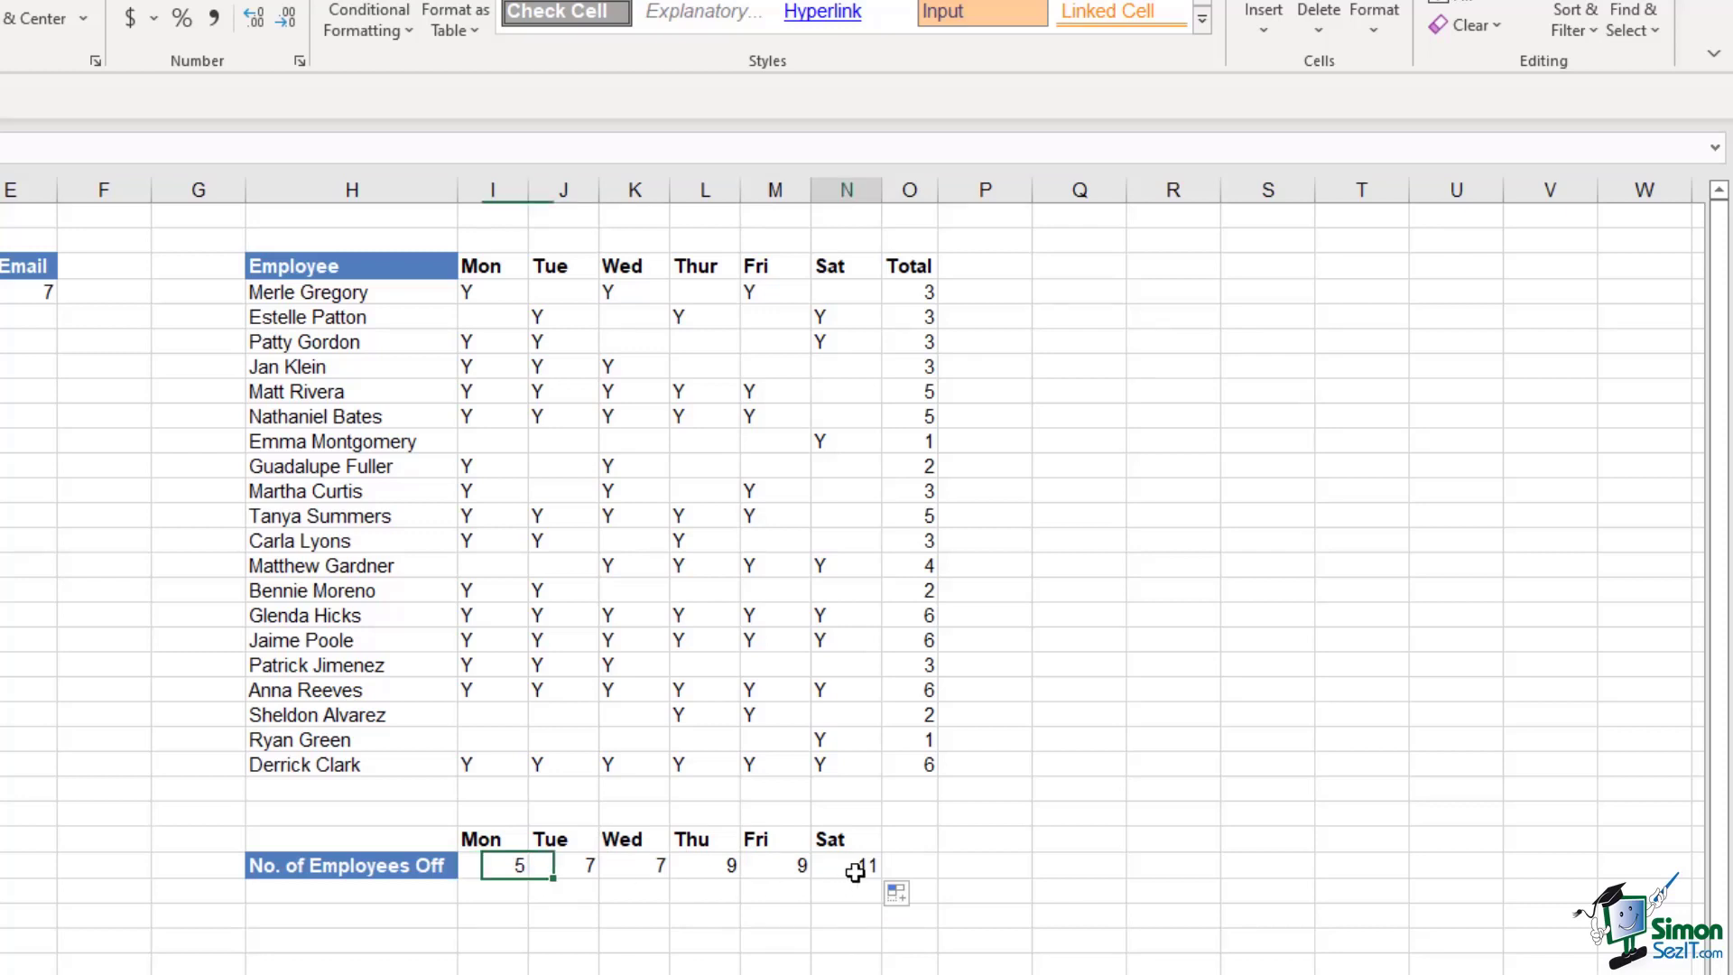
click(1112, 816)
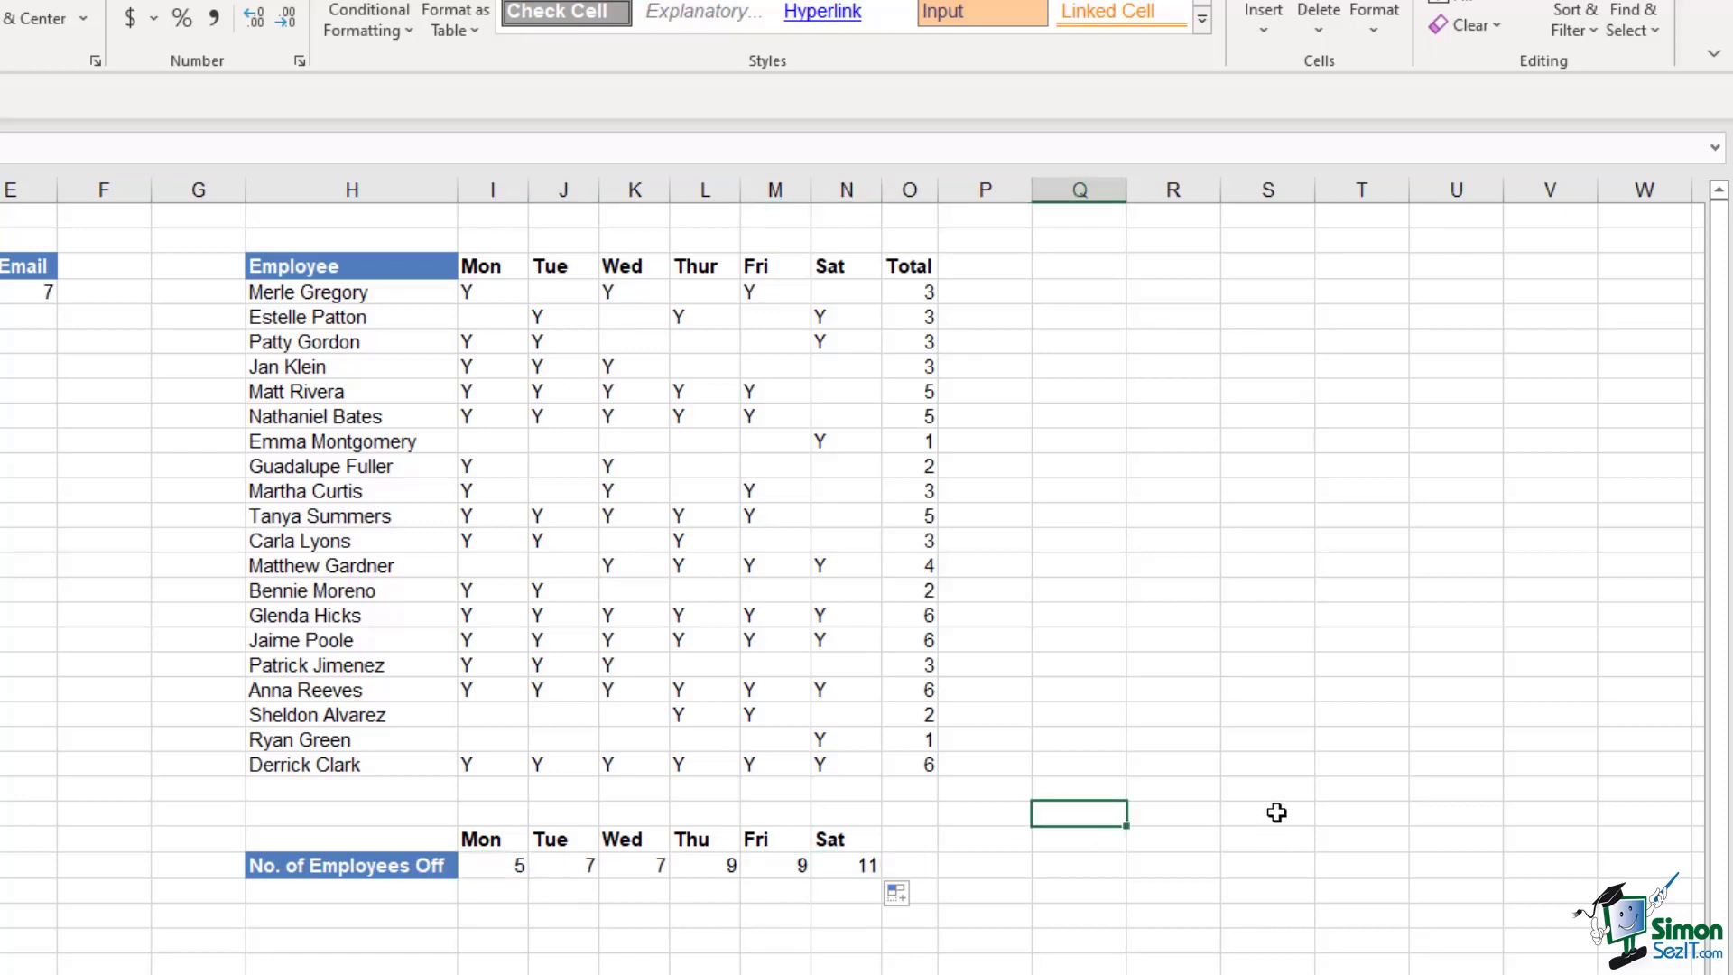